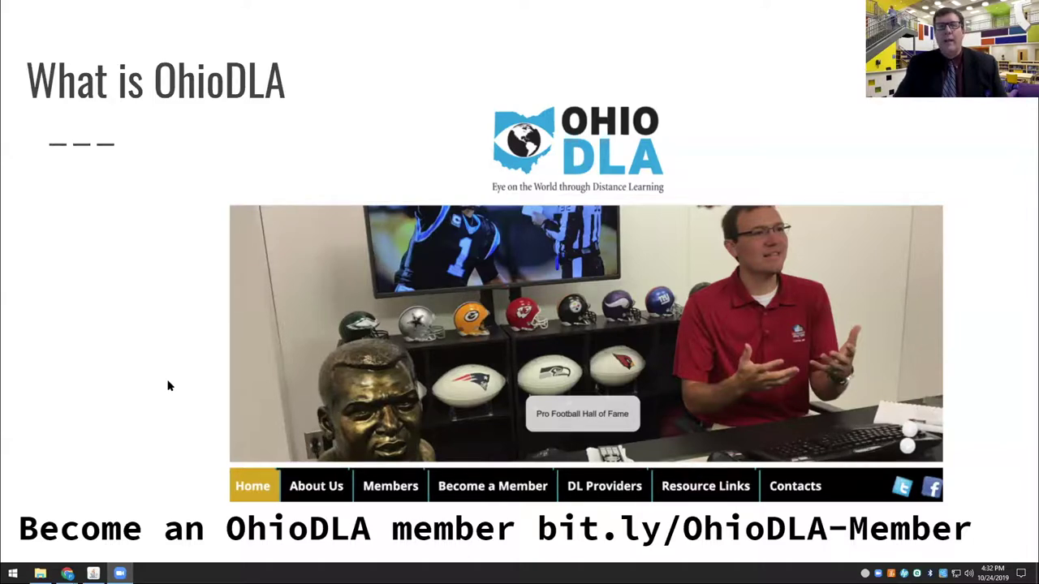
Advance the talk to the 'OhioDLA & MCOECN Zoom project' slide.
click(169, 387)
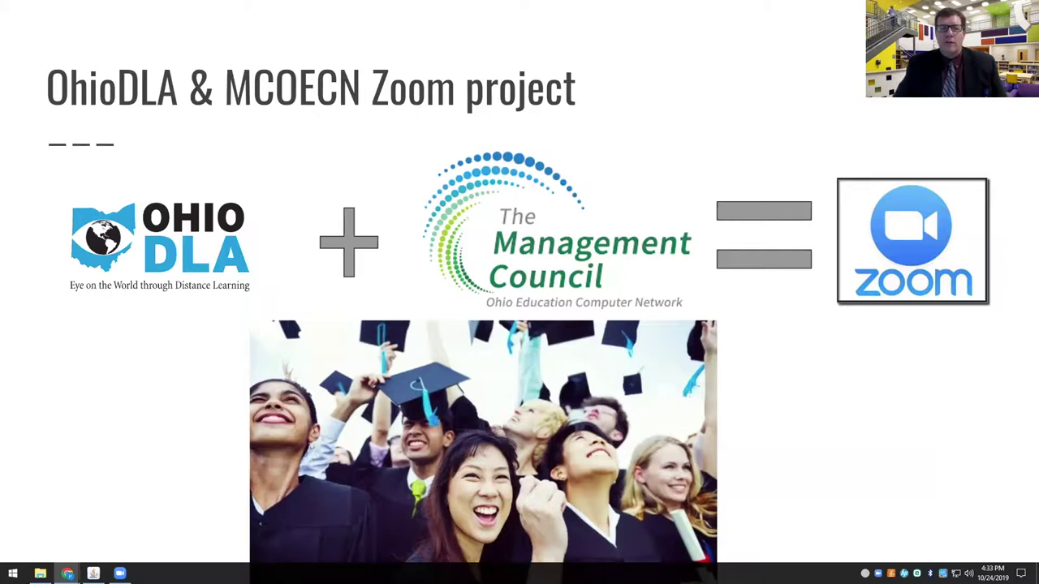
Advance to the MCOECN Zoom purchasing project slide.
key(Right)
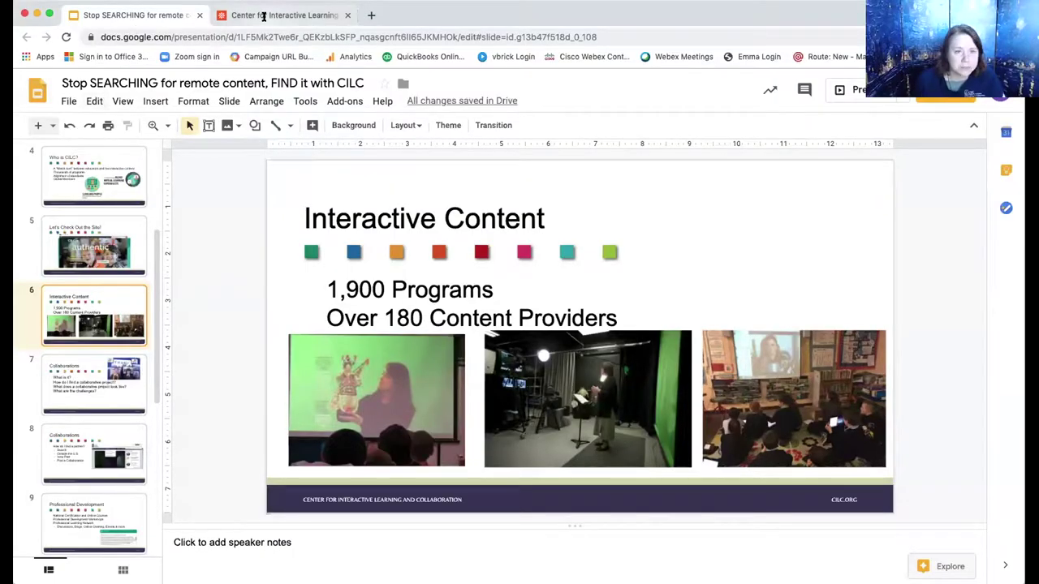
Present the CILC deck full screen from slide 1 and advance to 'Who is Presenting'.
scroll(88, 186, up, 3)
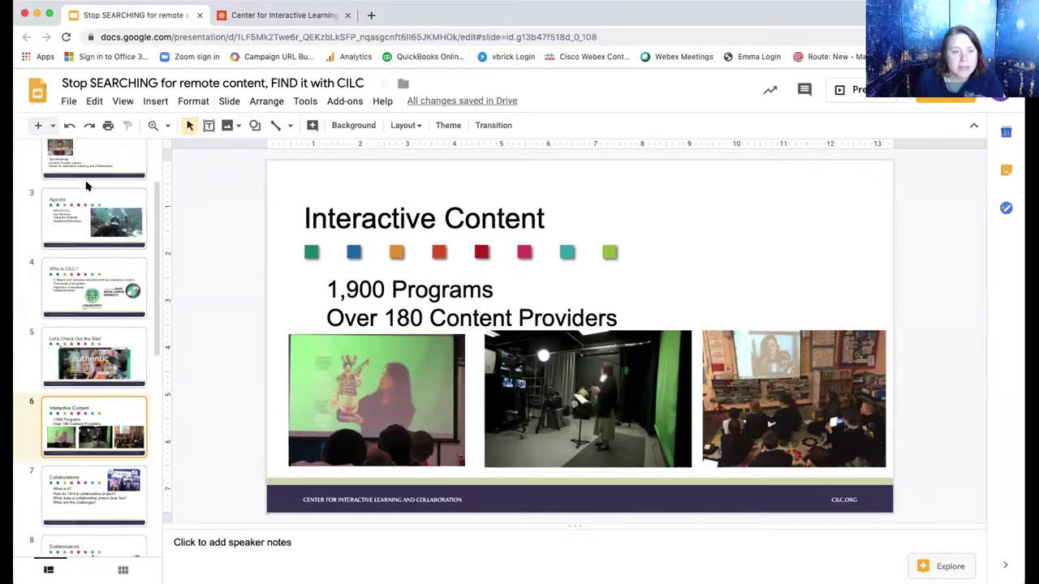
scroll(88, 186, up, 2)
click(89, 173)
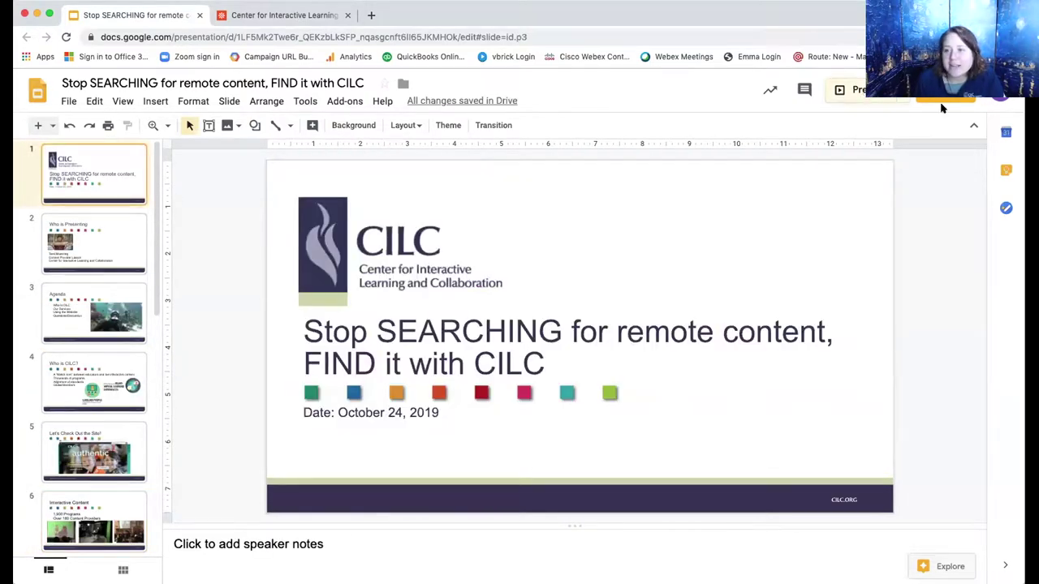
click(863, 90)
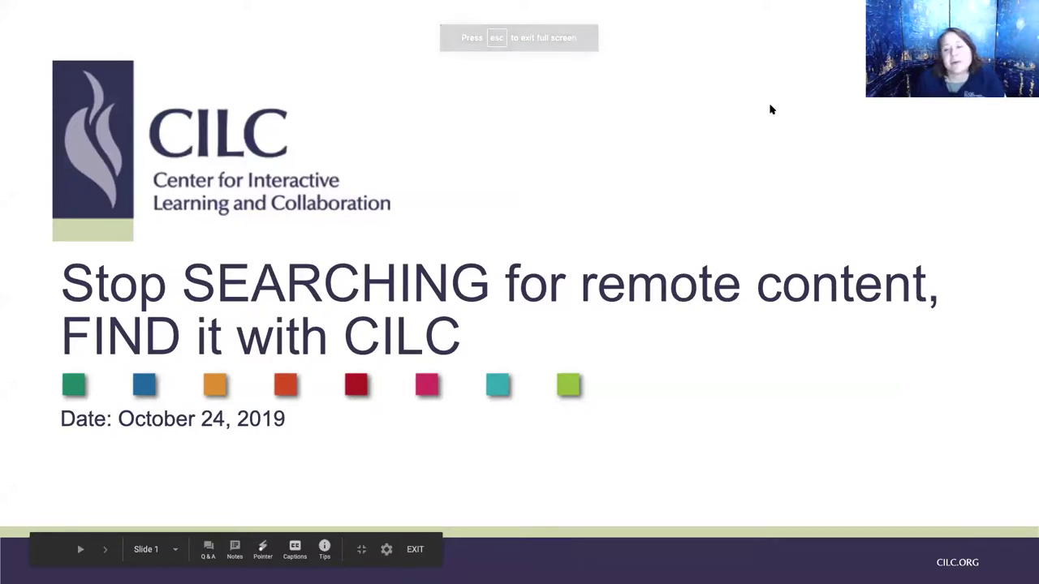
key(Right)
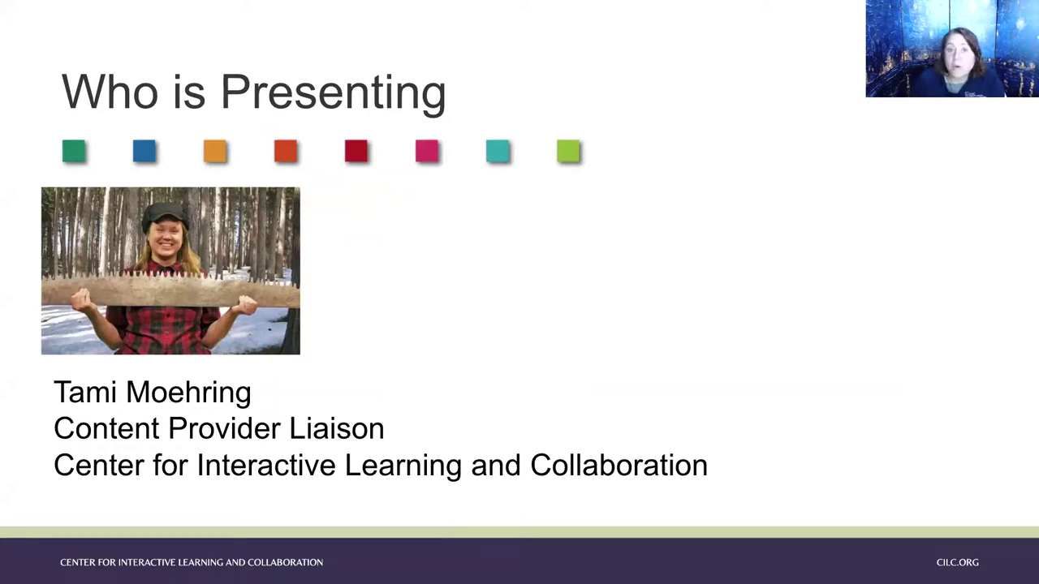
mouse_move(853, 5)
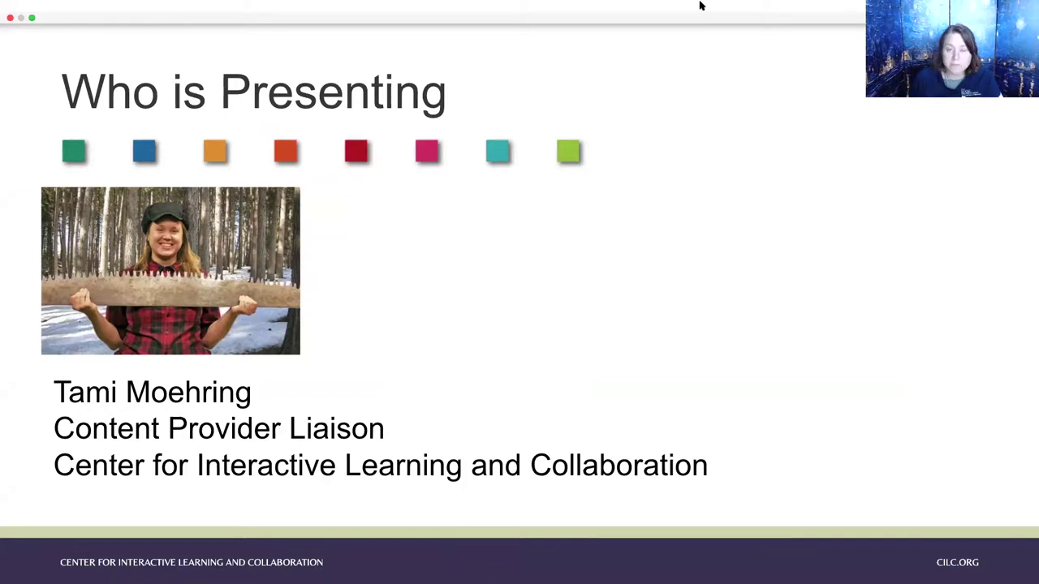
Advance through the Agenda and 'Who is CILC?' slides to 'Let's Check Out the Site!'.
key(Right)
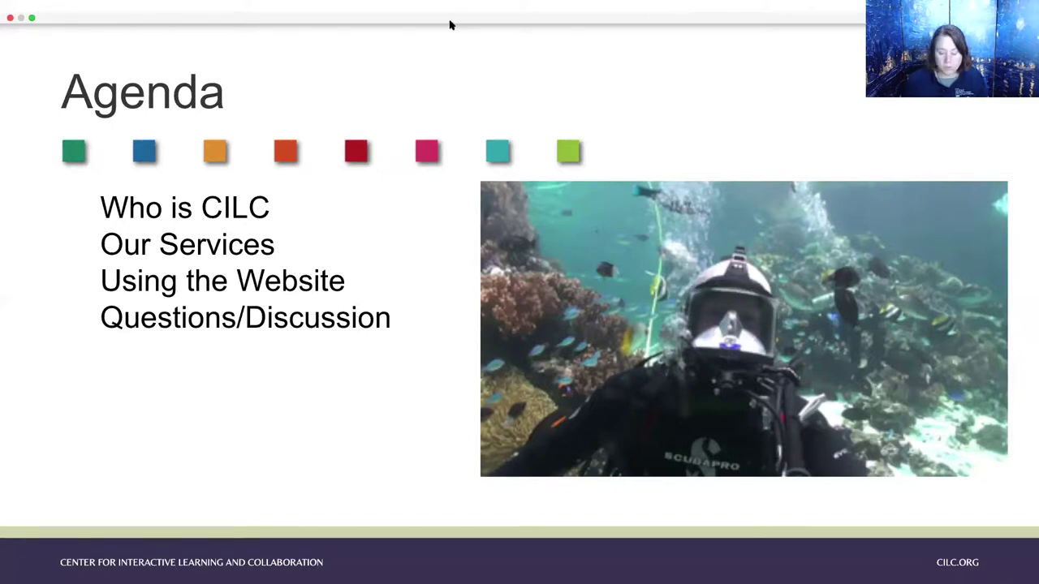
key(Right)
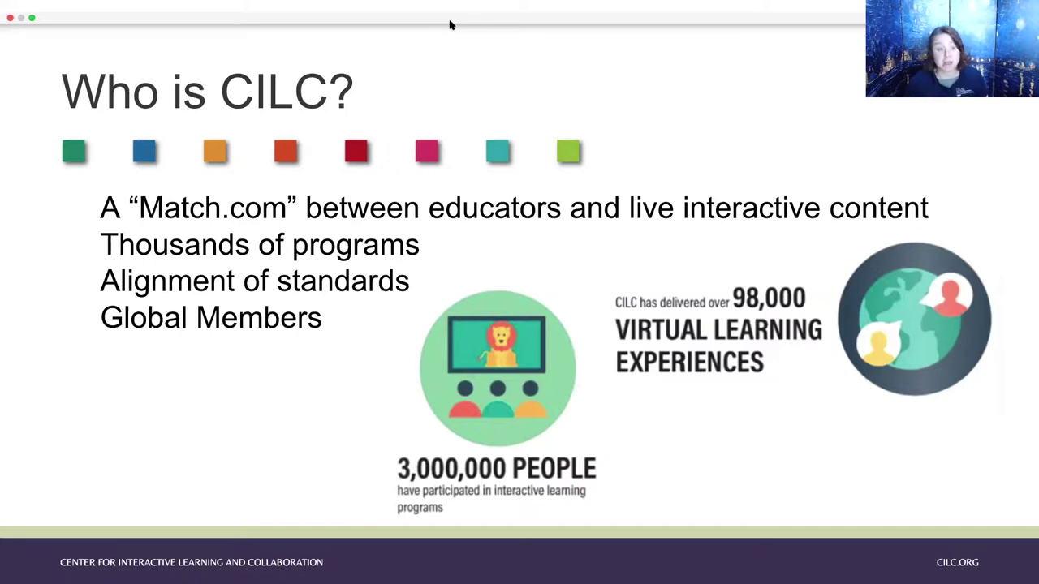
key(Right)
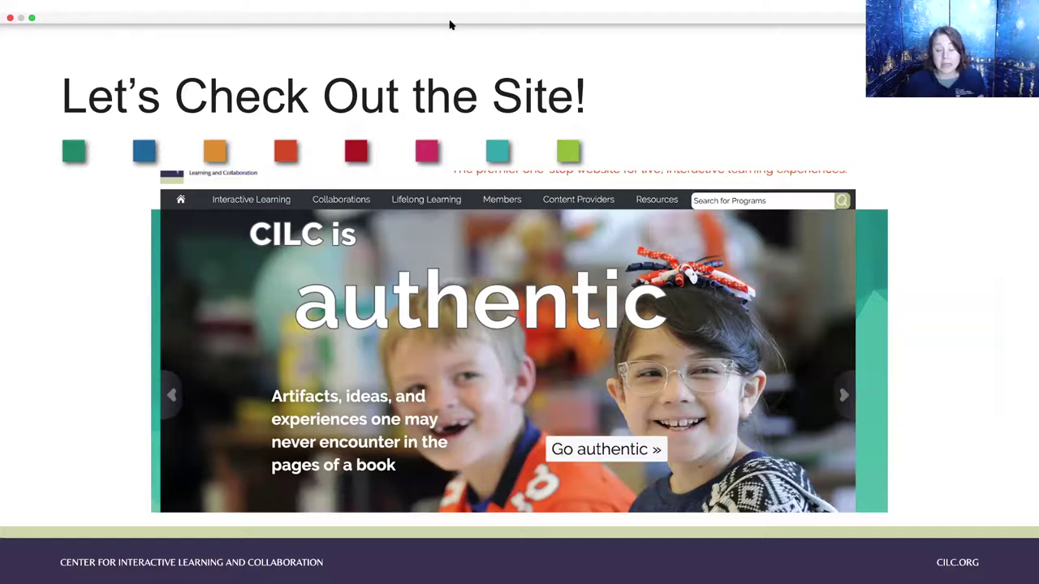
Advance to the Interactive Content slide.
key(Right)
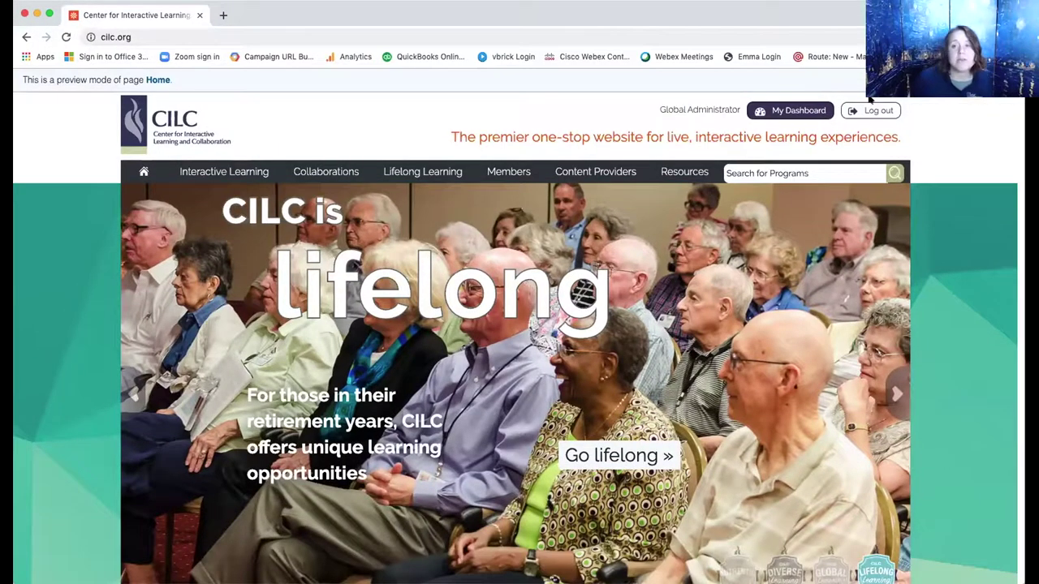
Log out, then log back in with the admin user name and password.
click(868, 111)
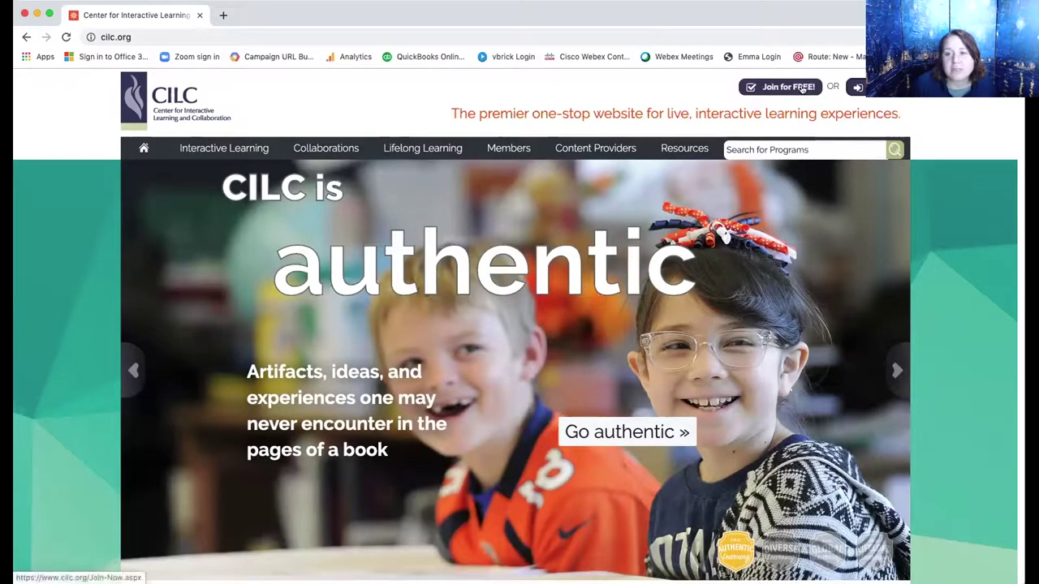
click(858, 87)
click(345, 281)
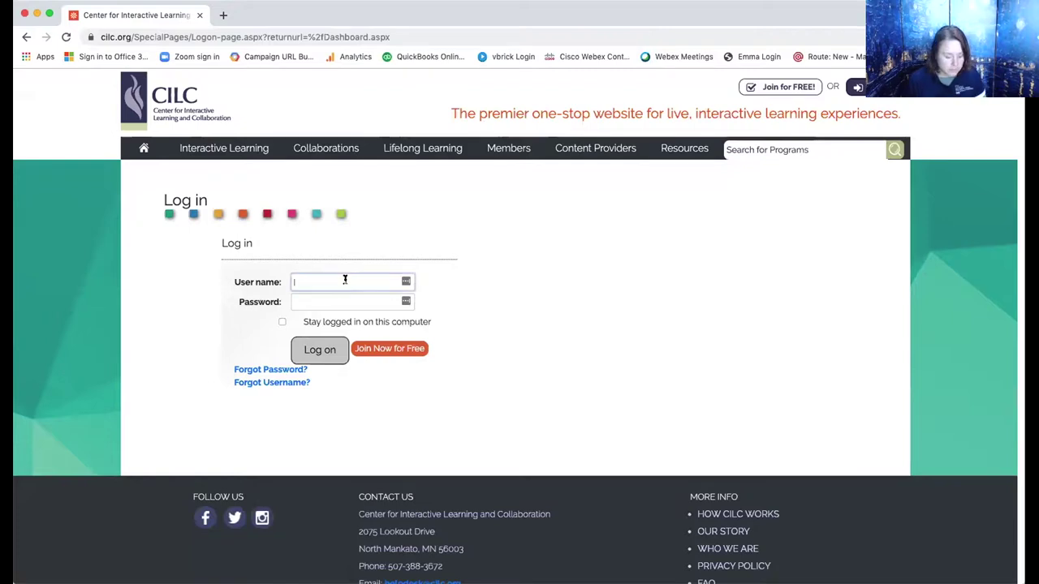
text(administ)
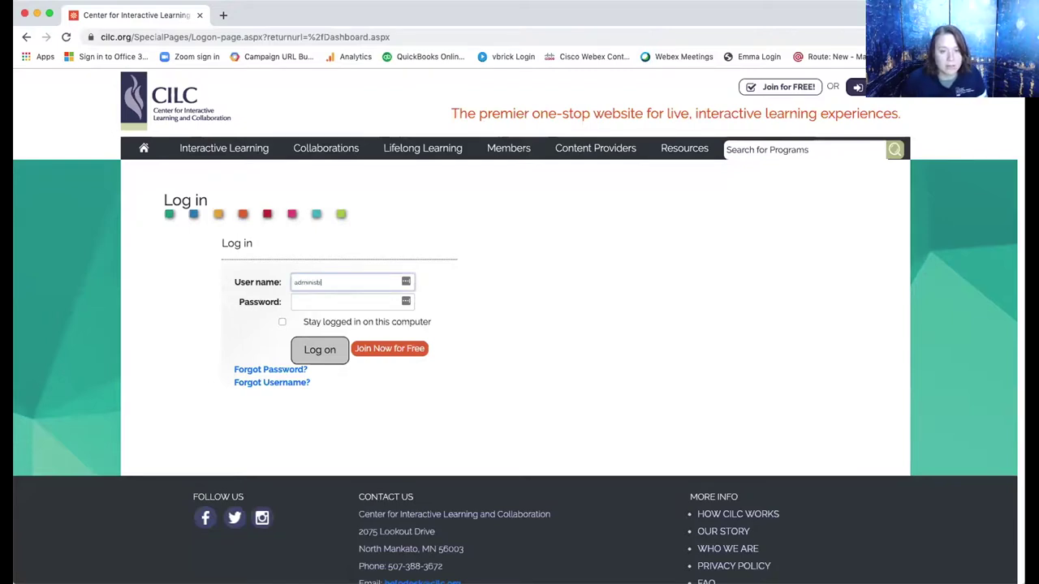
text(ratoror)
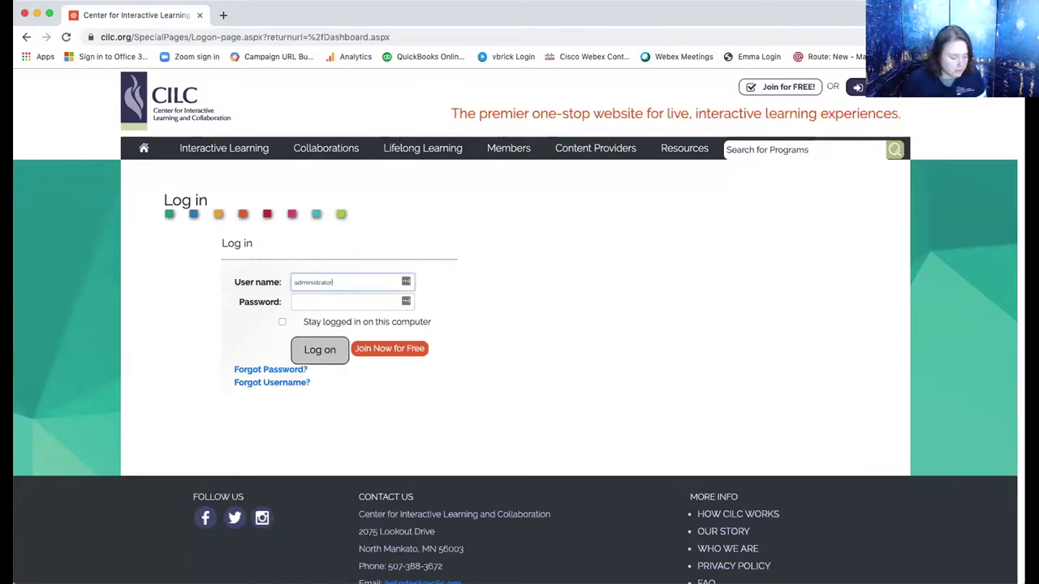
key(Tab)
text(*****)
key(Return)
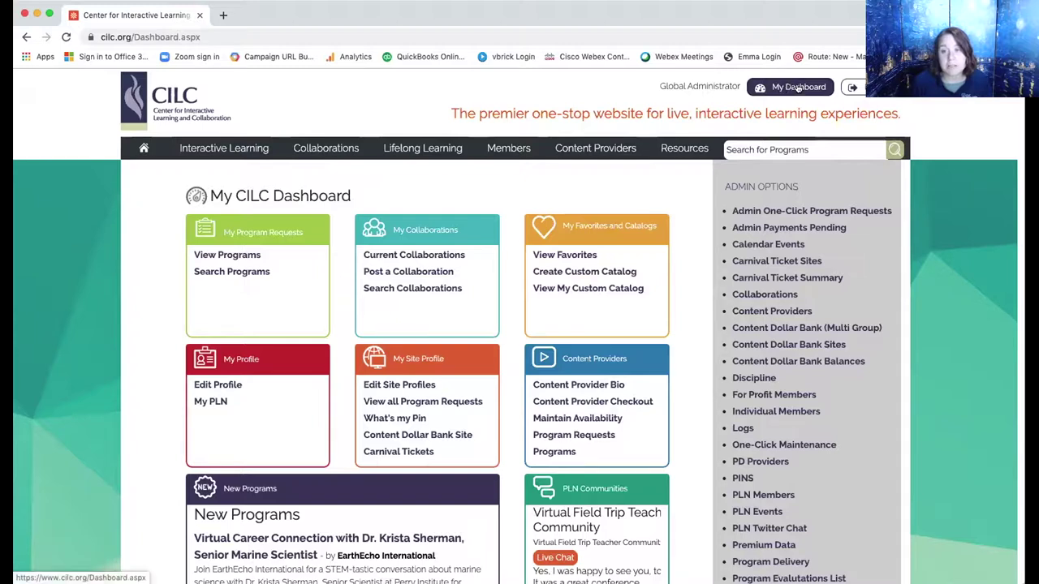
Submit Edit My Member Profile with all audience groups and disciplines of interest checked.
click(219, 387)
scroll(220, 389, down, 1)
click(270, 189)
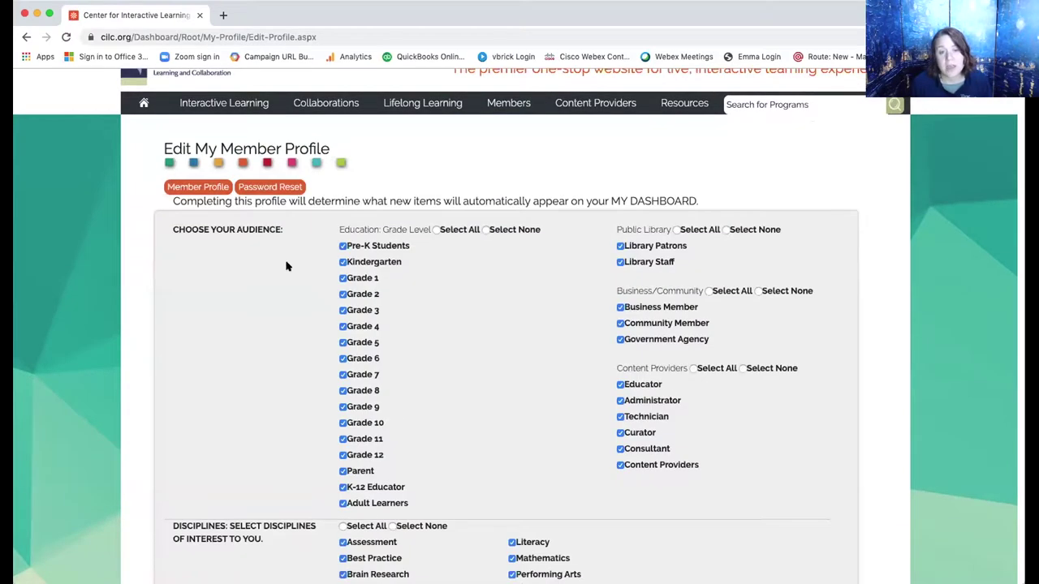
scroll(286, 266, down, 2)
scroll(285, 267, down, 1)
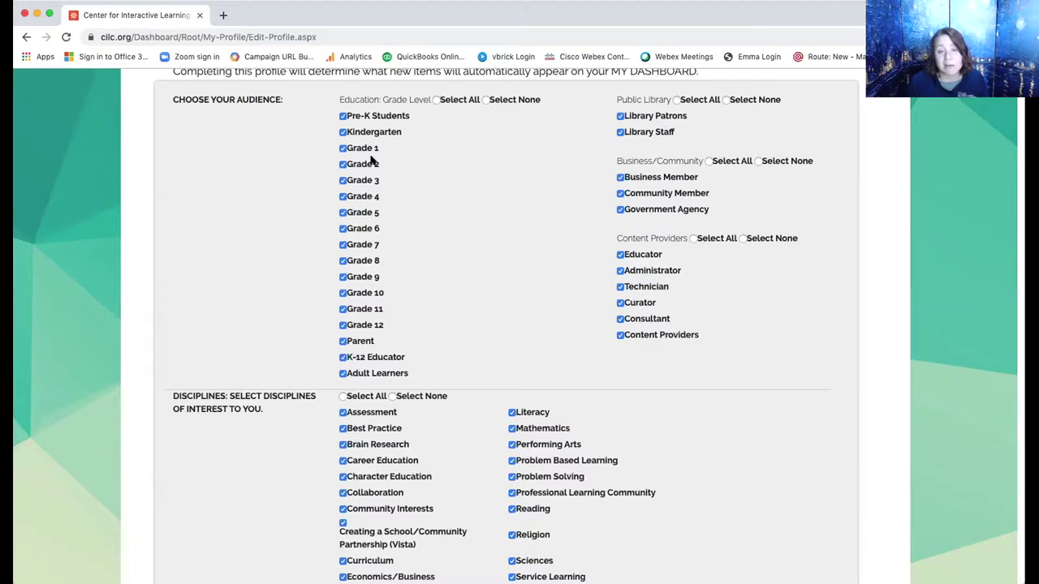
scroll(381, 189, down, 5)
scroll(381, 188, down, 4)
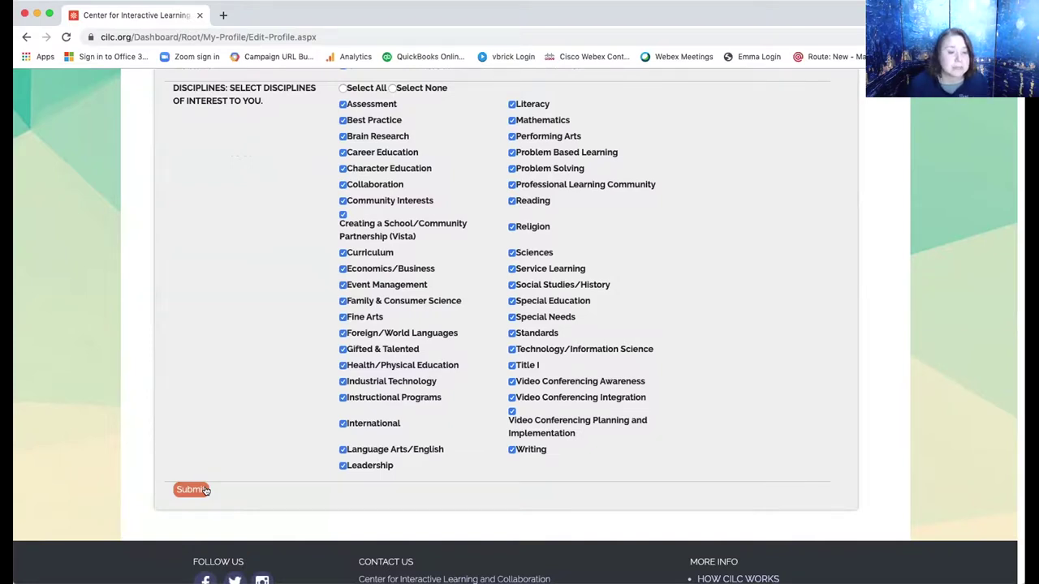
click(206, 490)
scroll(206, 491, up, 3)
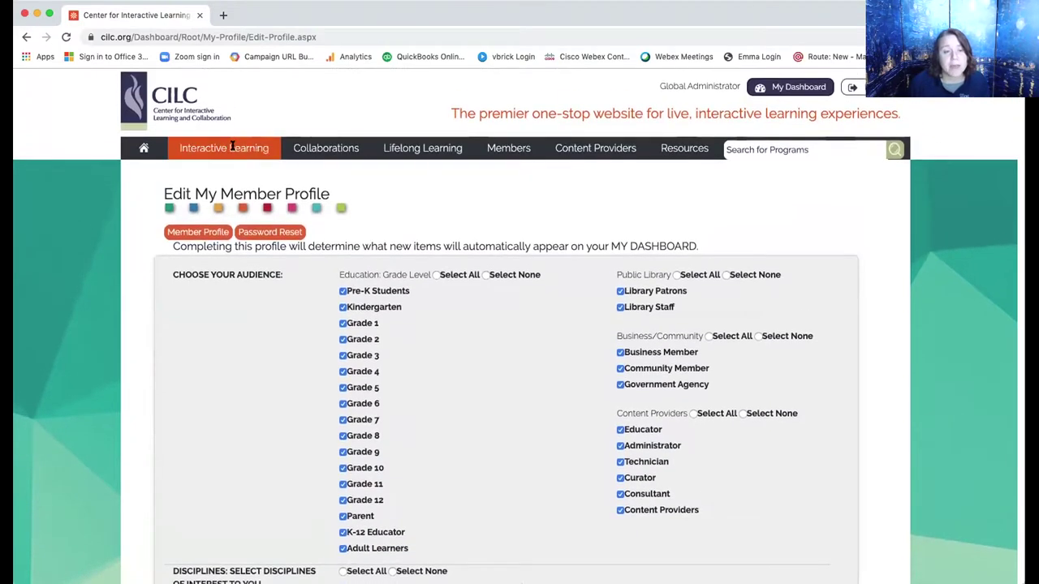
Return to the CILC home page and go to Interactive Learning > Find Programs.
click(131, 98)
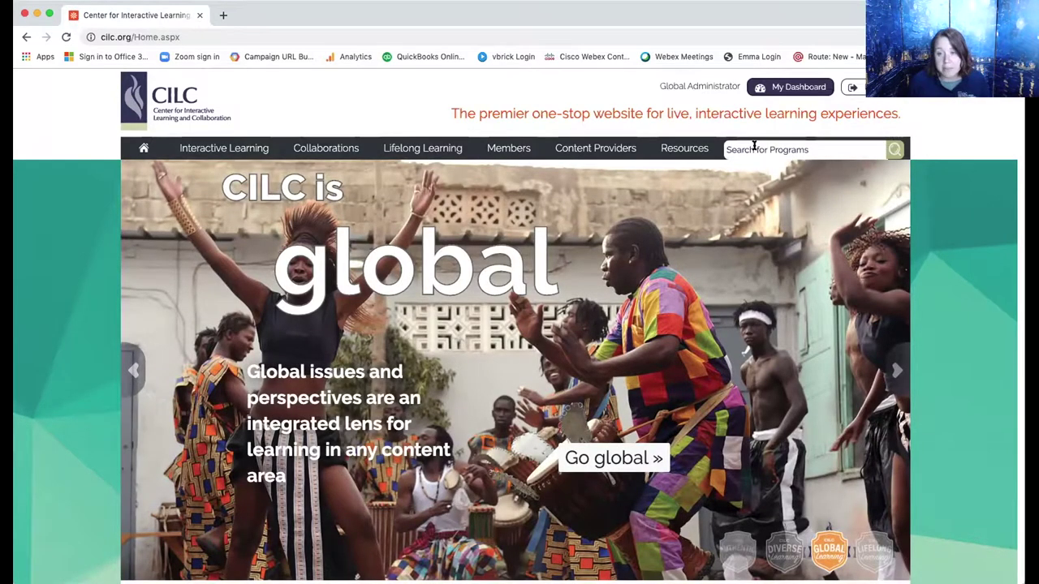
click(217, 147)
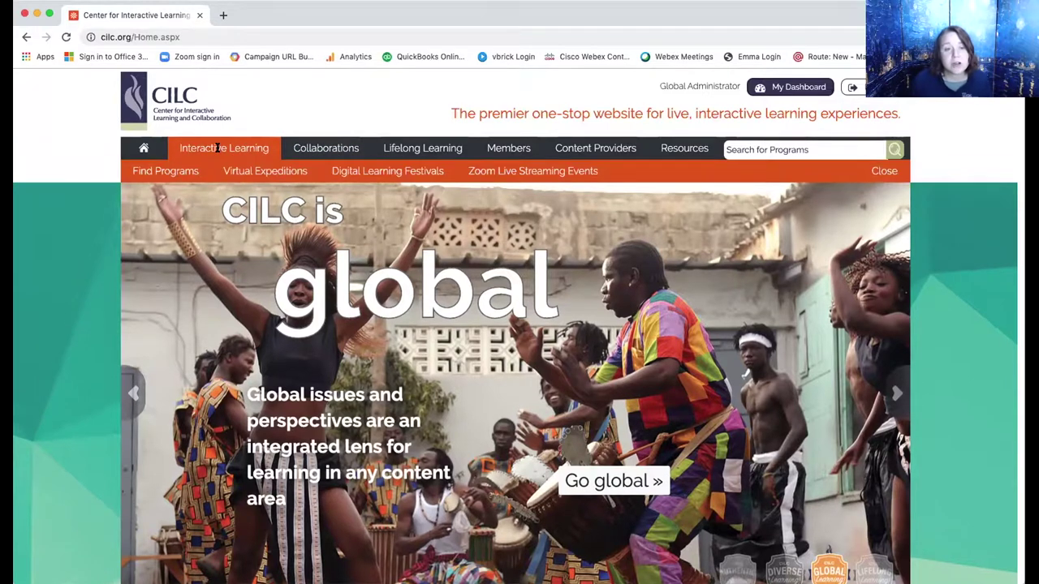
click(179, 170)
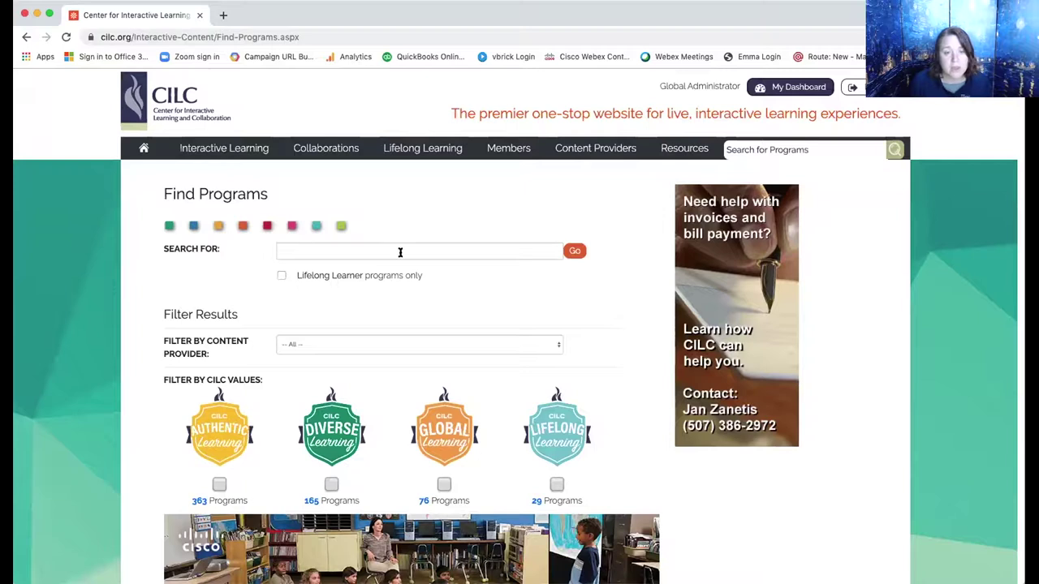
Run a Find Programs search for 'World War II'.
click(400, 252)
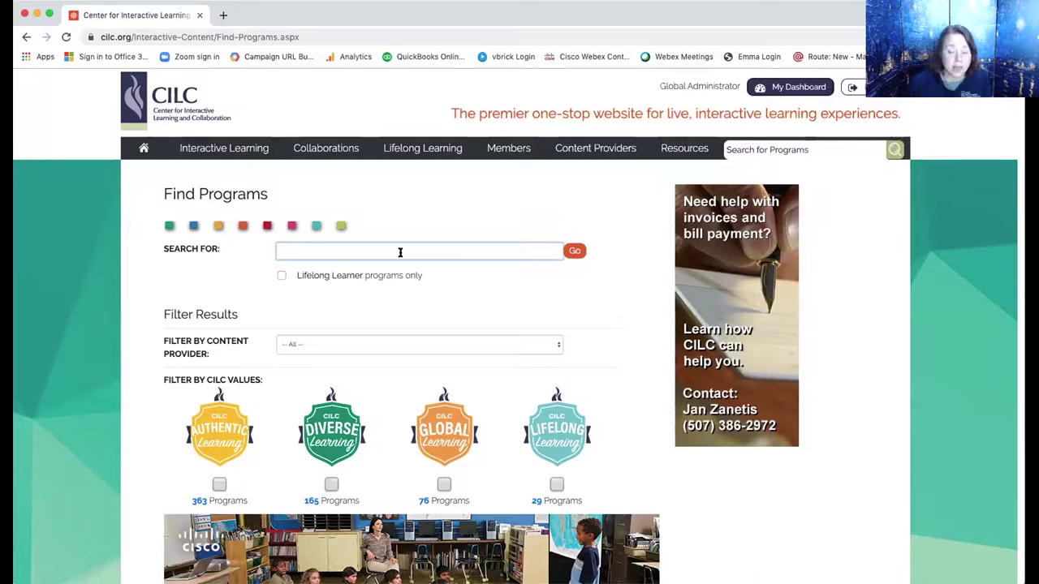
text(World Wa)
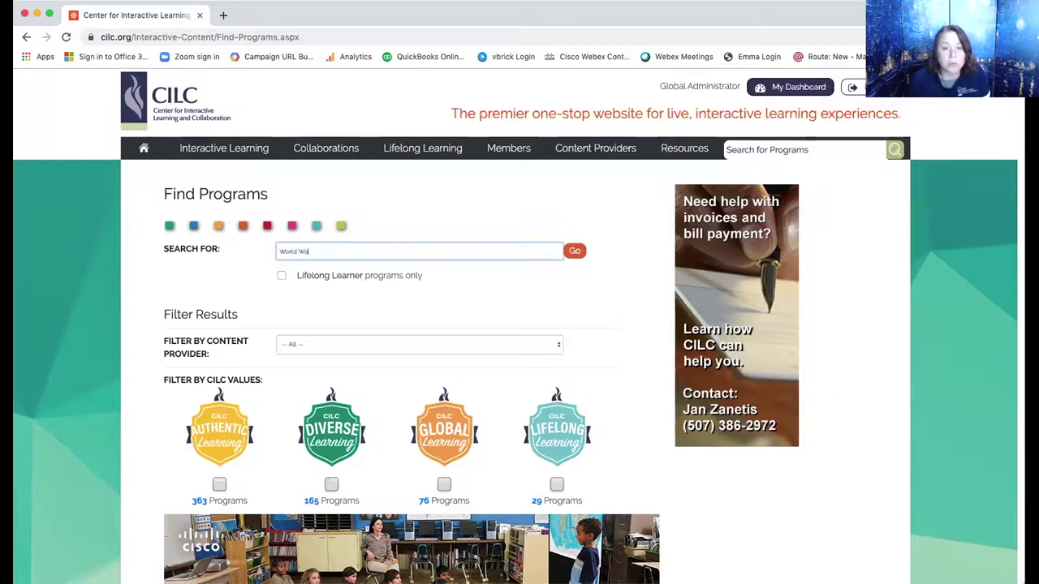
text(r II)
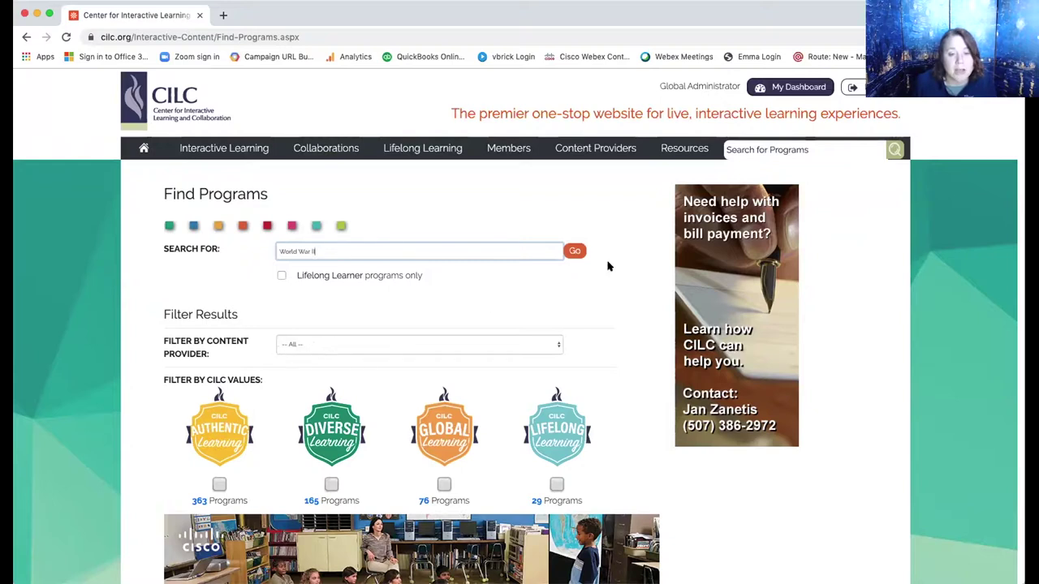
click(573, 251)
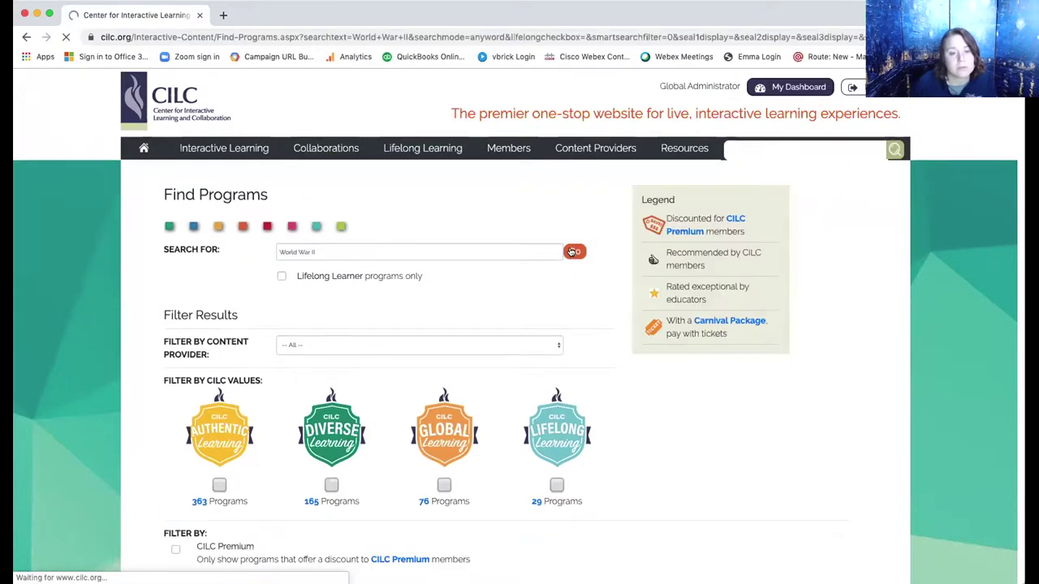
scroll(571, 253, down, 3)
scroll(571, 253, down, 5)
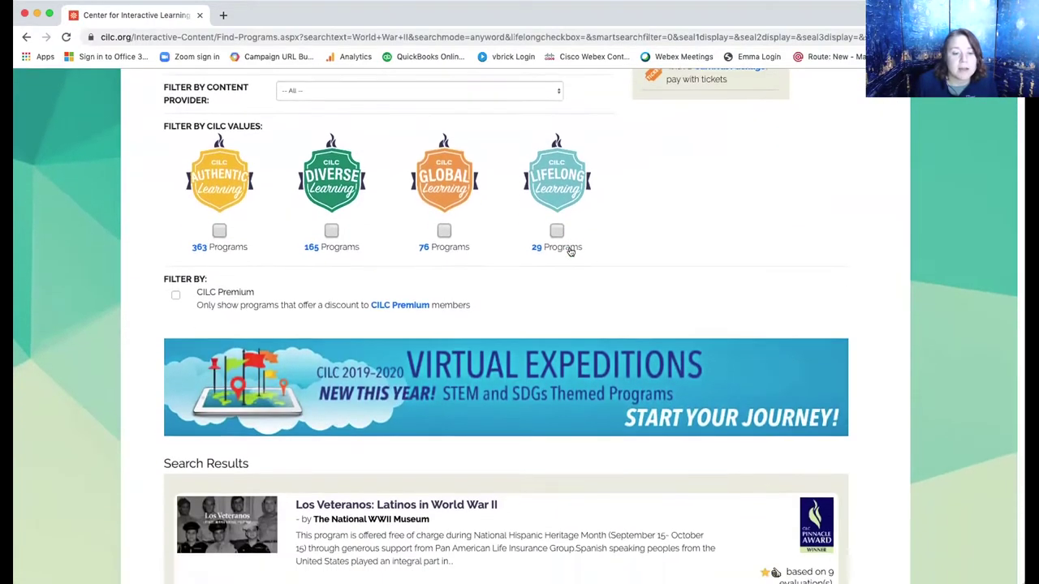
scroll(570, 253, down, 1)
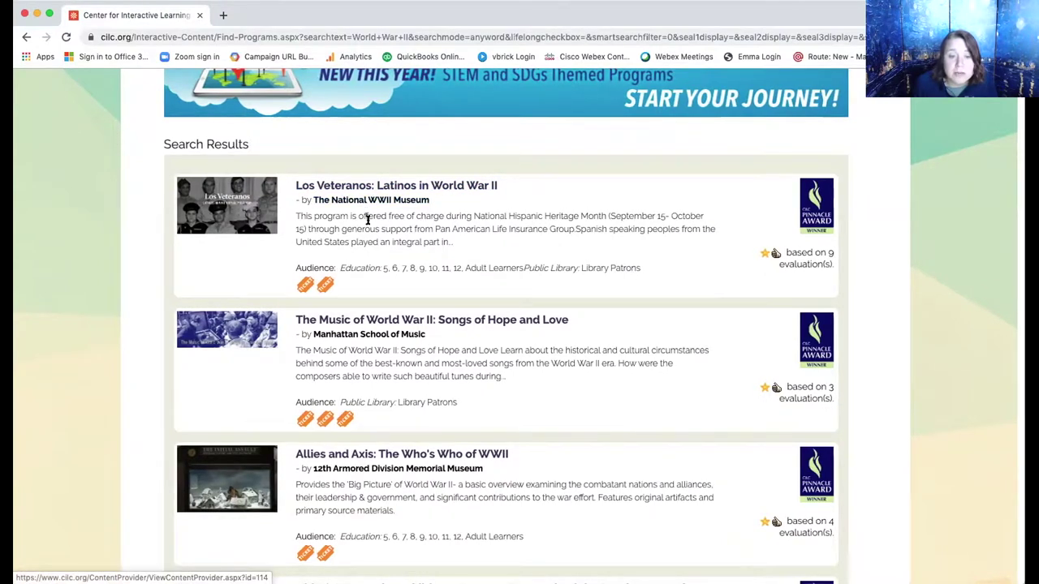
scroll(343, 336, down, 3)
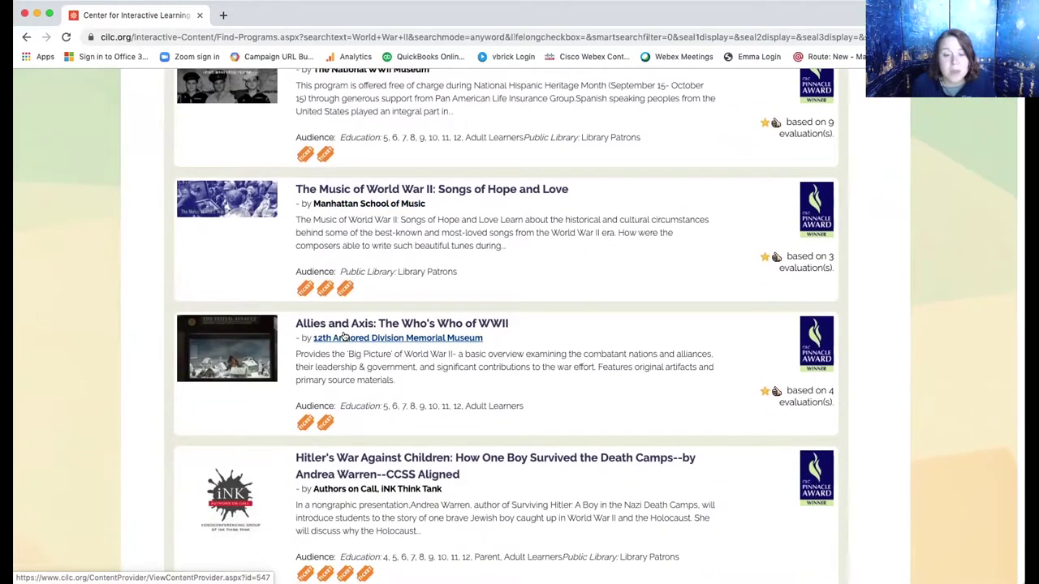
scroll(343, 336, down, 8)
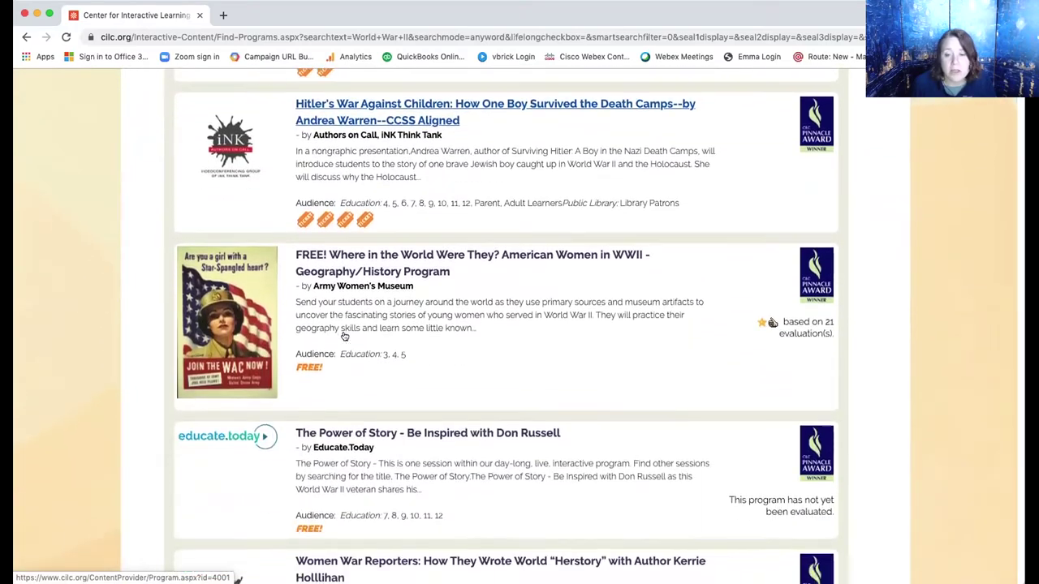
scroll(343, 335, down, 6)
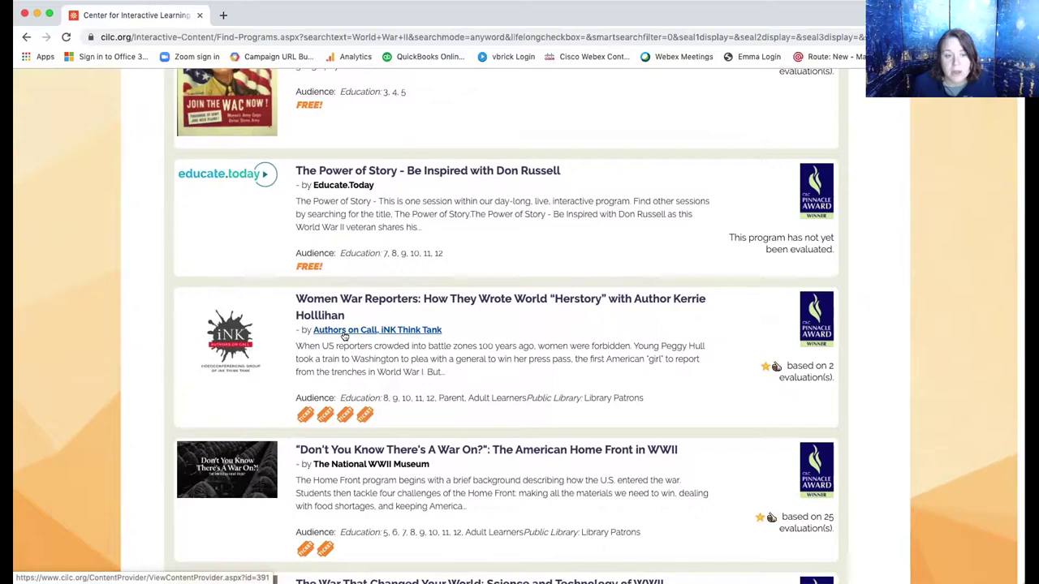
scroll(343, 336, up, 1)
scroll(344, 335, down, 6)
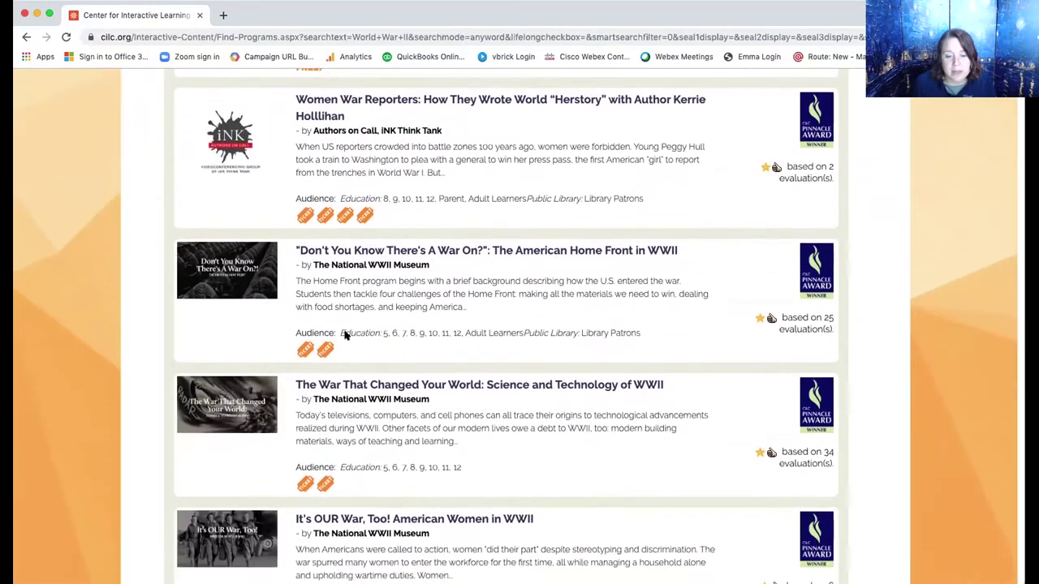
scroll(344, 335, down, 8)
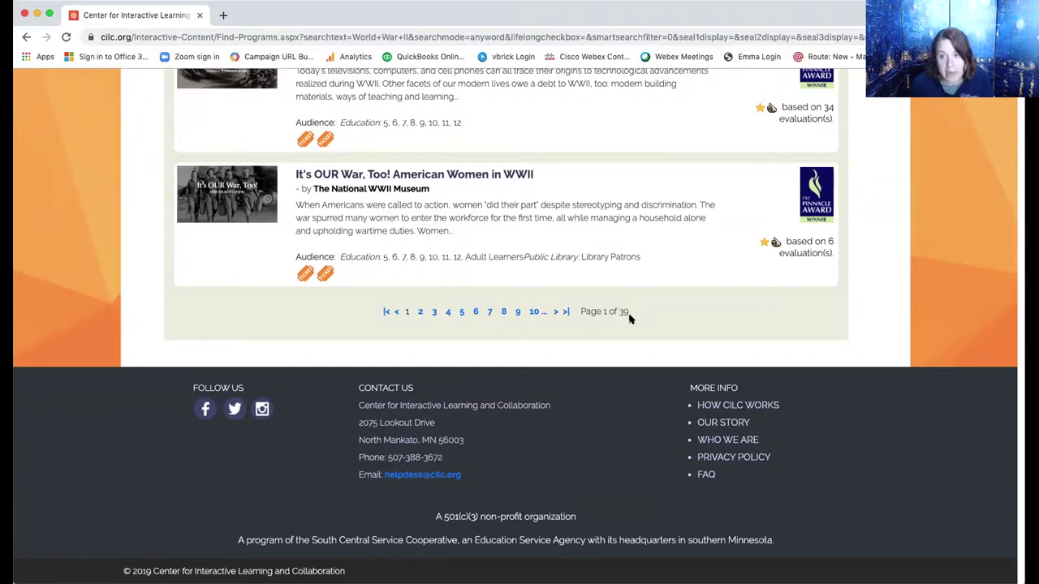
scroll(629, 316, up, 10)
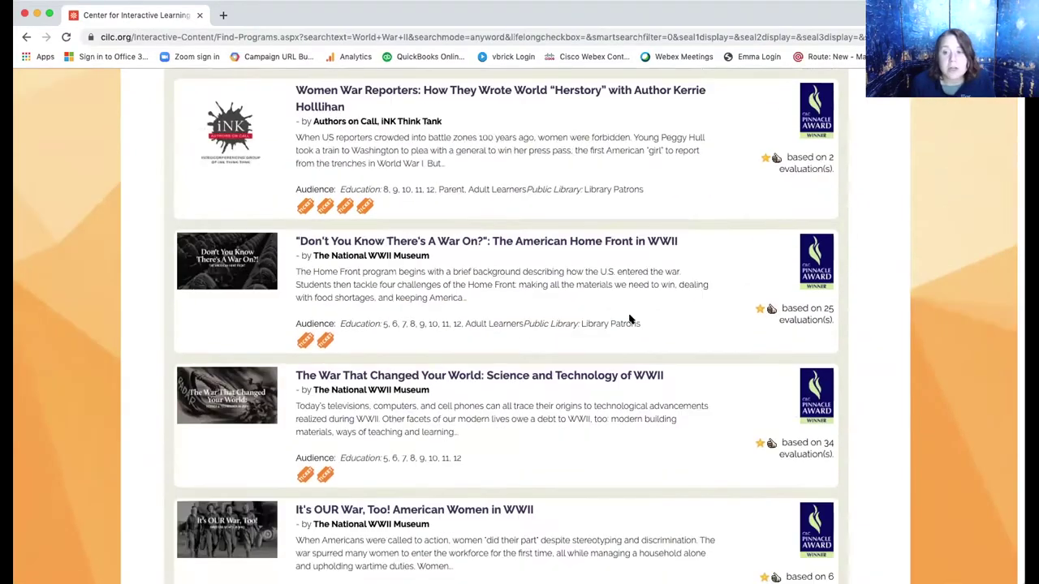
scroll(629, 317, up, 10)
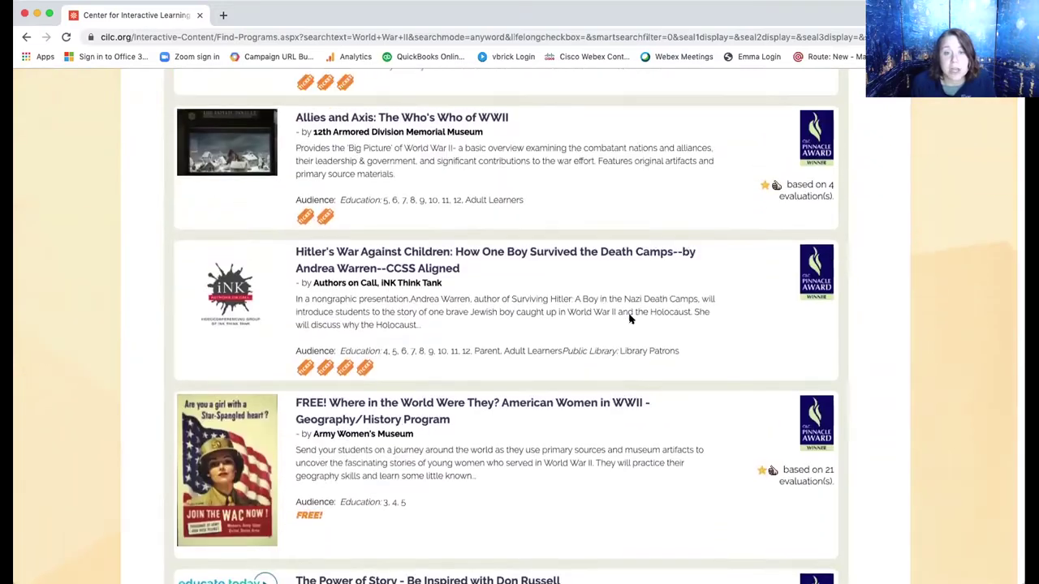
scroll(629, 319, up, 10)
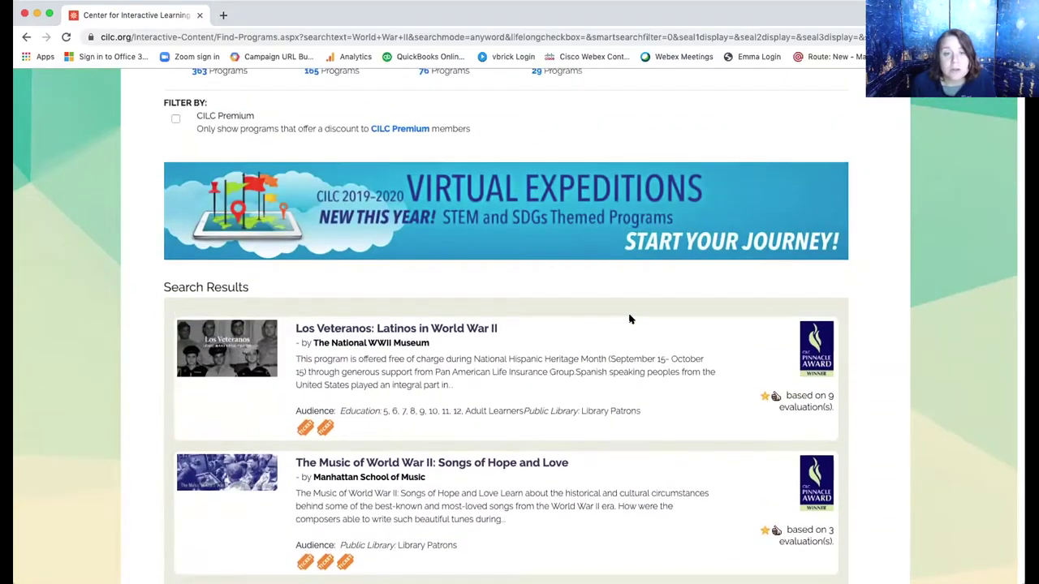
scroll(629, 319, up, 2)
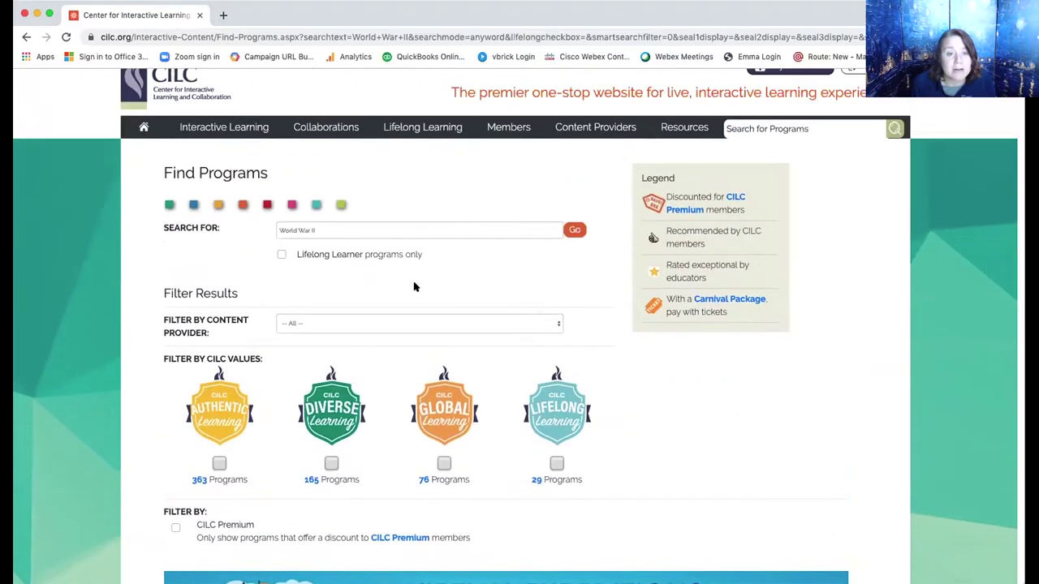
click(337, 231)
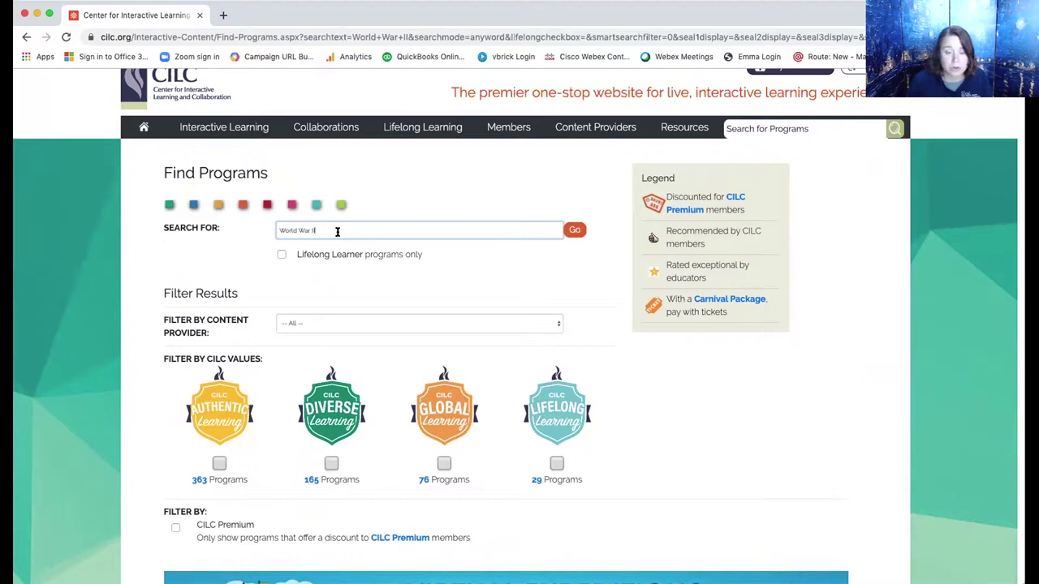
scroll(444, 305, down, 5)
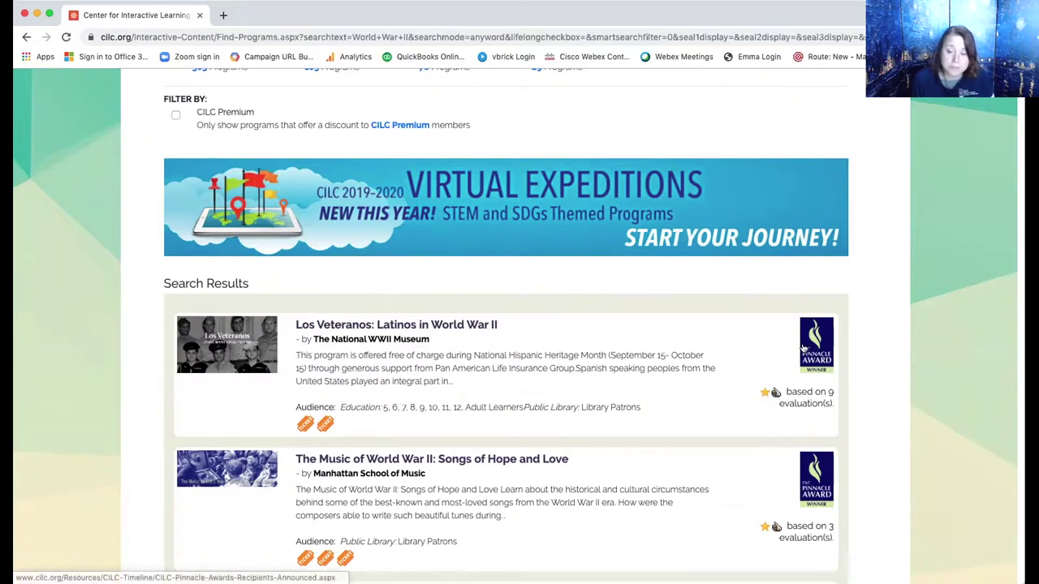
mouse_move(804, 347)
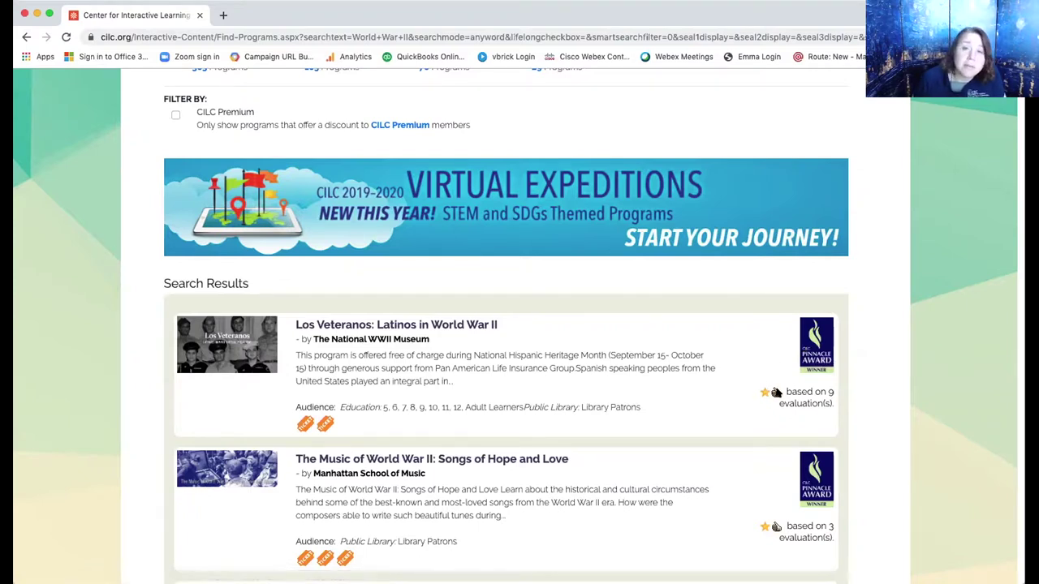
mouse_move(776, 393)
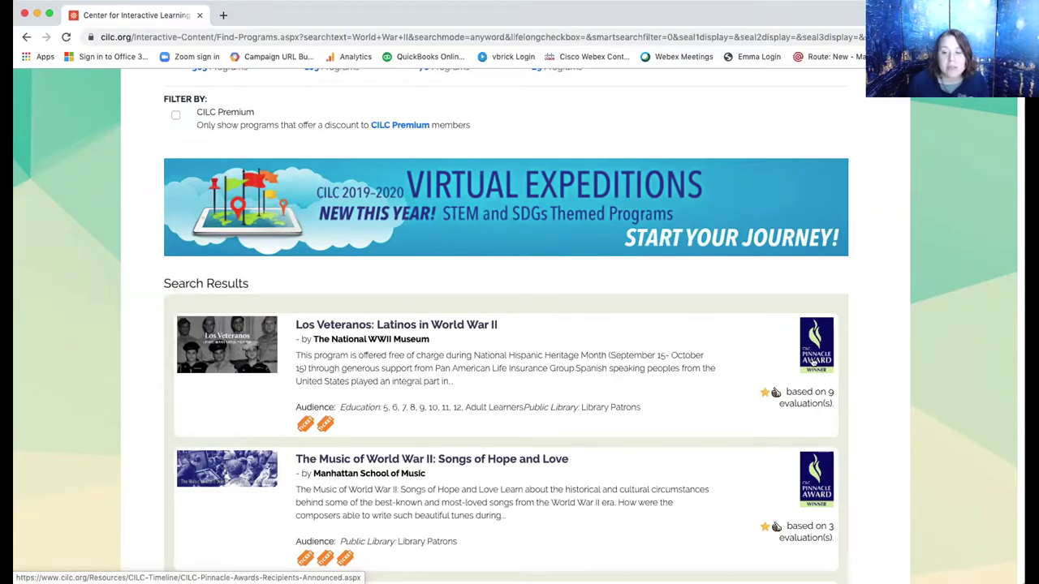
mouse_move(803, 341)
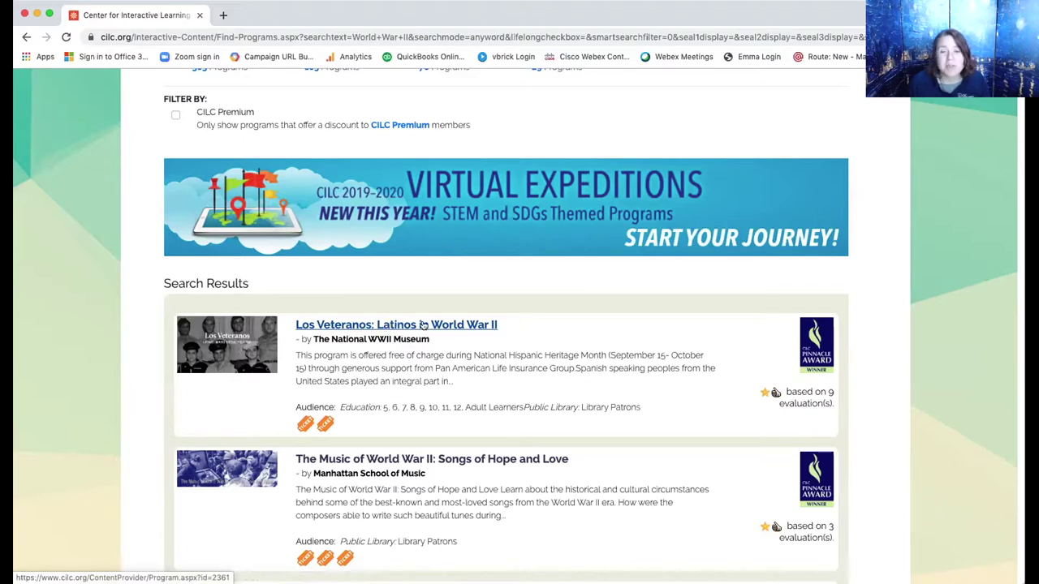
Open the 'Los Veteranos: Latinos in World War II' result and view its $100.00 cost.
click(423, 324)
scroll(423, 323, down, 1)
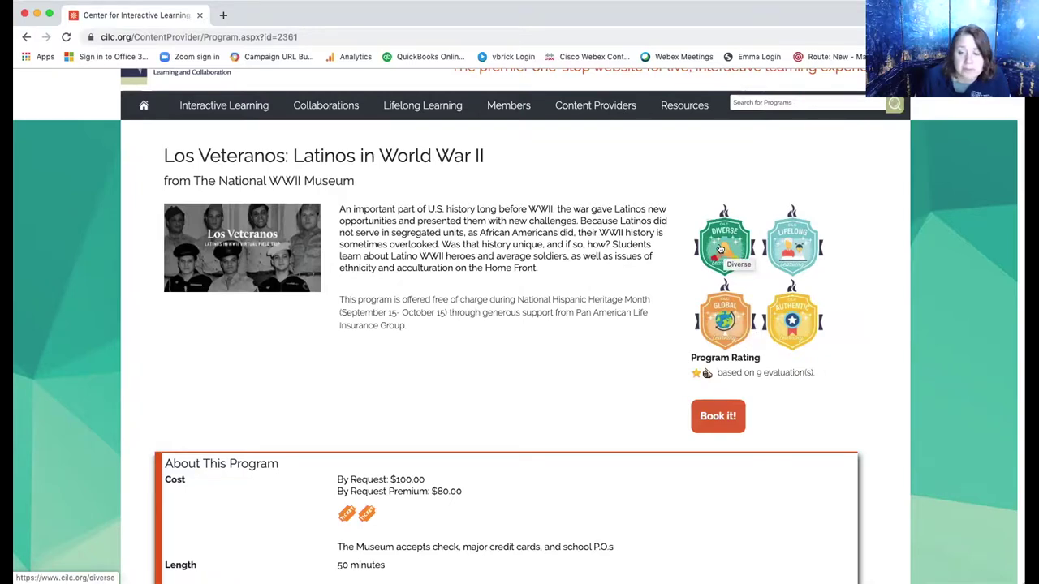
scroll(710, 341, down, 5)
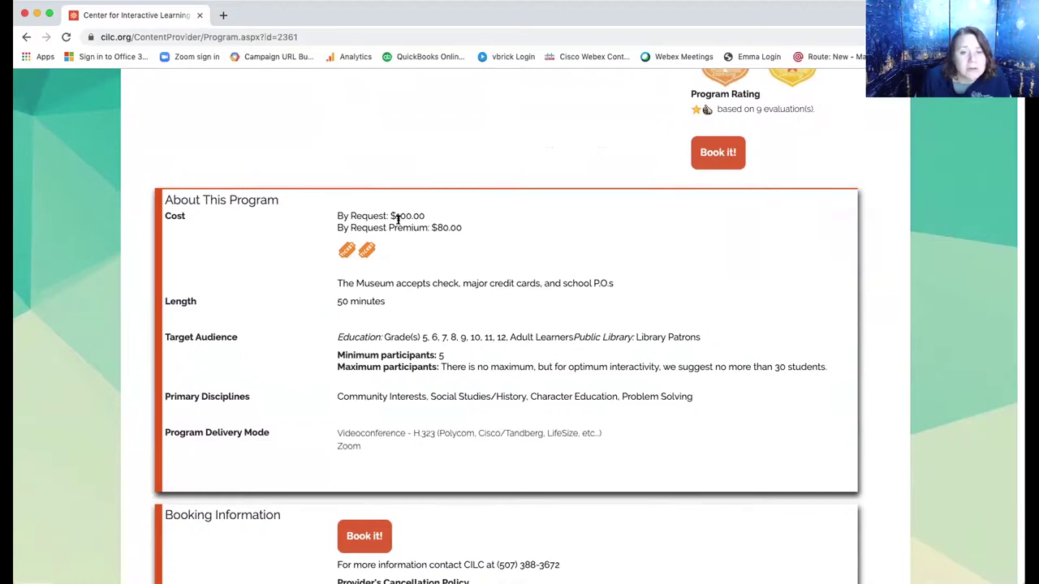
drag(464, 229, 433, 228)
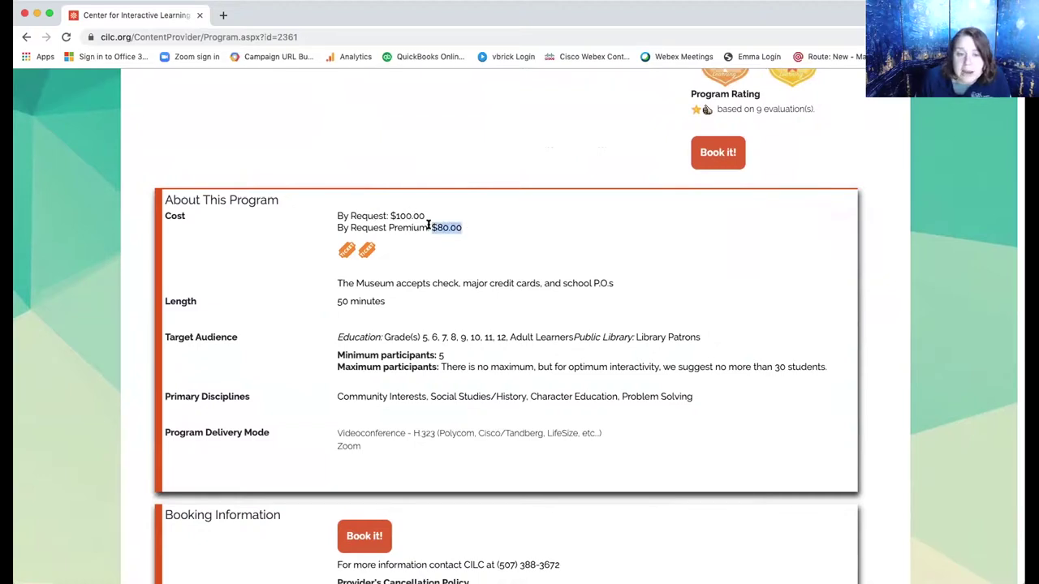
scroll(531, 306, down, 4)
scroll(531, 308, down, 5)
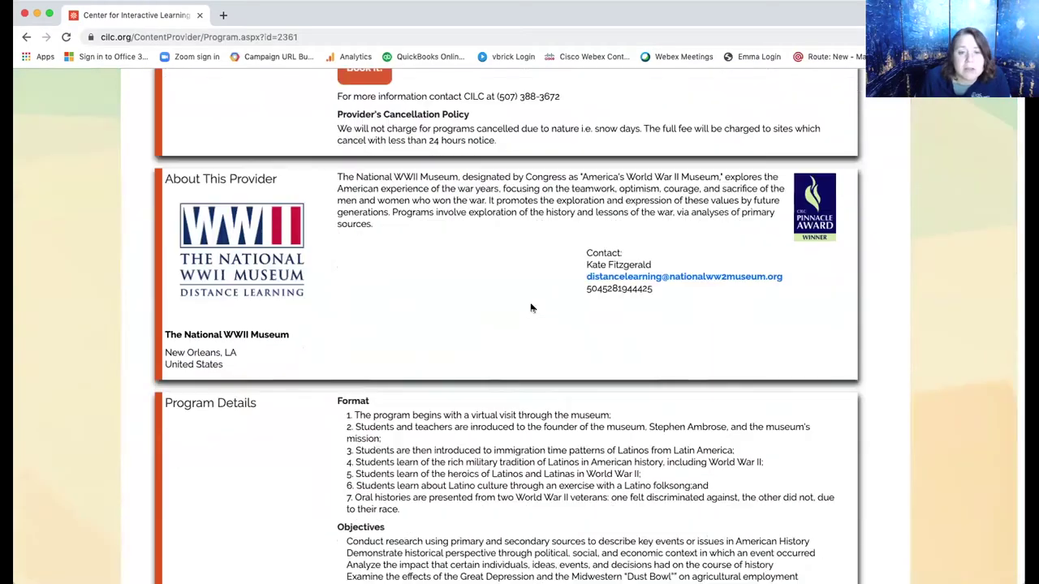
scroll(531, 308, down, 3)
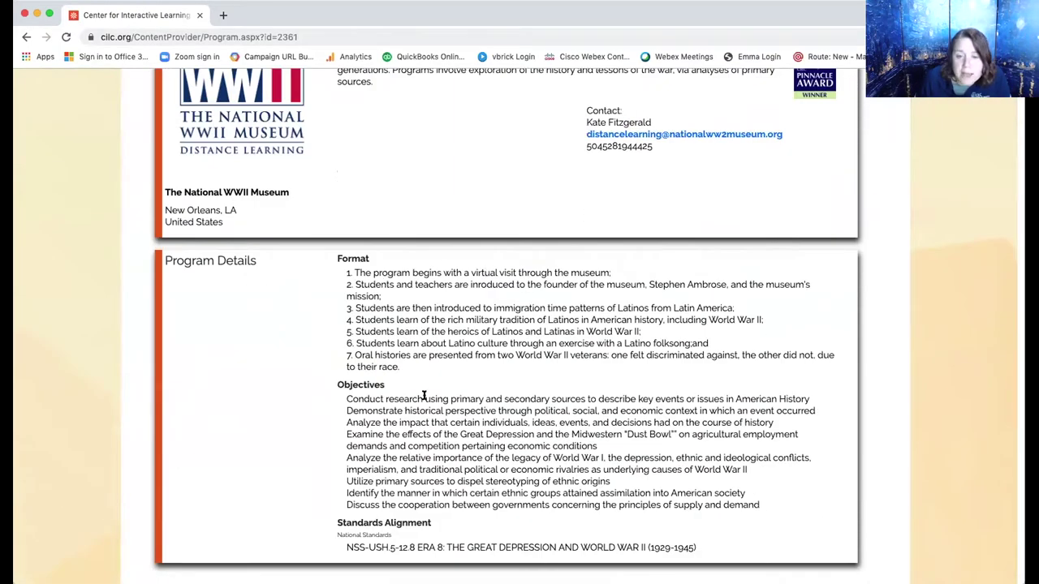
scroll(478, 382, down, 2)
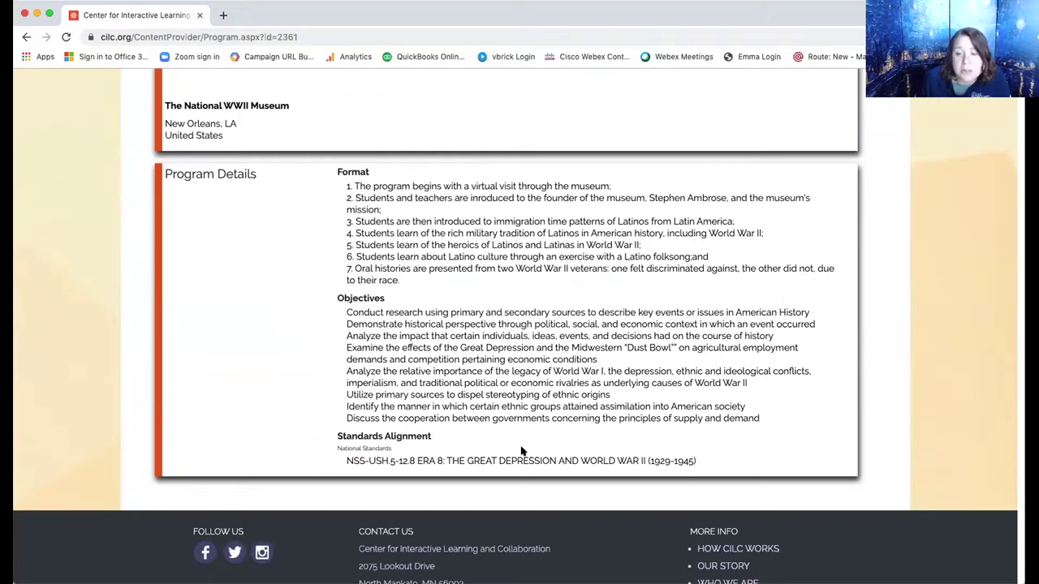
scroll(355, 444, down, 1)
scroll(356, 444, up, 10)
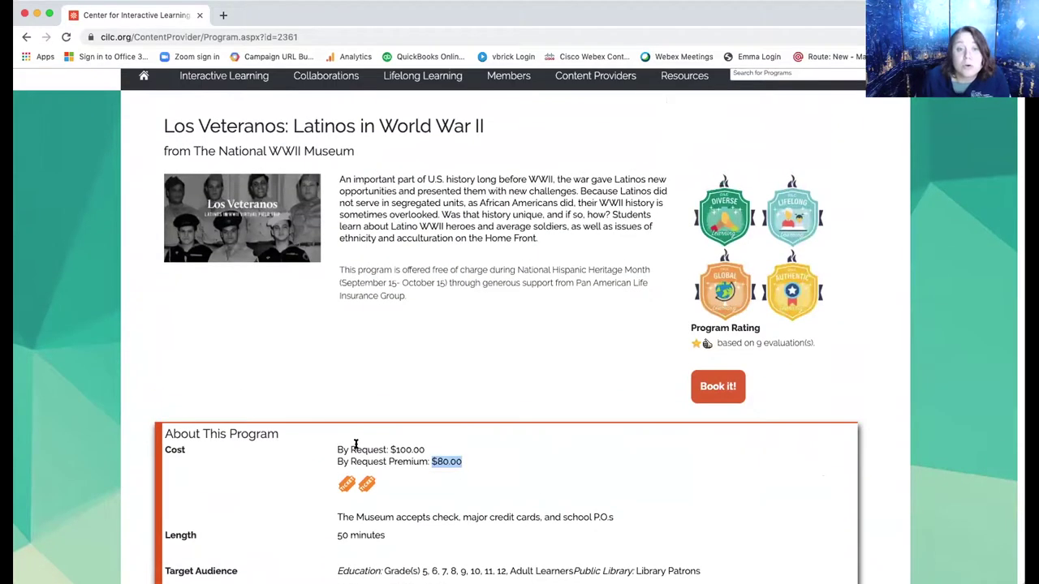
Start booking Los Veteranos and enter the materials recipient's full name.
click(710, 383)
scroll(710, 378, down, 2)
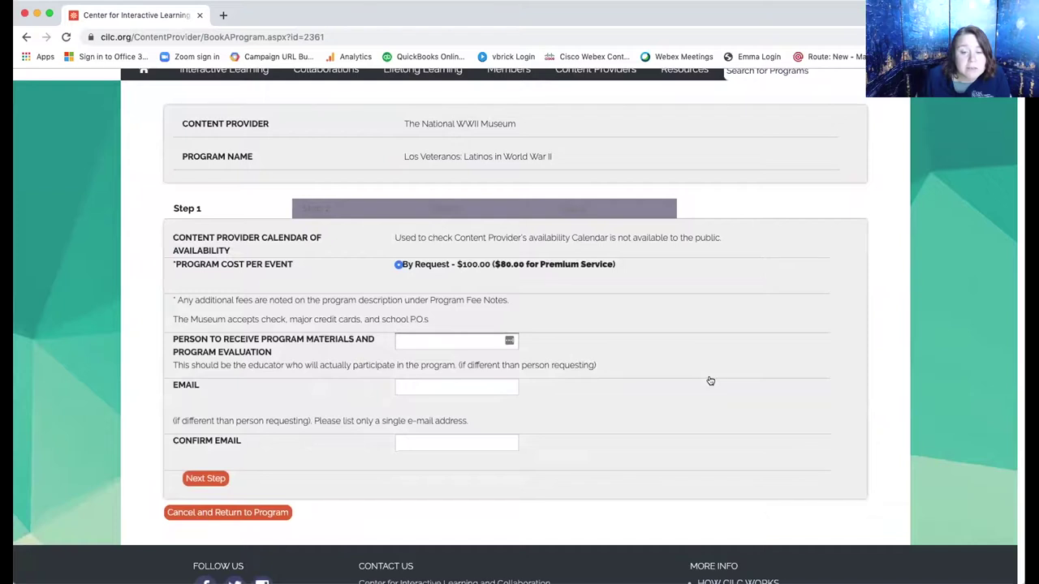
click(427, 341)
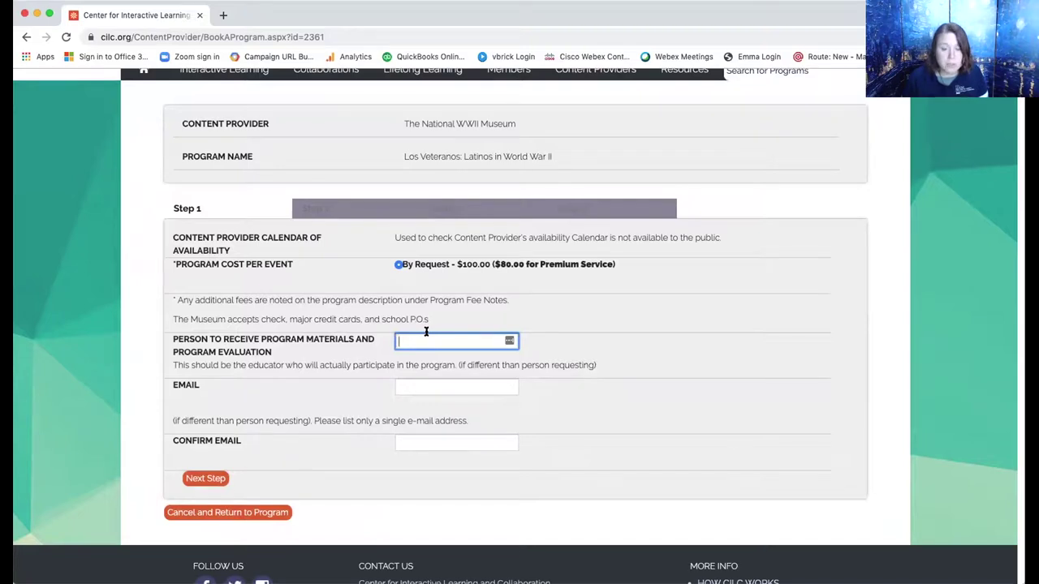
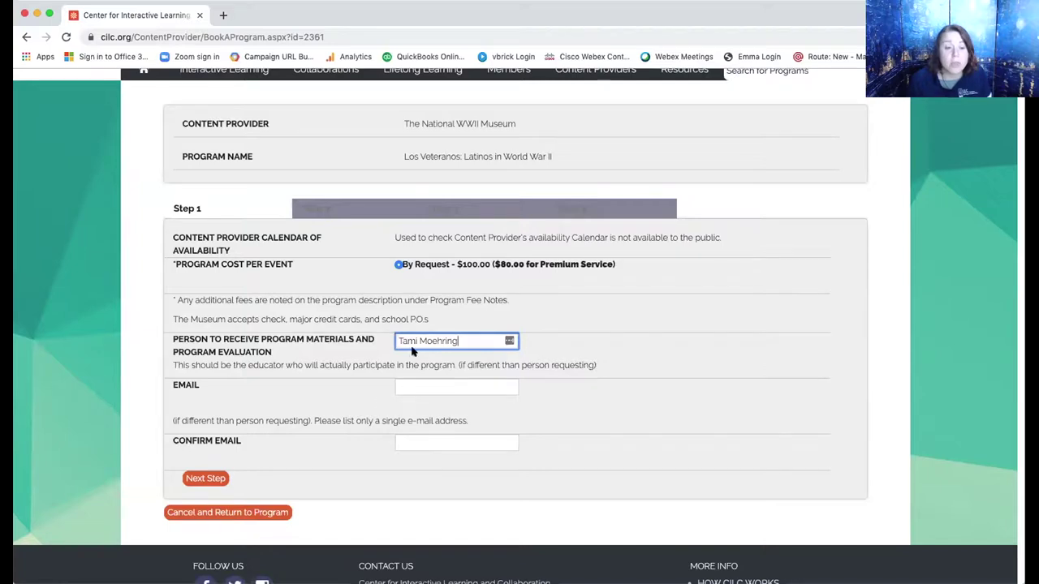
Enter the recipient's e-mail address in both the Email and Confirm Email fields.
click(430, 385)
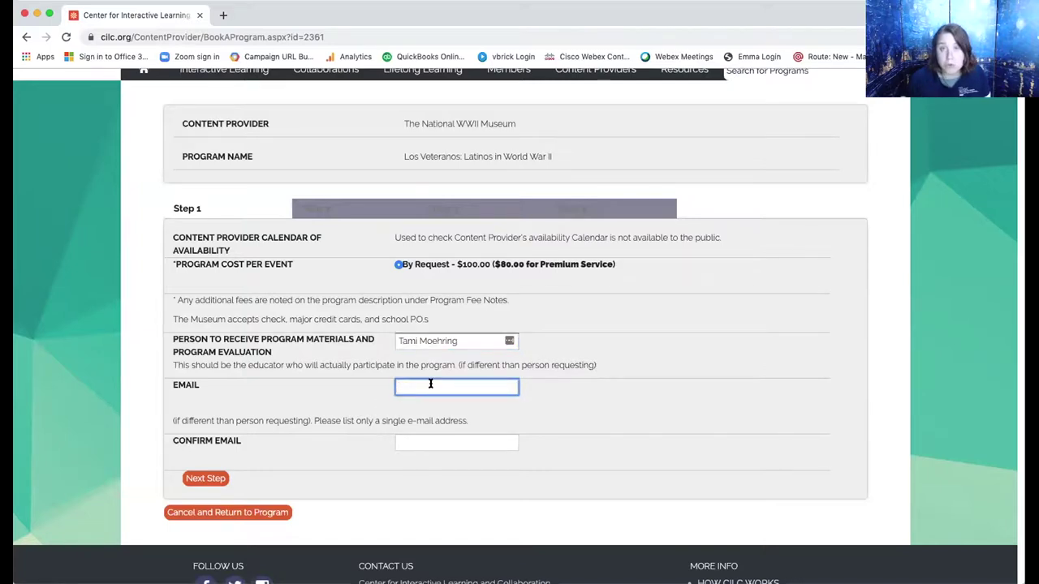
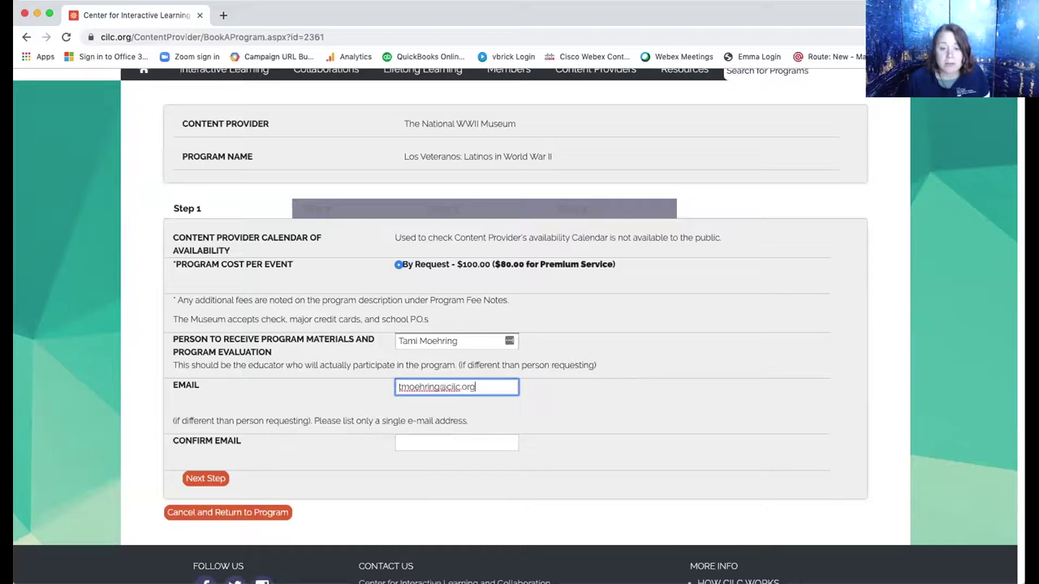
key(Tab)
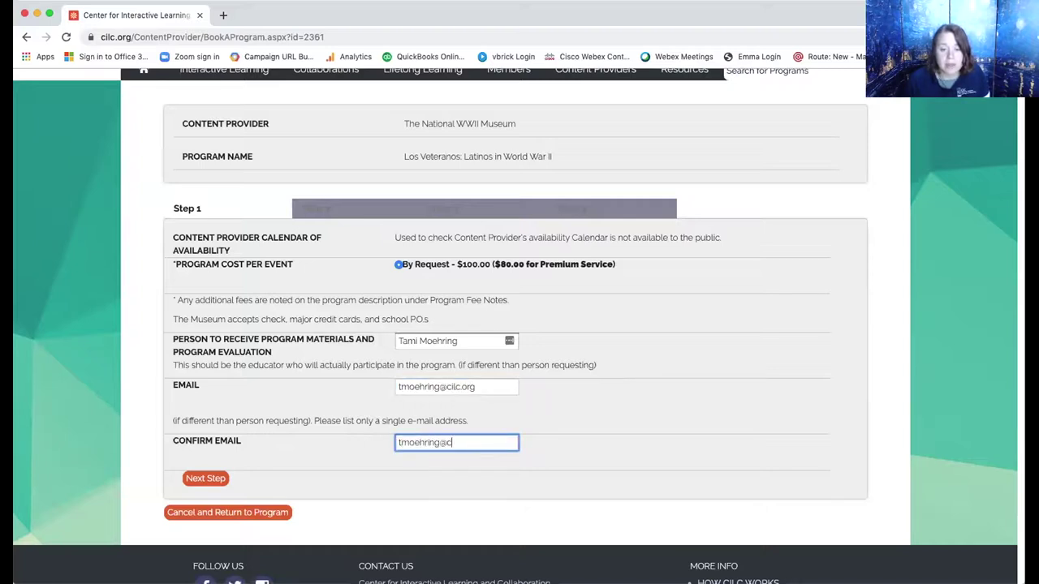
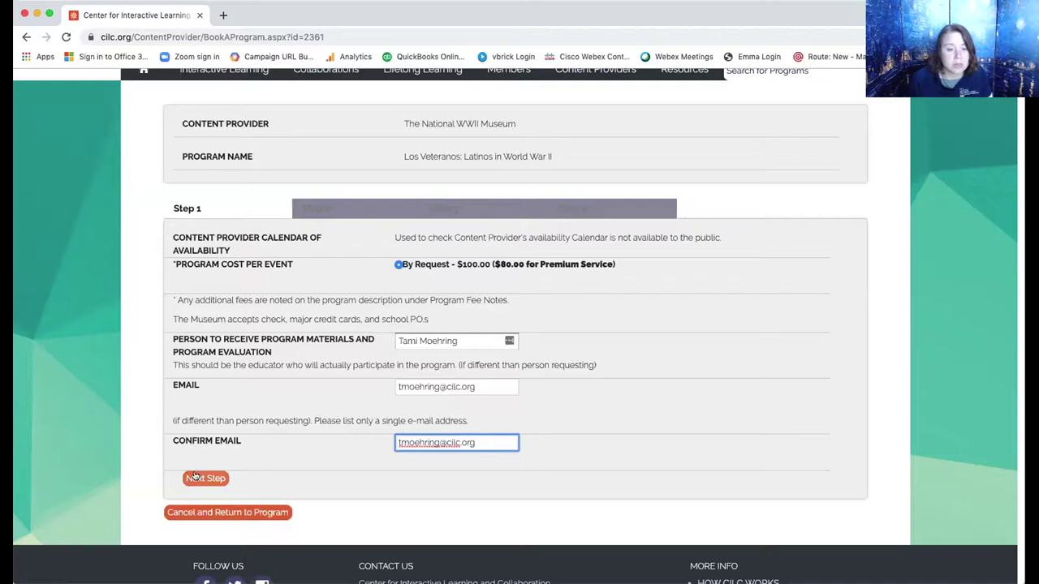
Submit step 1 and choose to request the program with a site PIN.
click(196, 478)
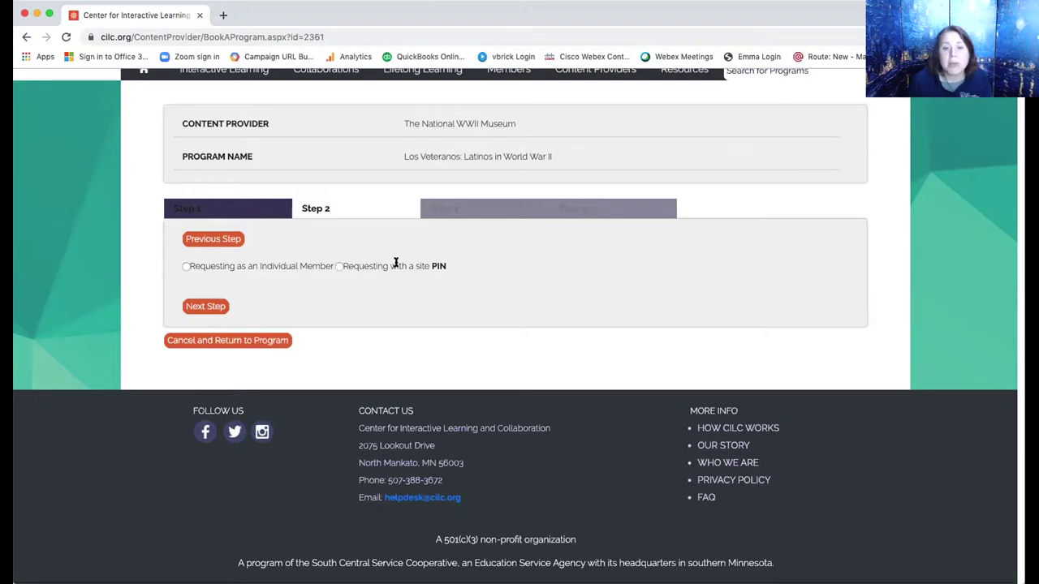
mouse_move(437, 266)
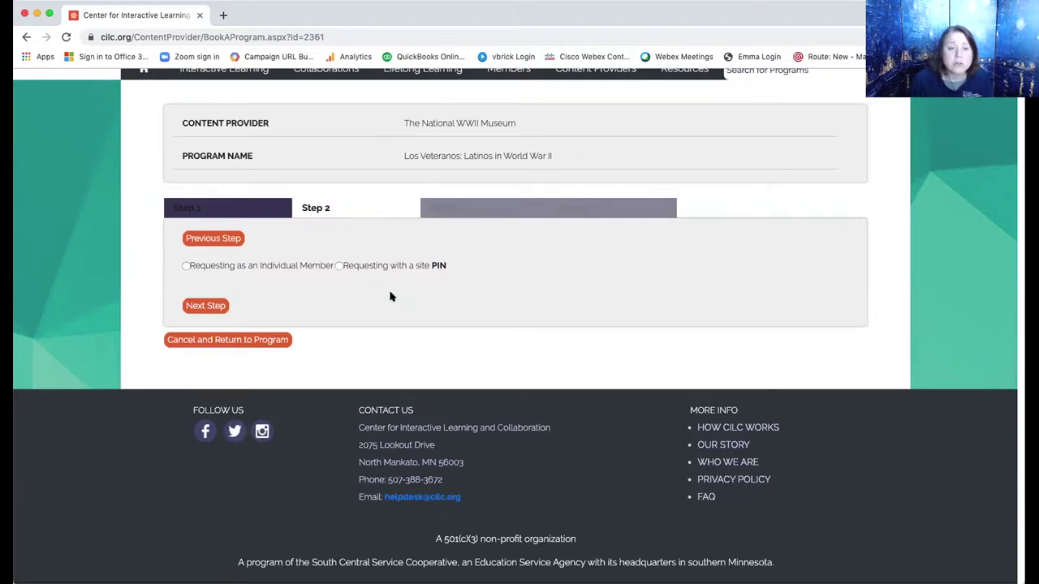
click(337, 267)
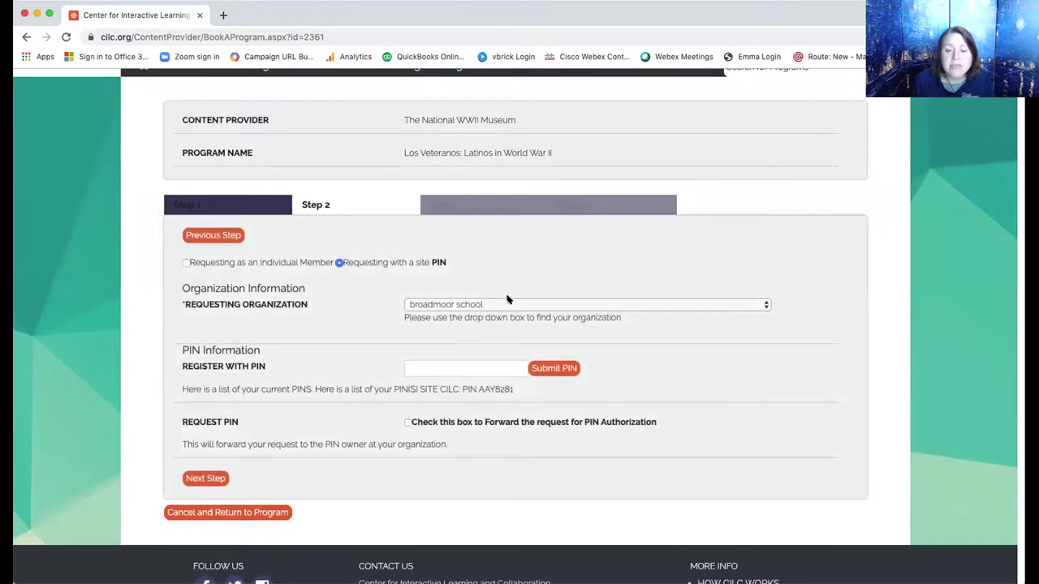
Pick the 'swan v' organization as requester and tick forwarding for PIN authorization.
click(505, 303)
click(505, 303)
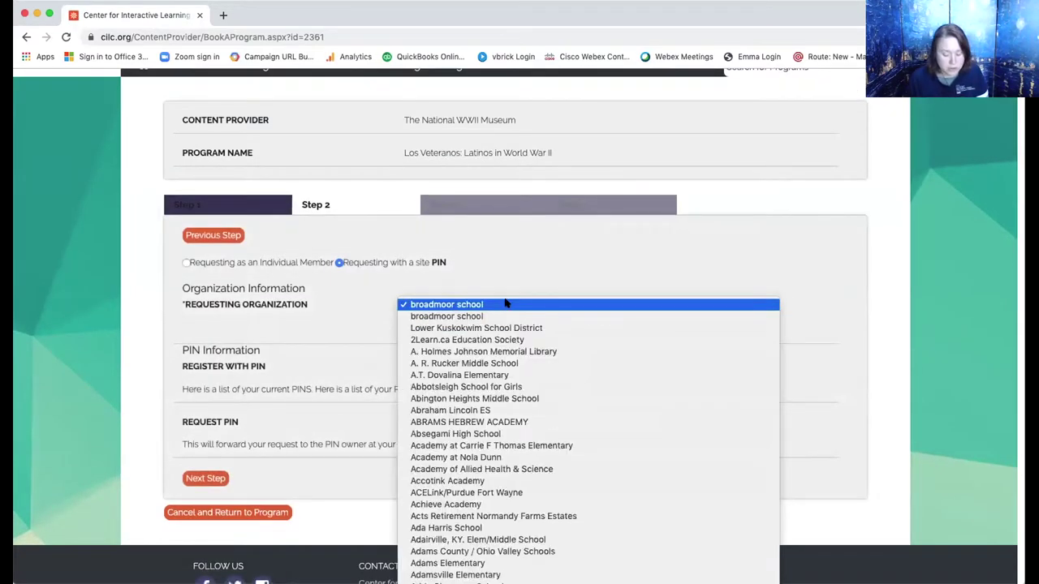
text(swan v)
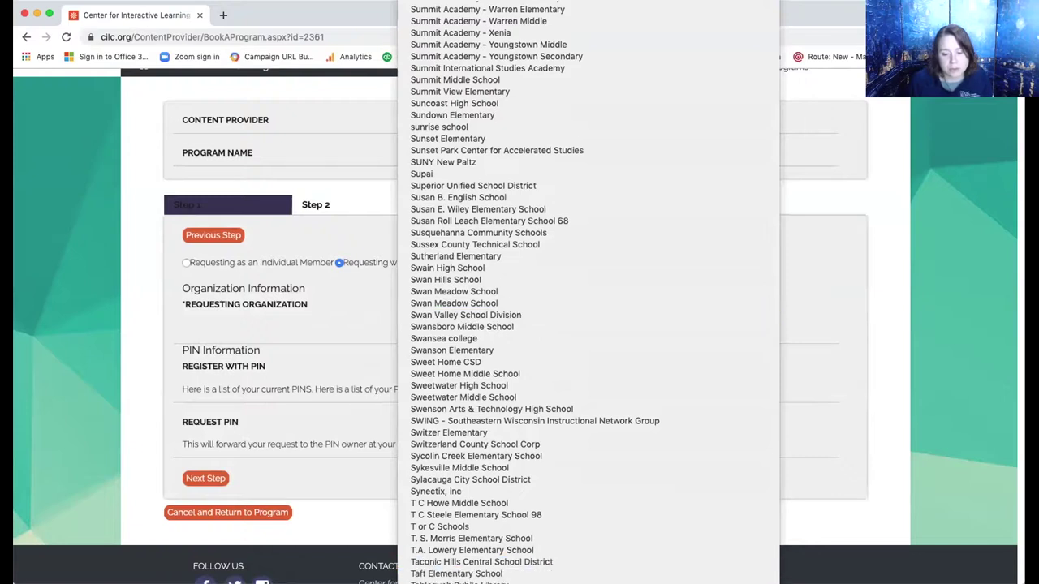
key(Return)
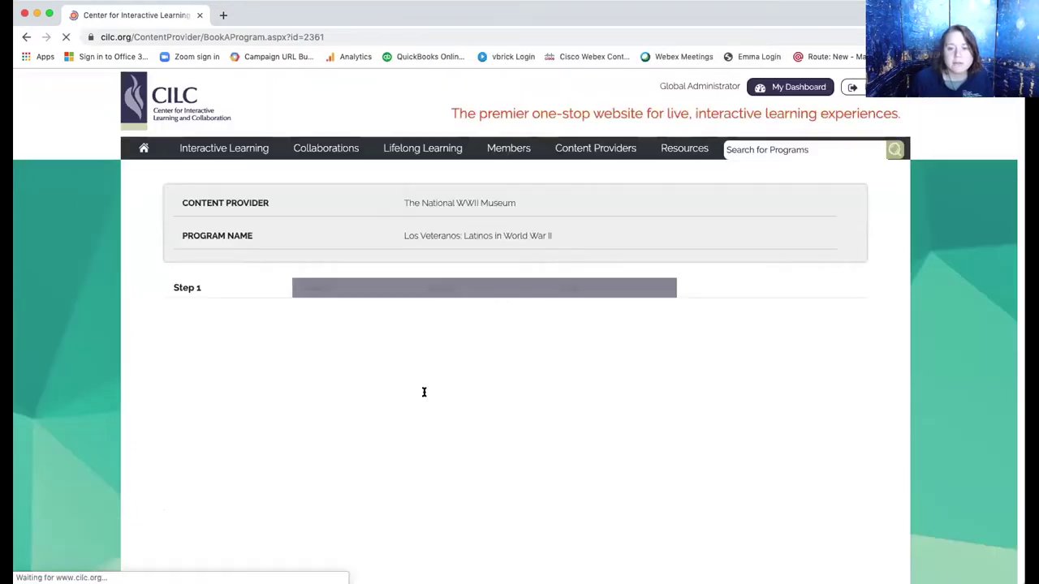
scroll(423, 395, down, 1)
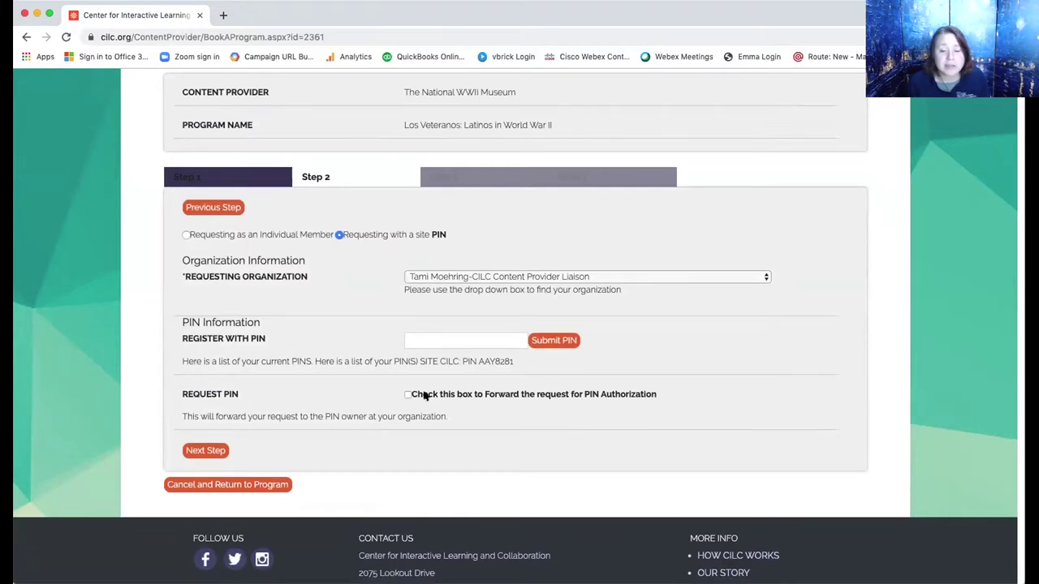
click(407, 394)
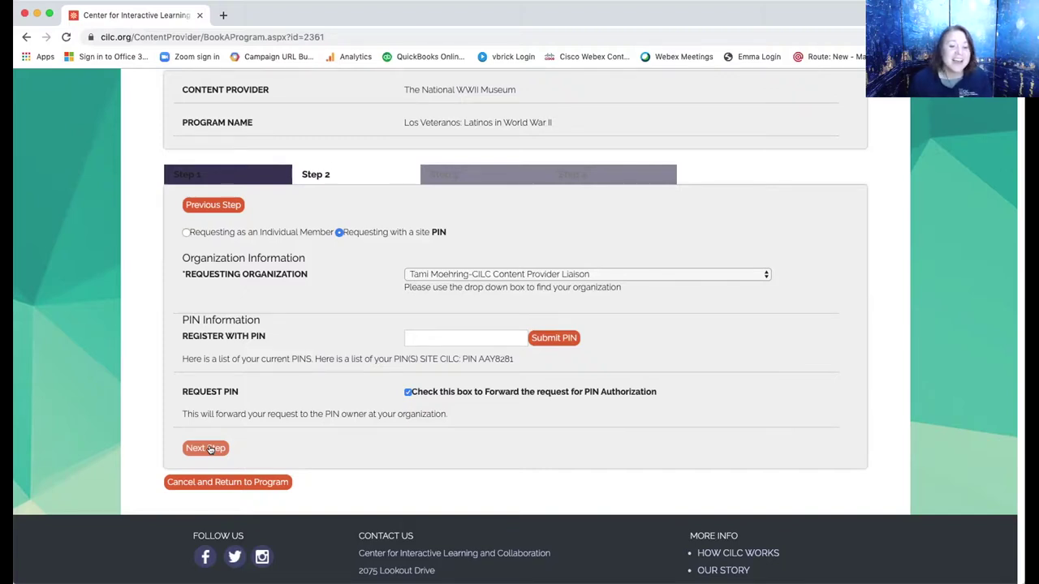
Continue to the dates step and highlight the Central Daylight Time notice.
click(207, 449)
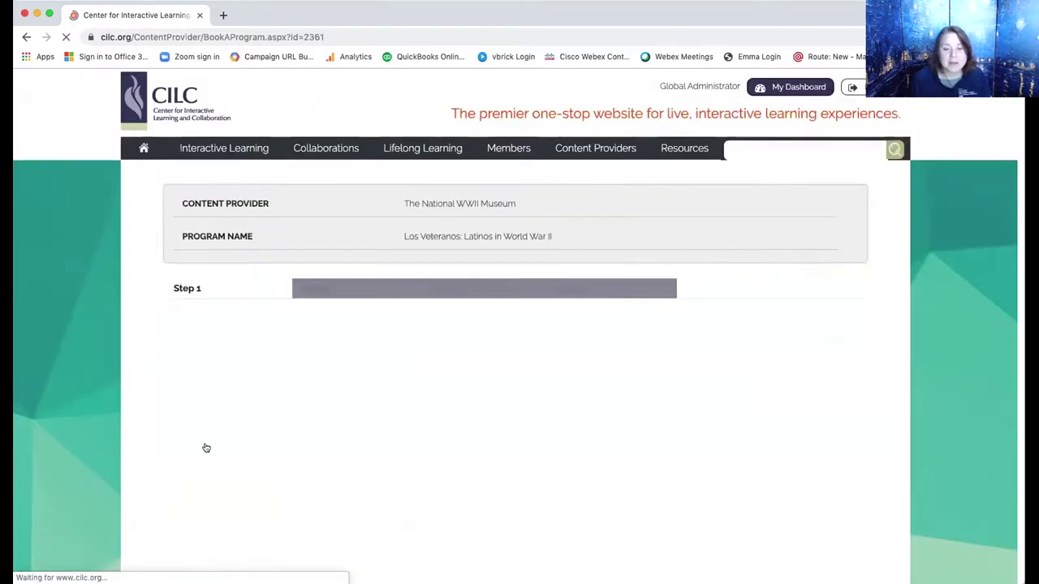
scroll(206, 447, down, 5)
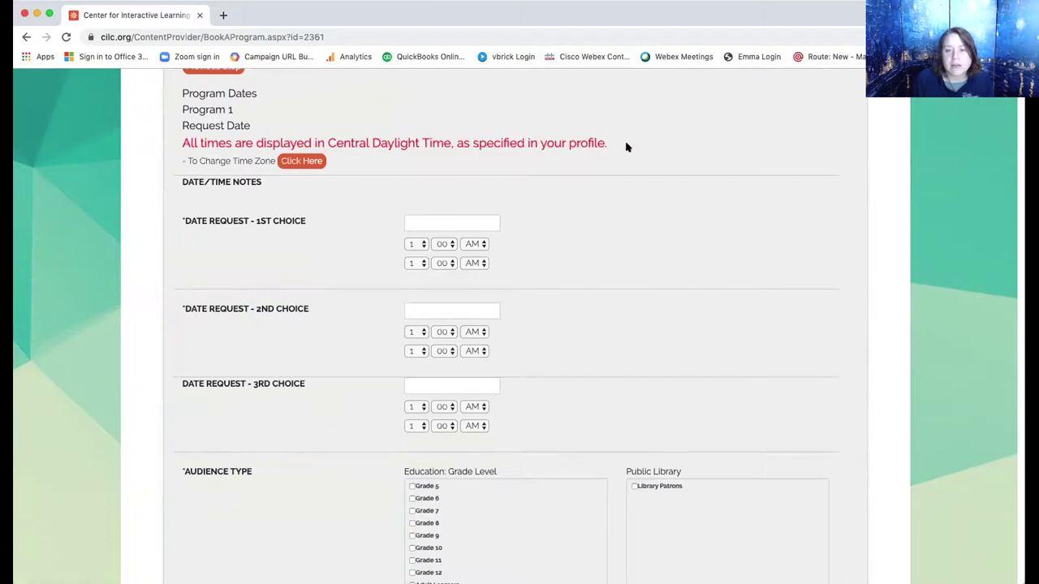
drag(625, 143, 175, 140)
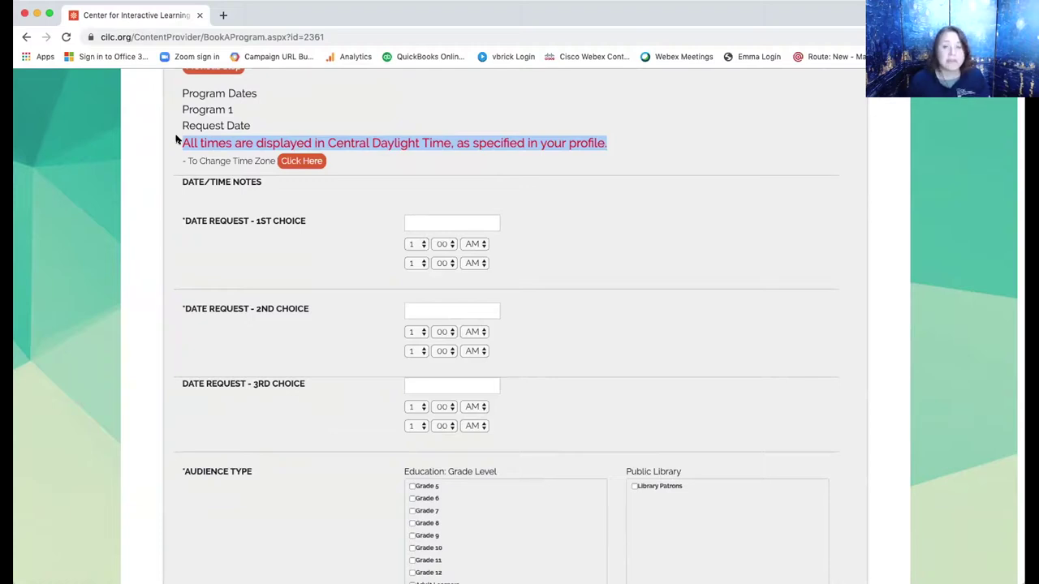
Set the first-choice date to 10/31/2019 with end hour 2.
click(452, 219)
click(476, 311)
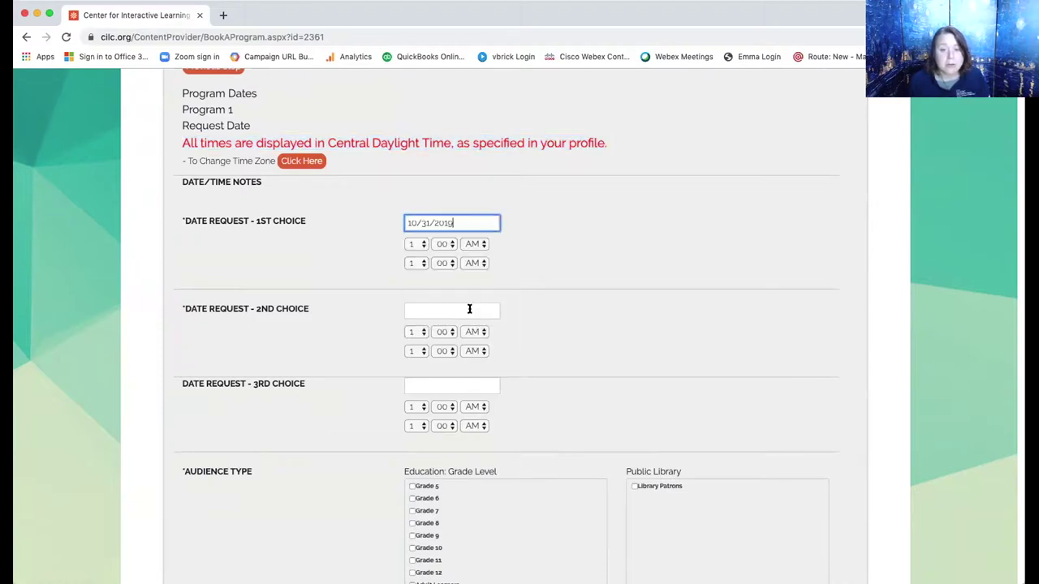
click(421, 265)
click(414, 275)
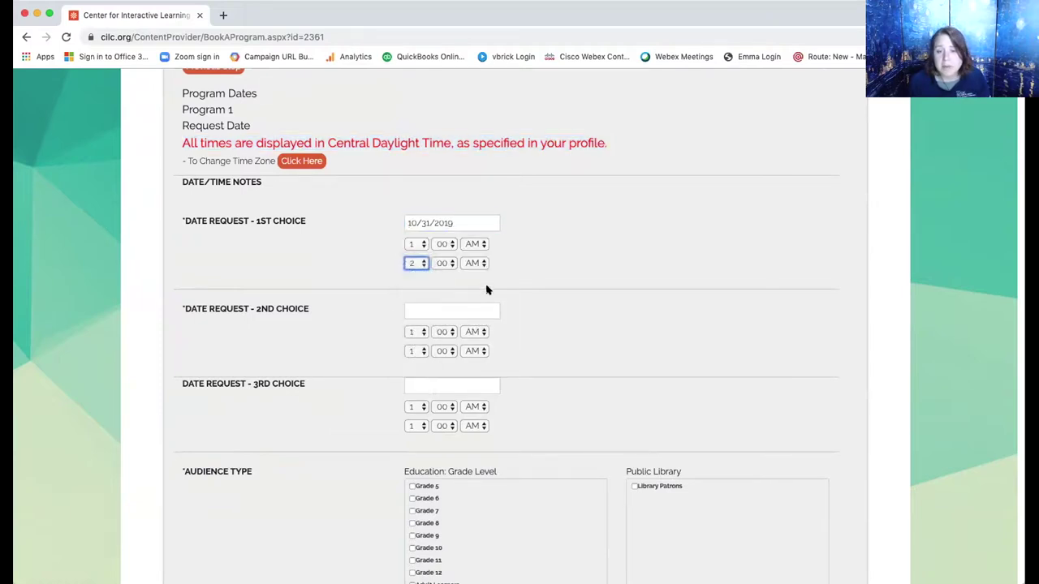
Set the second-choice date to 11/05/2019 with end hour 2.
click(451, 305)
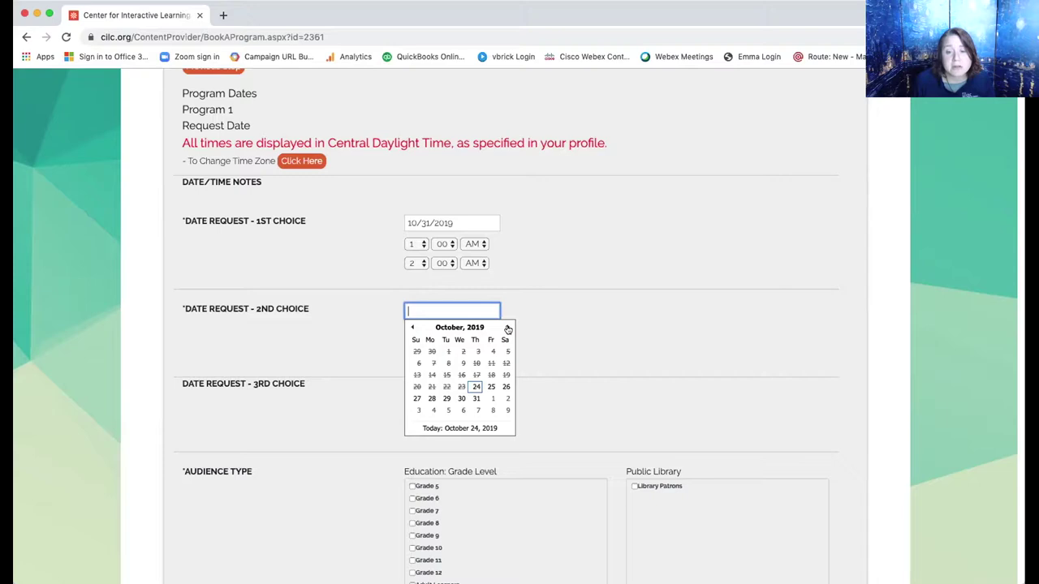
click(508, 328)
click(445, 364)
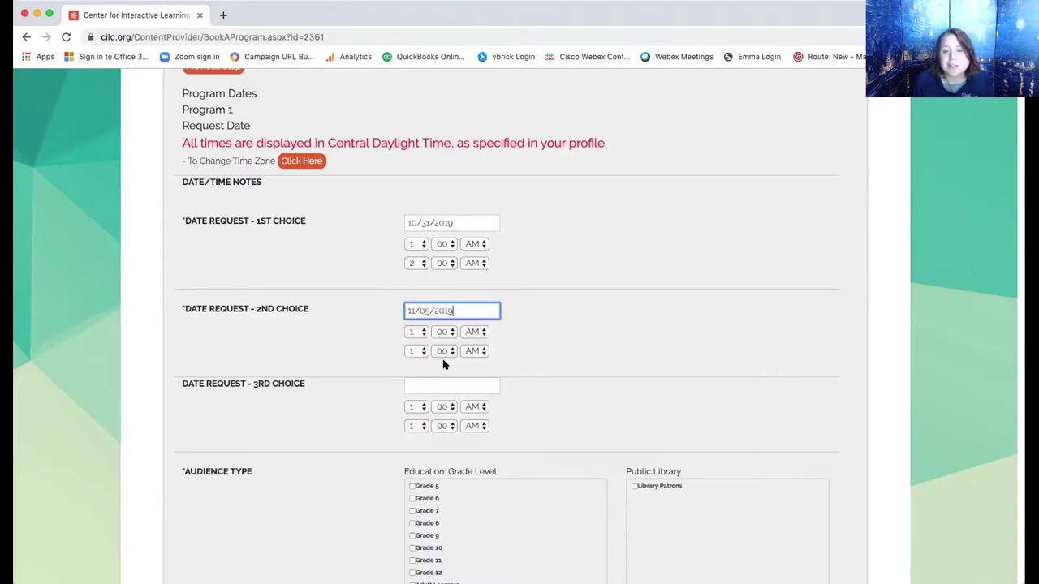
click(416, 351)
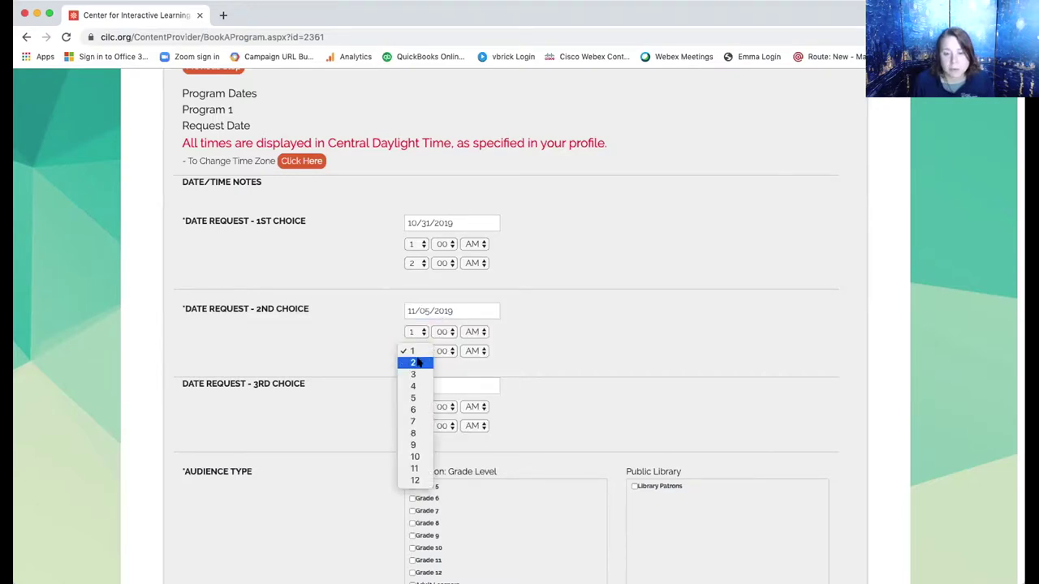
click(415, 363)
click(598, 313)
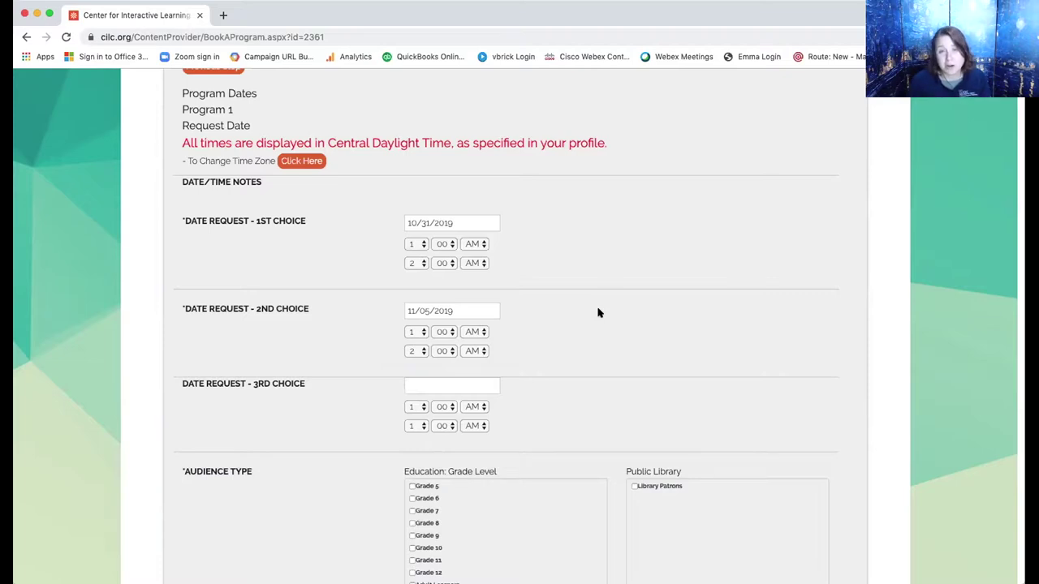
scroll(599, 313, down, 5)
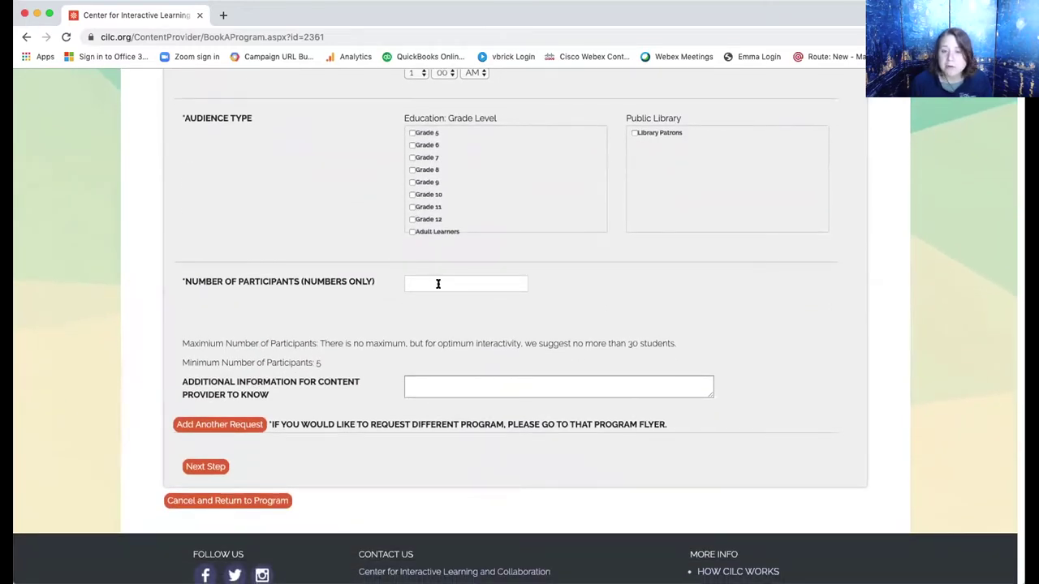
Check Grade 11, enter 30 participants, and note this kicks off a WWI unit.
click(437, 283)
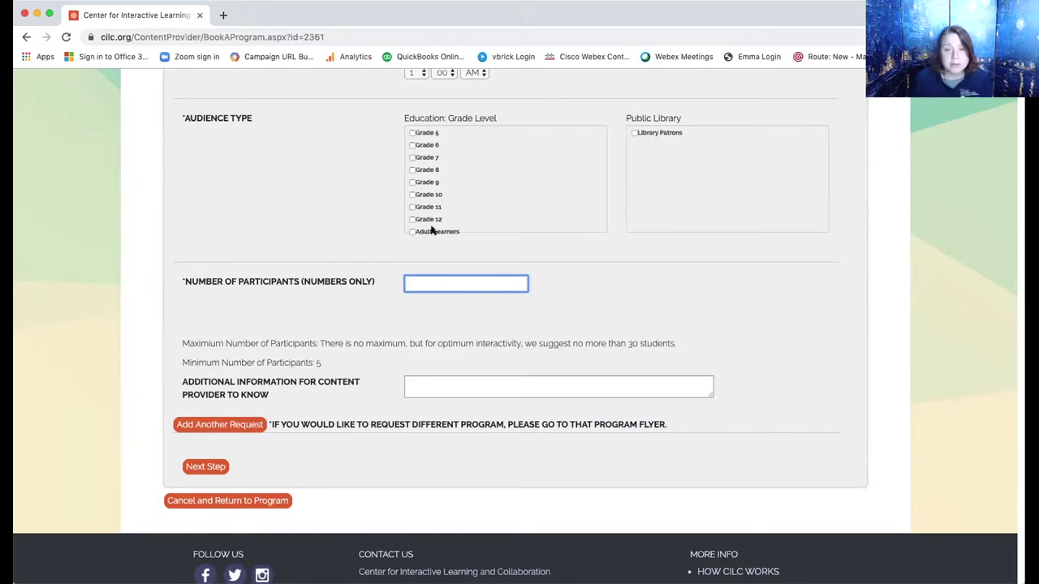
click(412, 207)
click(445, 281)
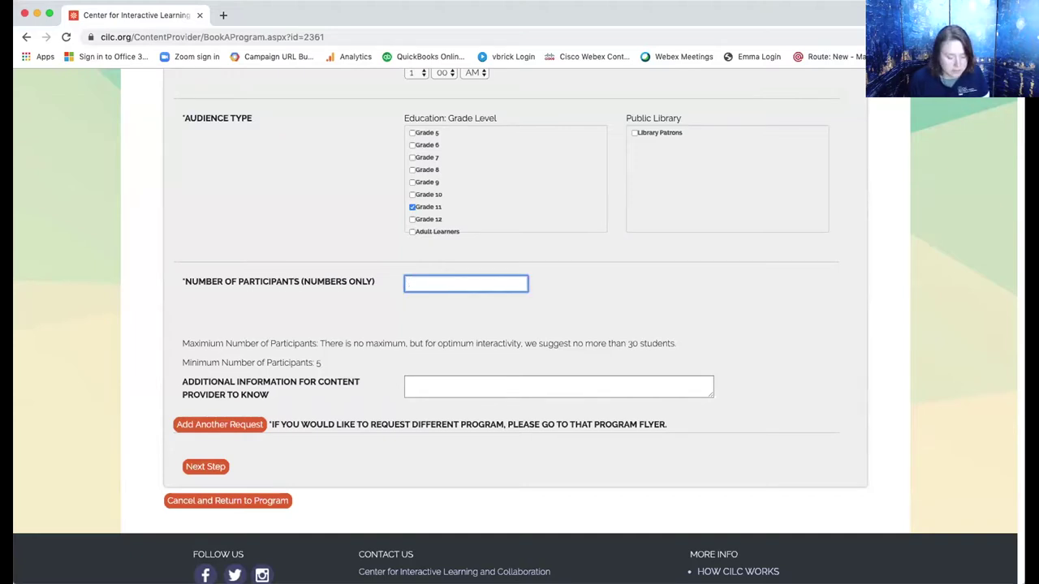
text(30)
click(440, 382)
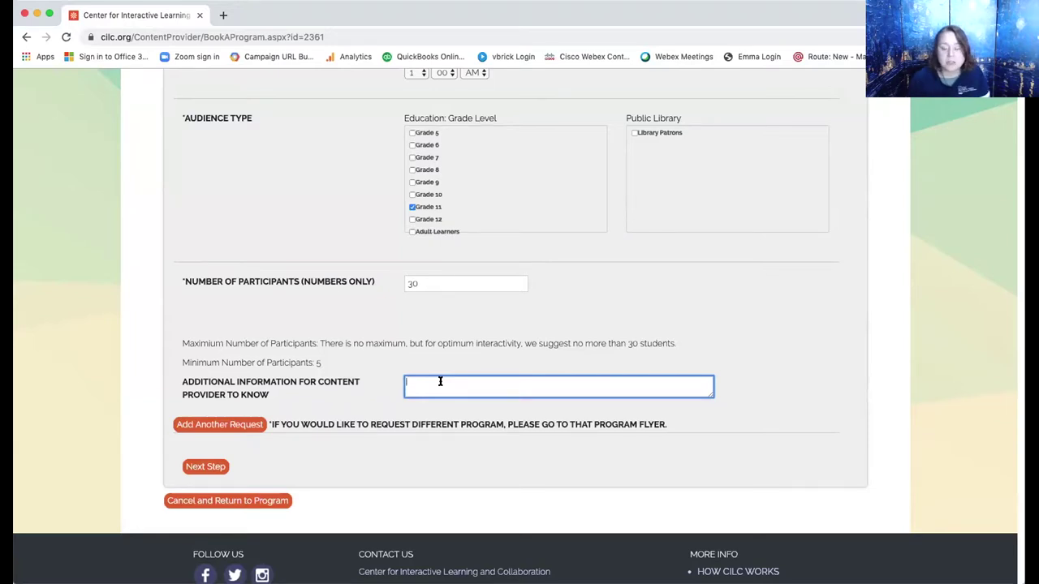
text(We are usi)
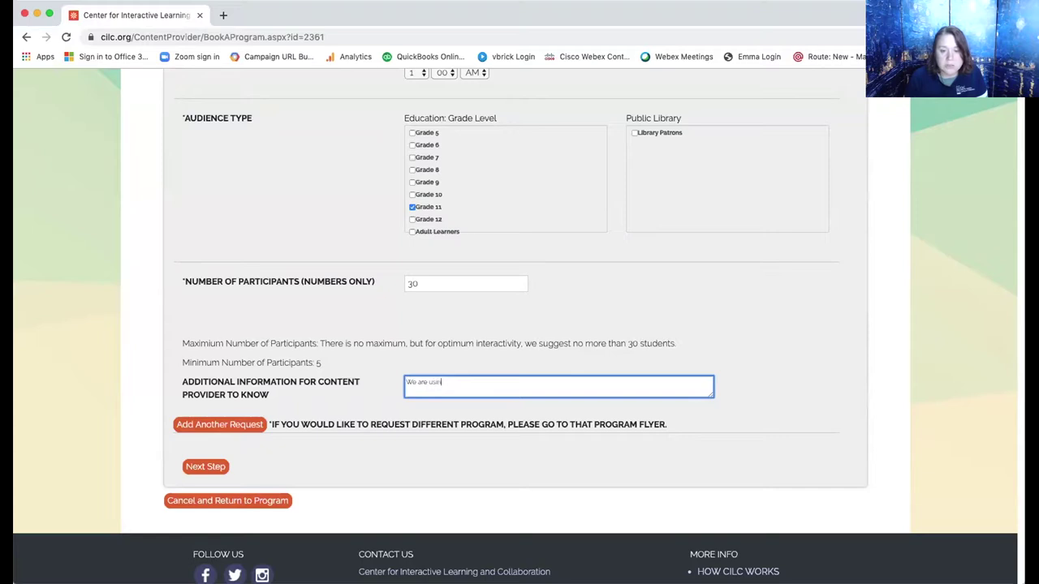
text(ng this i)
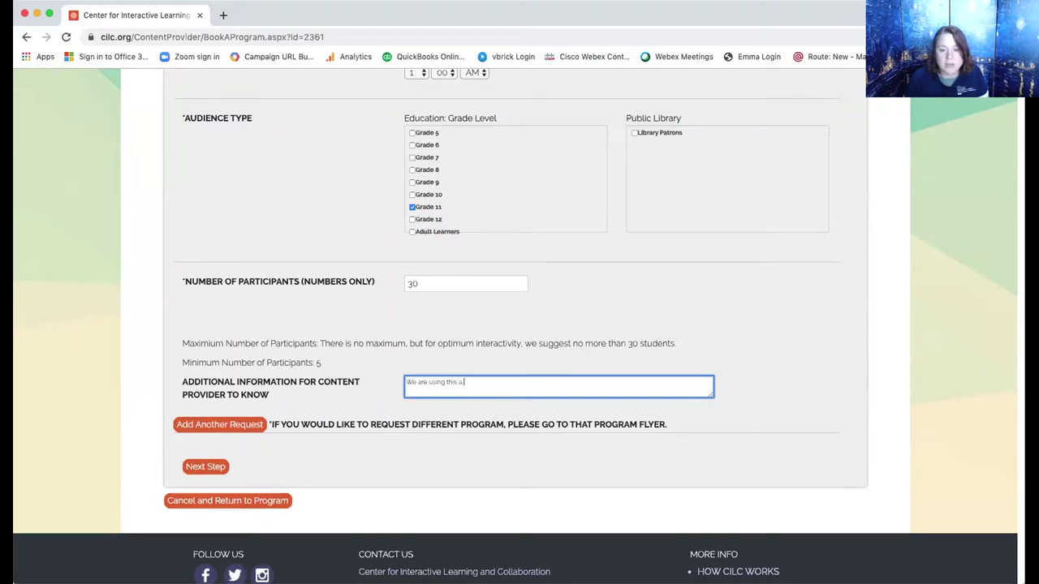
text(s kickoff)
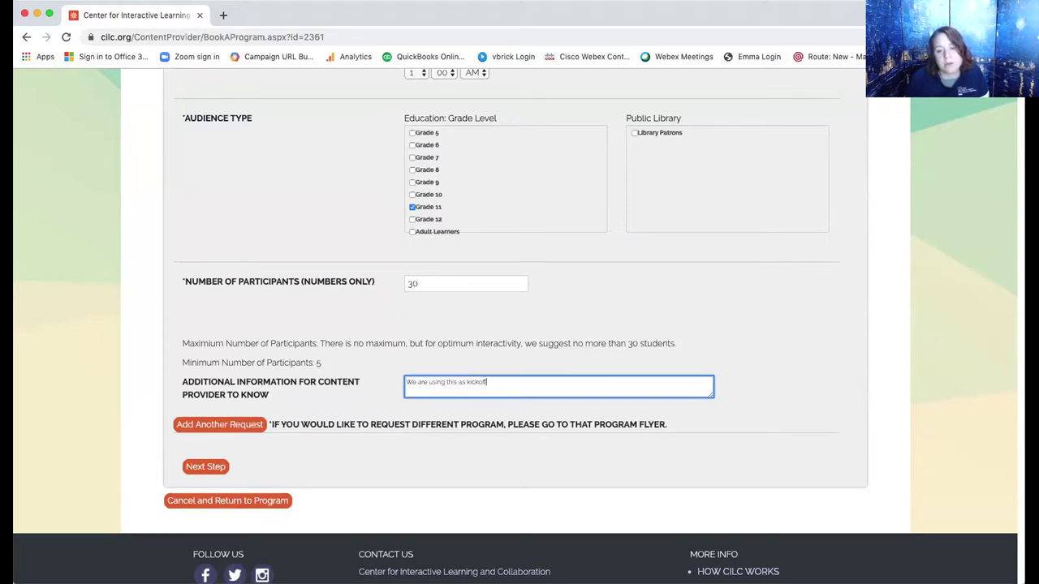
text( to our unit on )
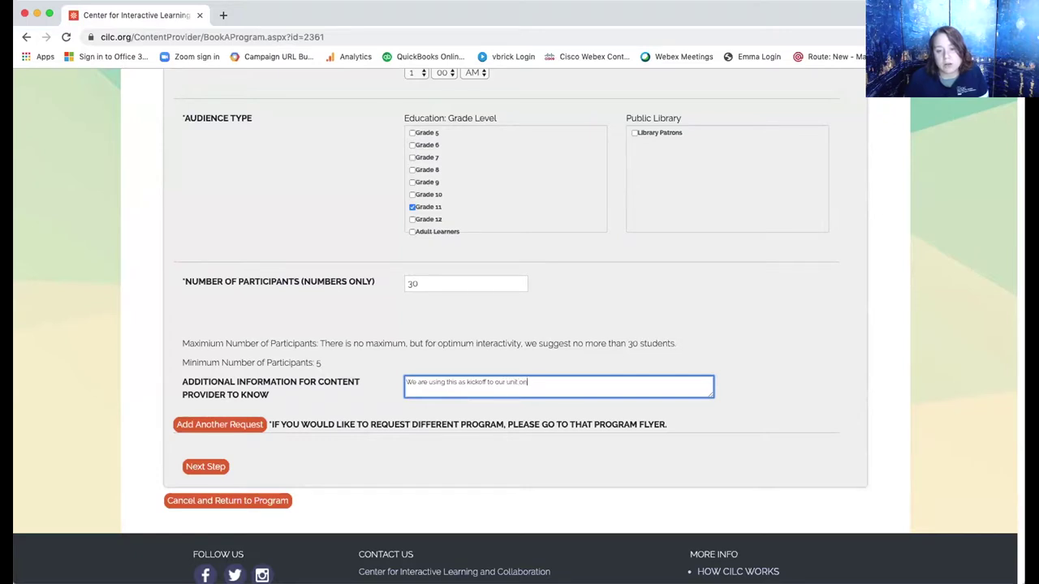
text(WWI.)
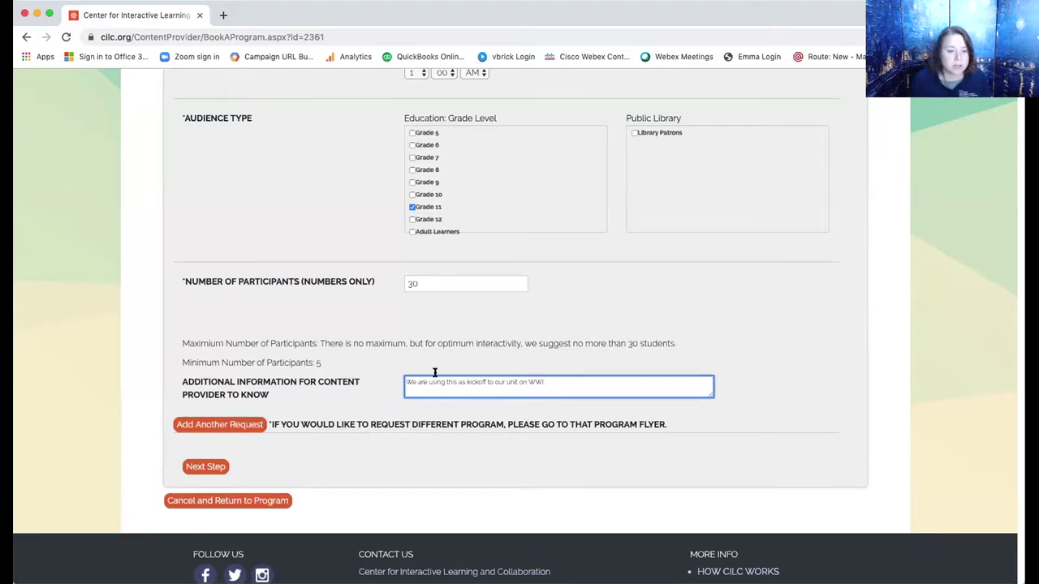
Advance to the Step 4 delivery-mode page and submit the booking request.
click(201, 469)
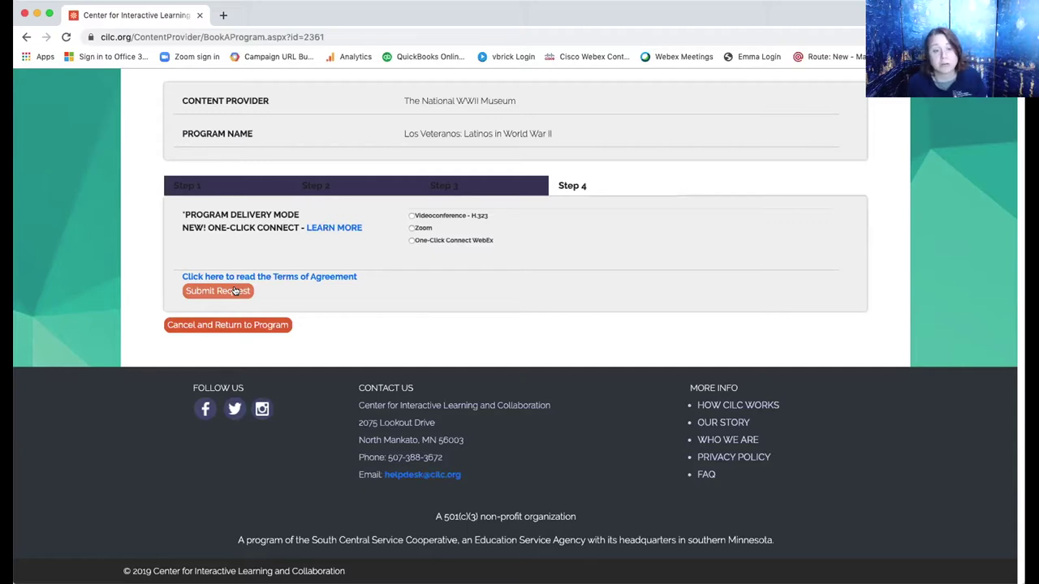
click(235, 291)
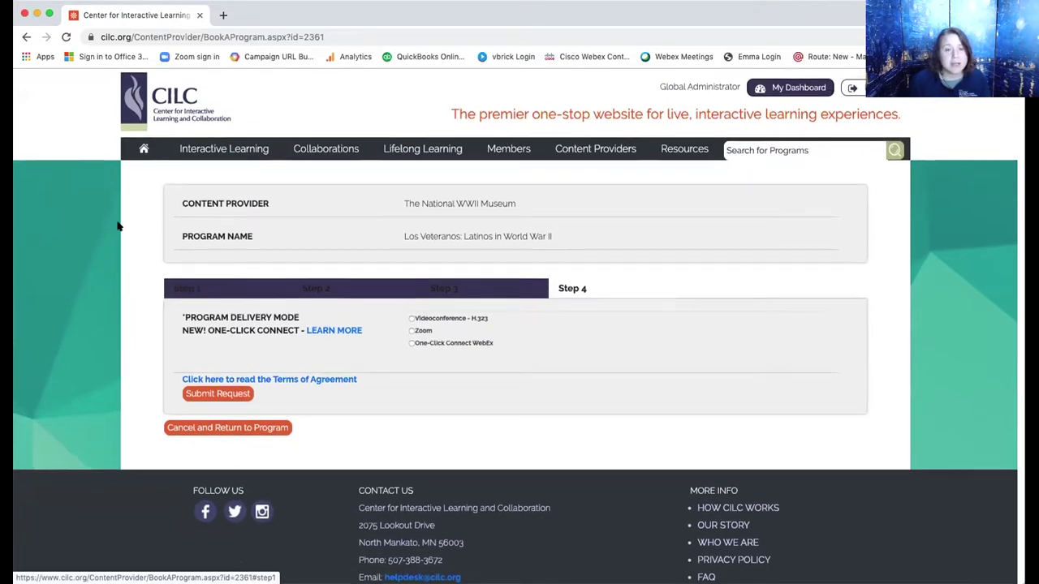
Go to Find Programs and scroll the Content Provider list down to COSI Columbus.
click(224, 148)
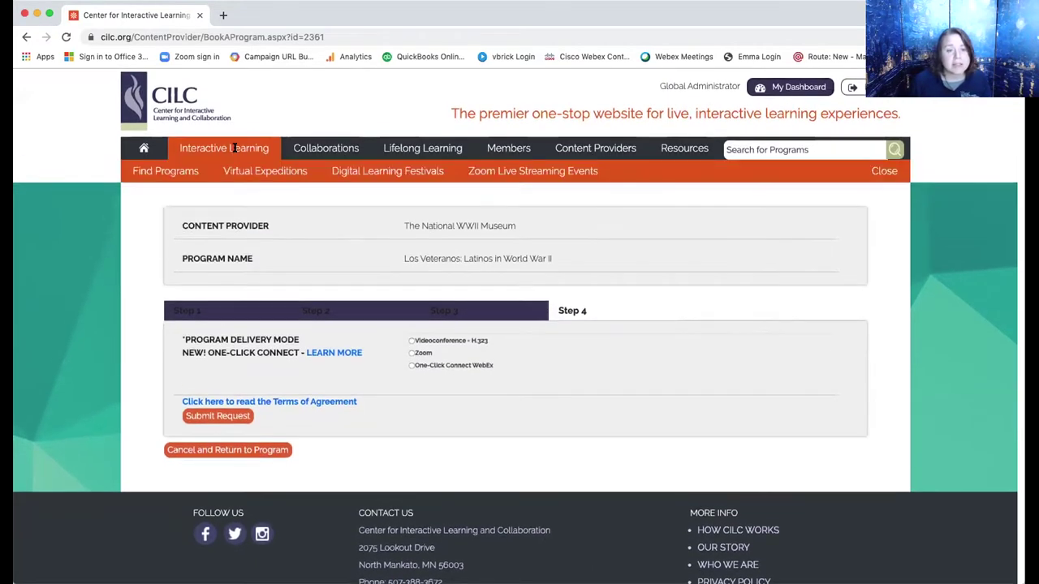
click(174, 170)
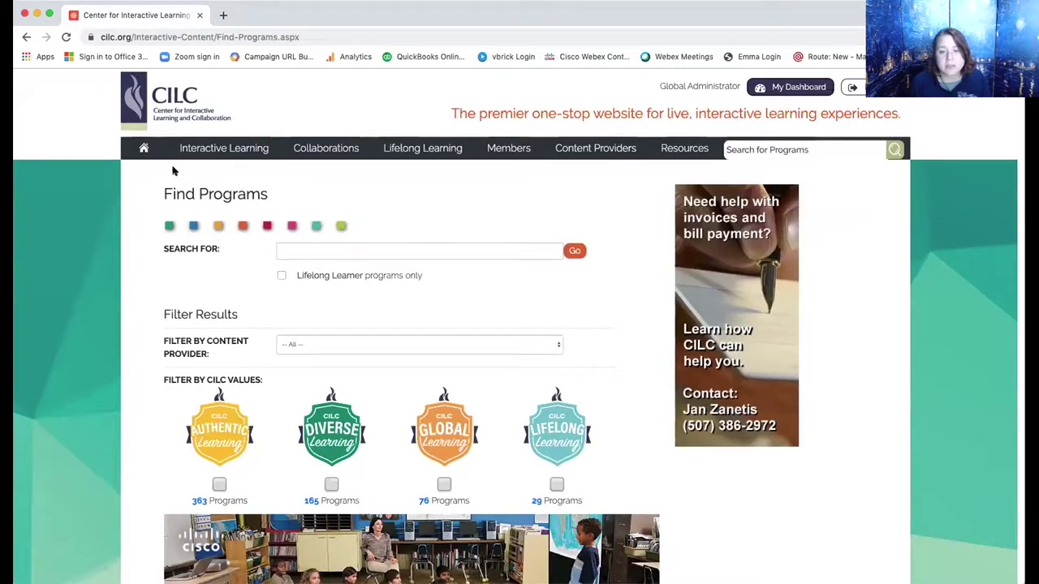
click(428, 246)
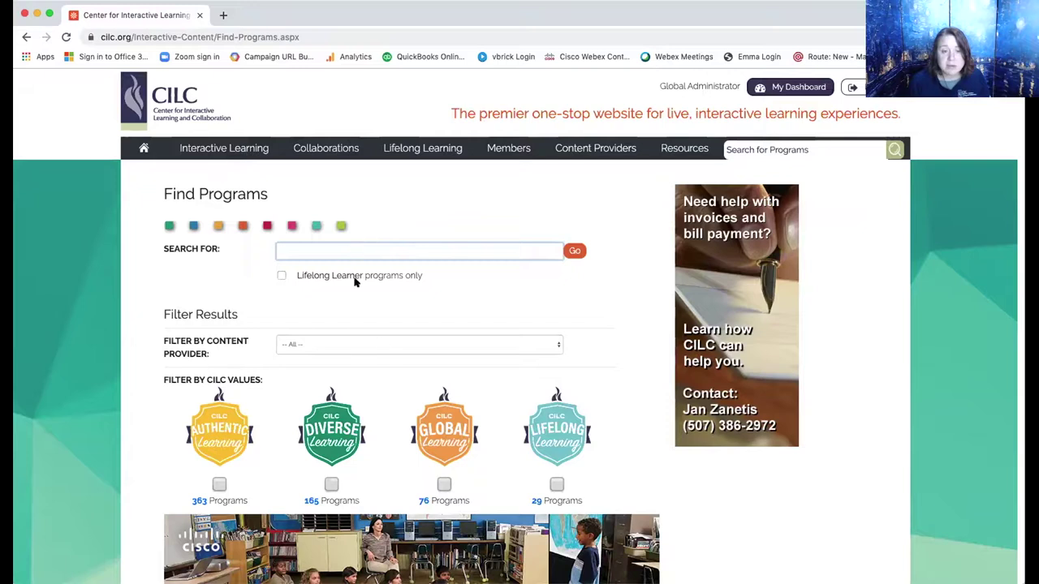
click(385, 345)
scroll(373, 462, down, 3)
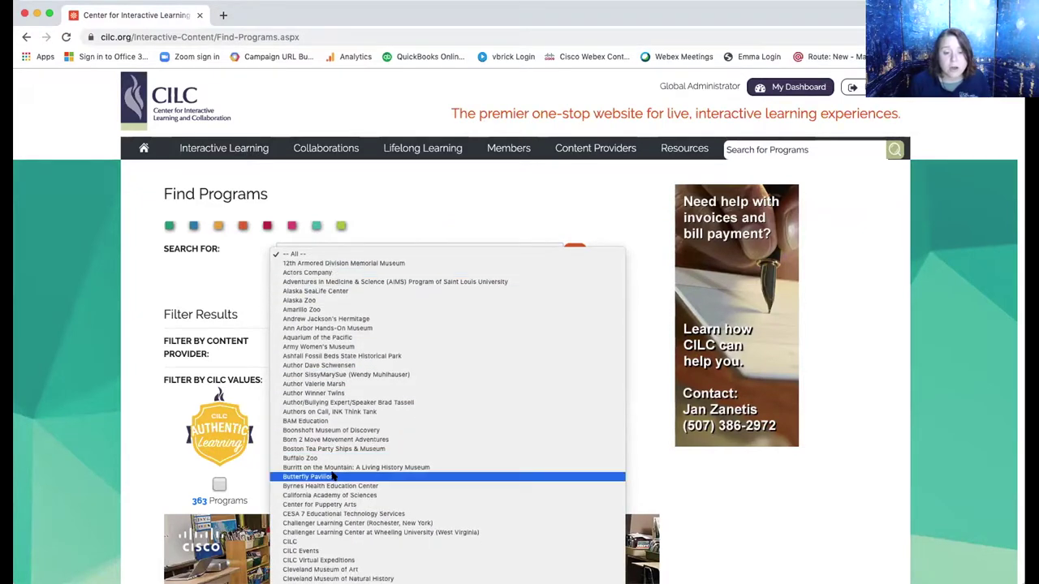
scroll(333, 478, down, 3)
scroll(333, 477, down, 1)
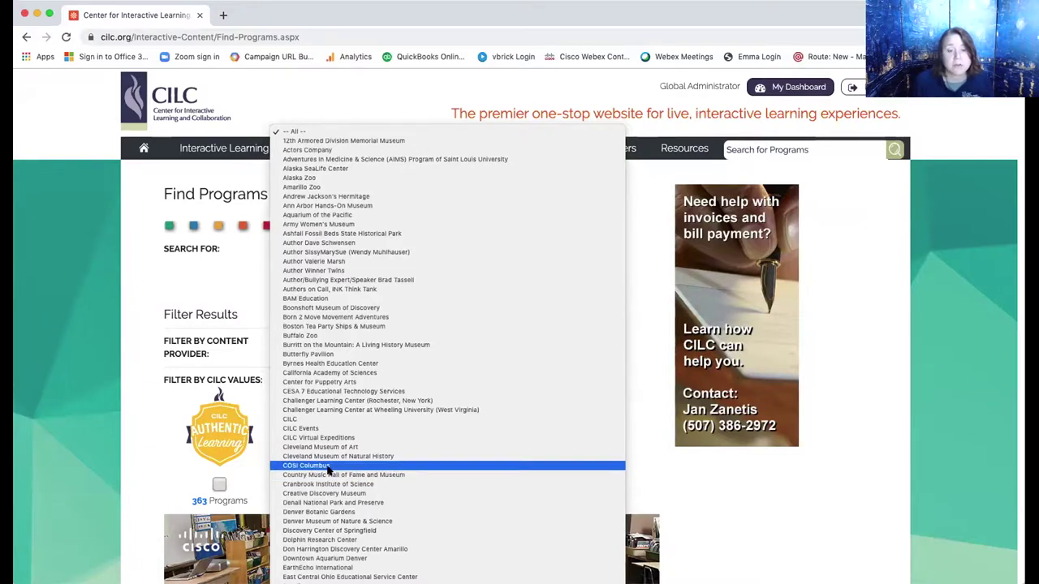
Filter programs to COSI Columbus and browse results like Gadget Works and Surgical Suite.
click(329, 466)
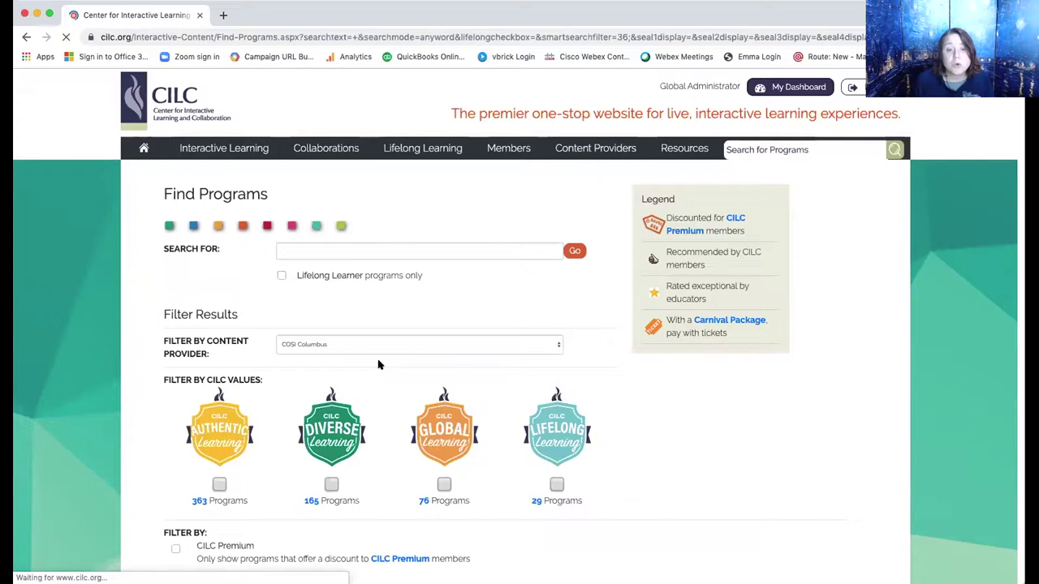
scroll(414, 344, down, 2)
scroll(412, 344, down, 7)
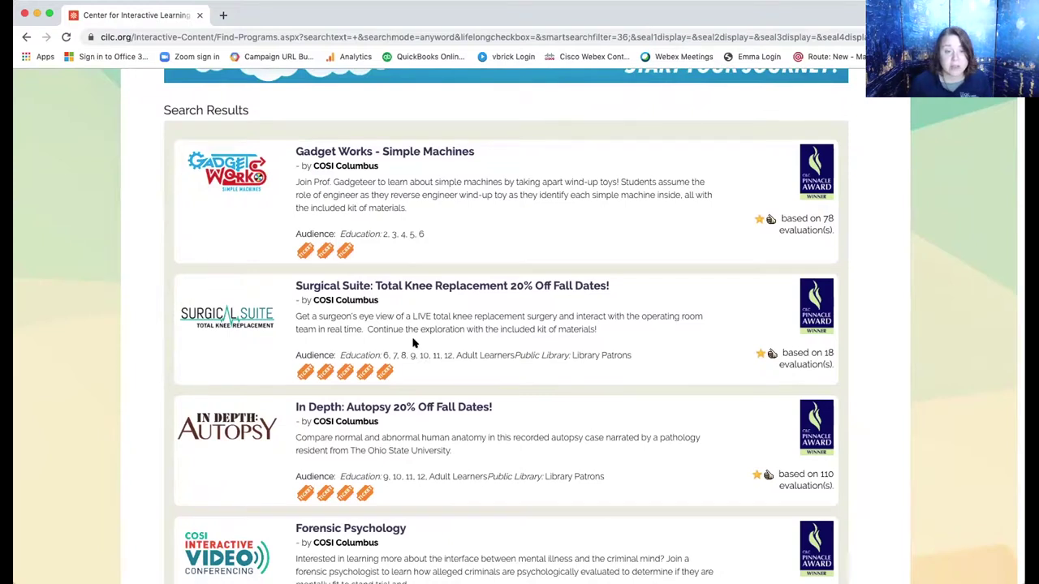
scroll(412, 343, down, 3)
scroll(413, 343, up, 1)
scroll(412, 343, down, 2)
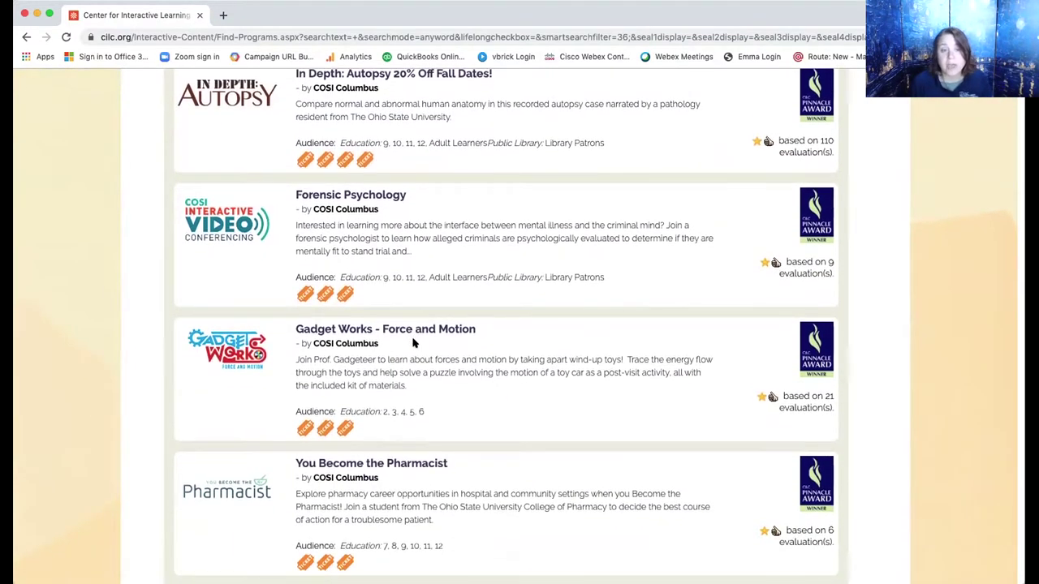
scroll(413, 343, up, 10)
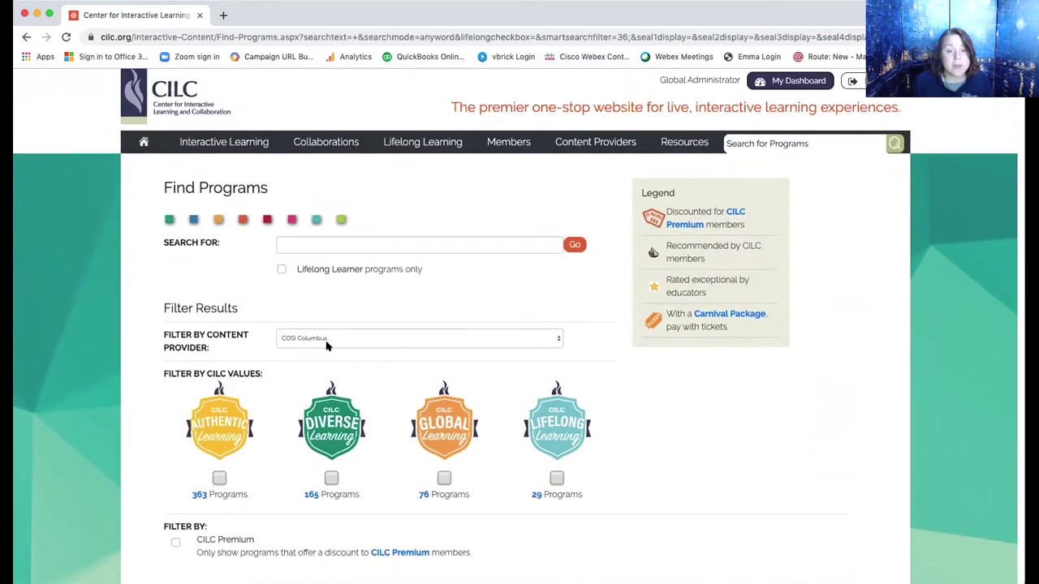
scroll(330, 393, down, 1)
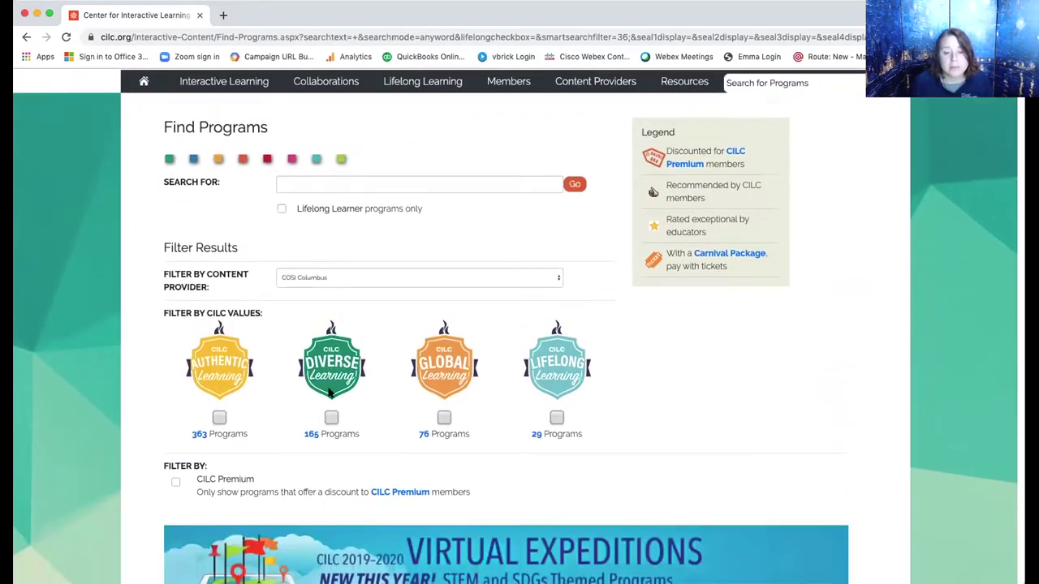
scroll(330, 393, down, 2)
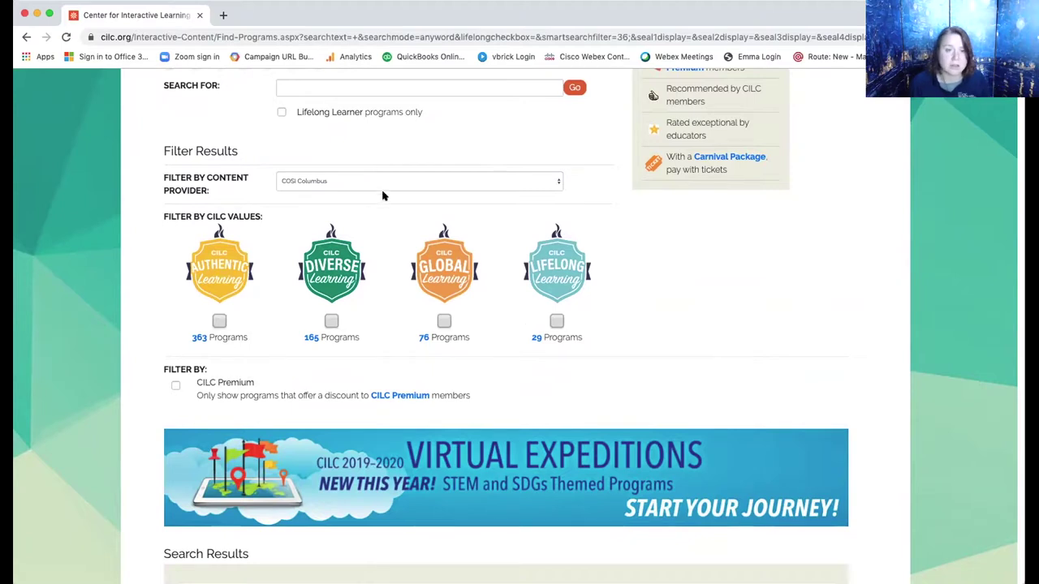
Reopen the Content Provider list and scroll back up to -- All --.
click(344, 181)
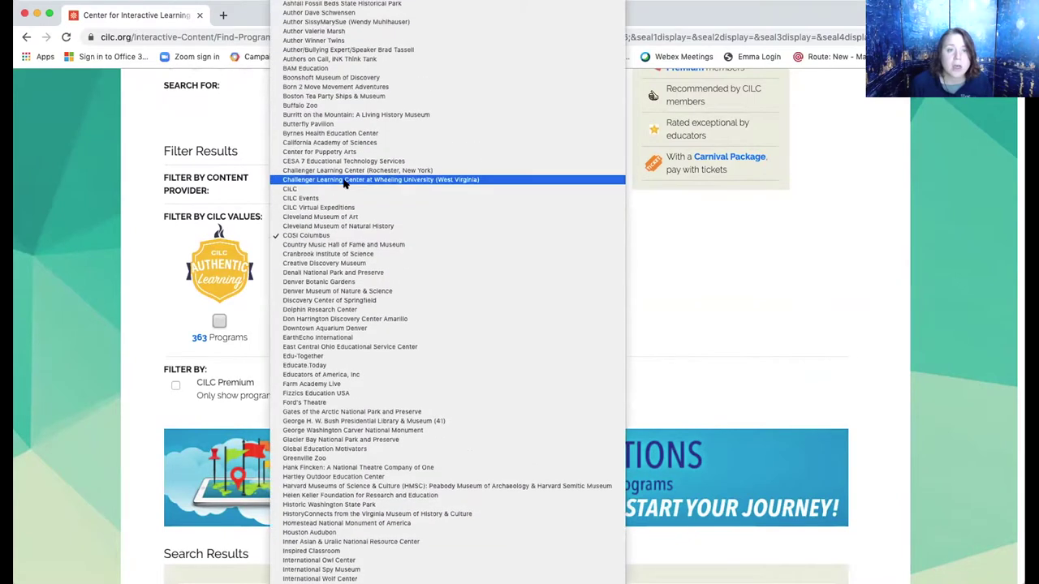
scroll(328, 16, up, 2)
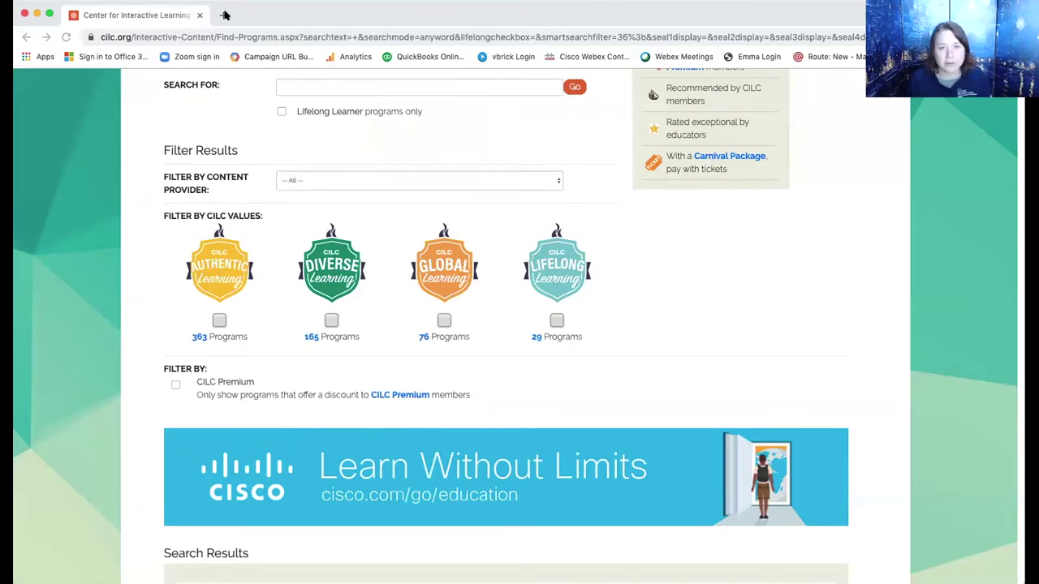
Open Christopher Columbus: The Shame in the Glory, start booking, and enter the recipient's name.
scroll(353, 177, up, 3)
scroll(315, 392, down, 7)
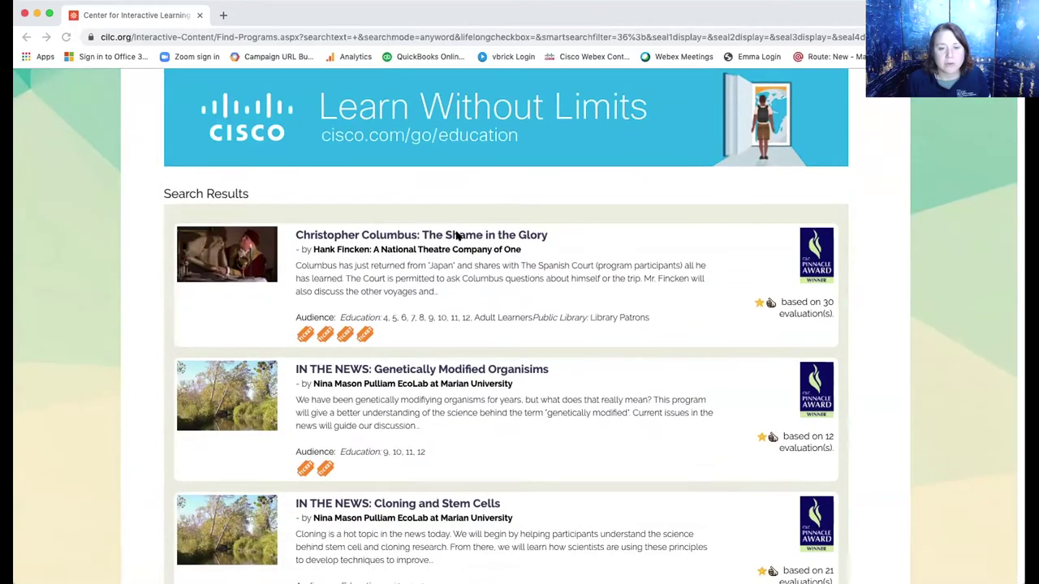
click(457, 234)
click(718, 387)
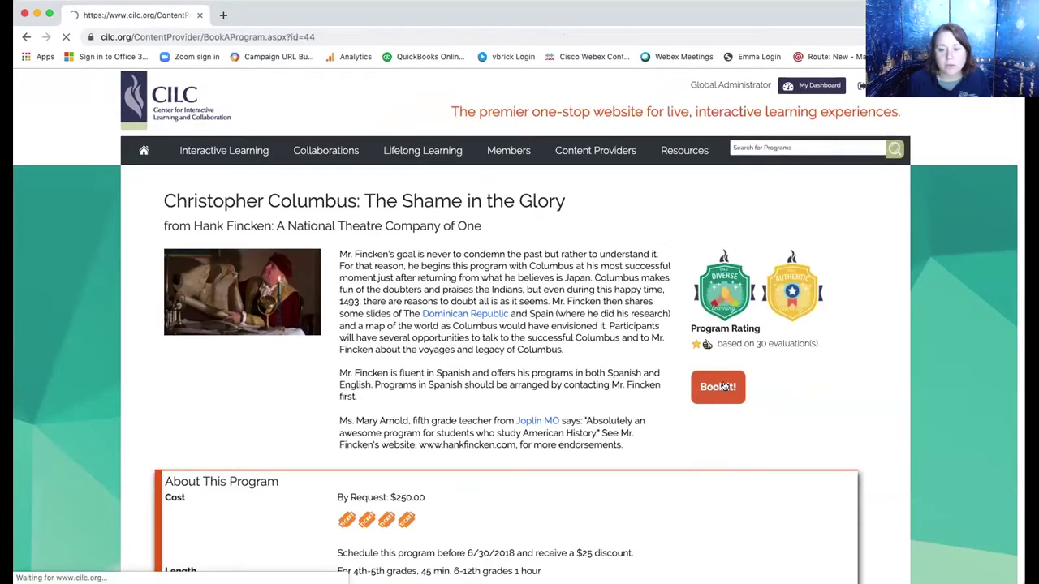
scroll(445, 375, down, 1)
click(444, 374)
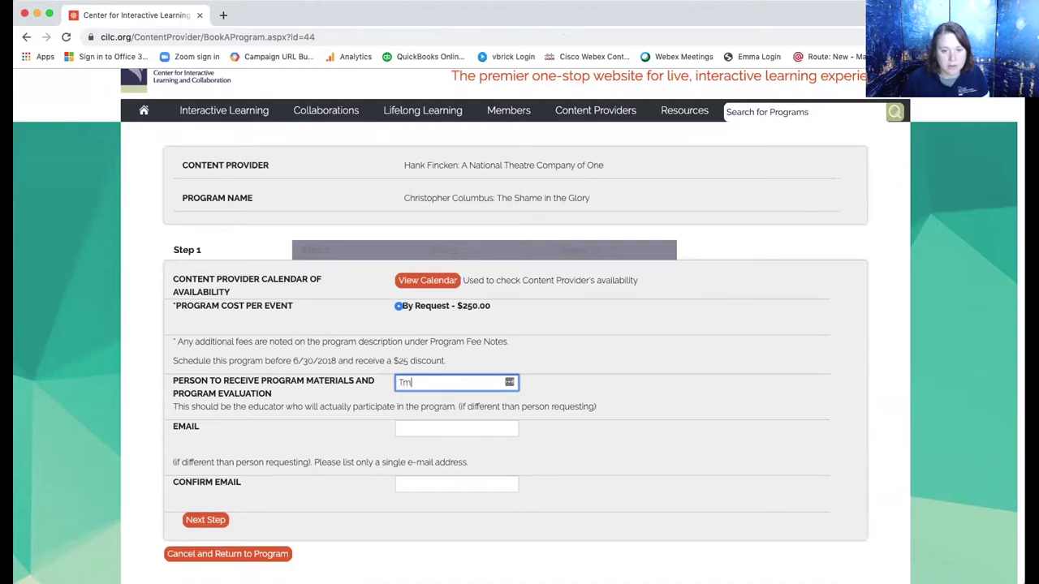
Enter and confirm the recipient's e-mail, then request as an individual member.
key(Tab)
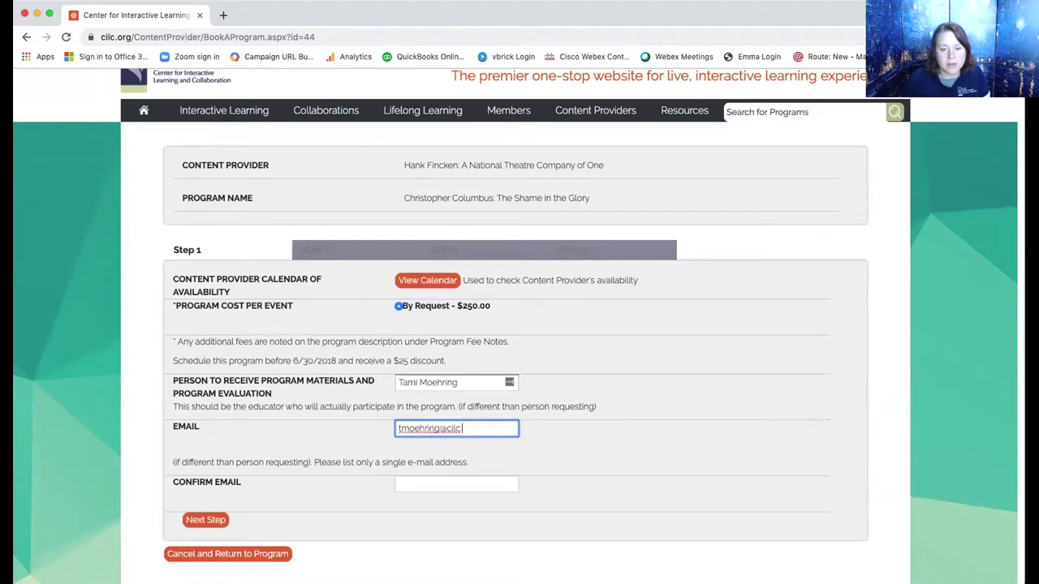
key(Tab)
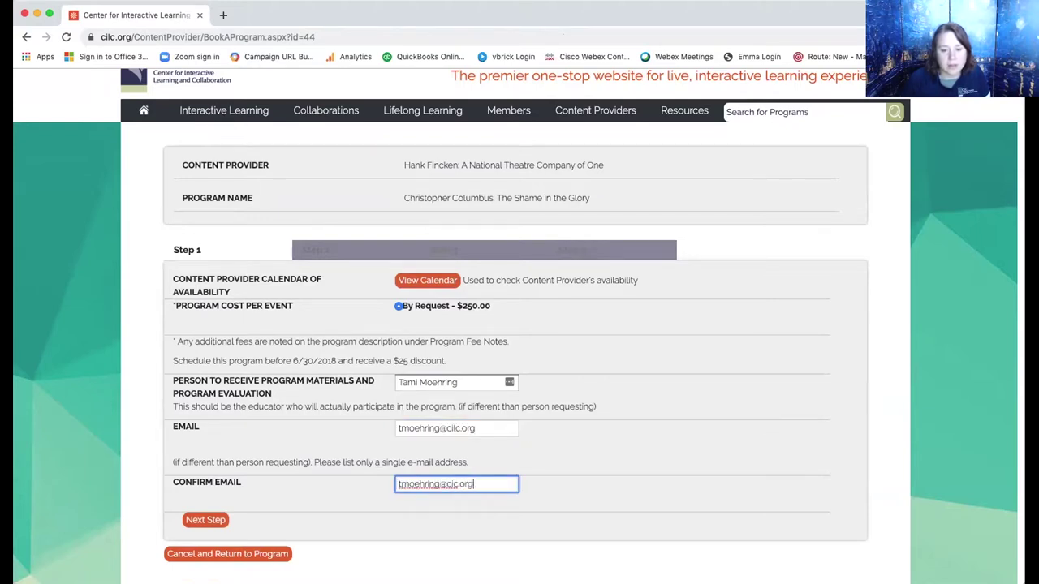
click(206, 520)
click(185, 307)
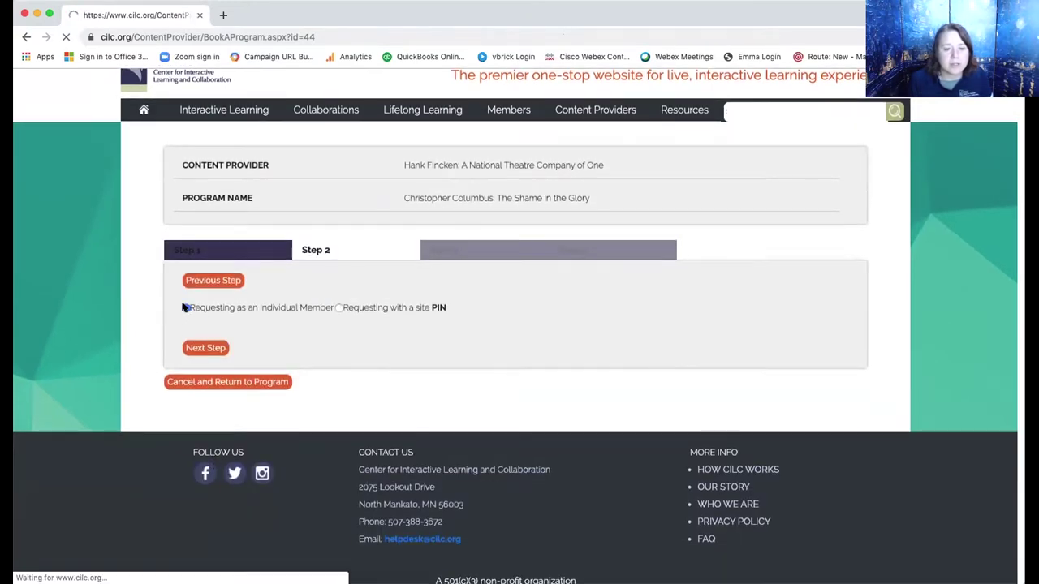
scroll(411, 524, down, 5)
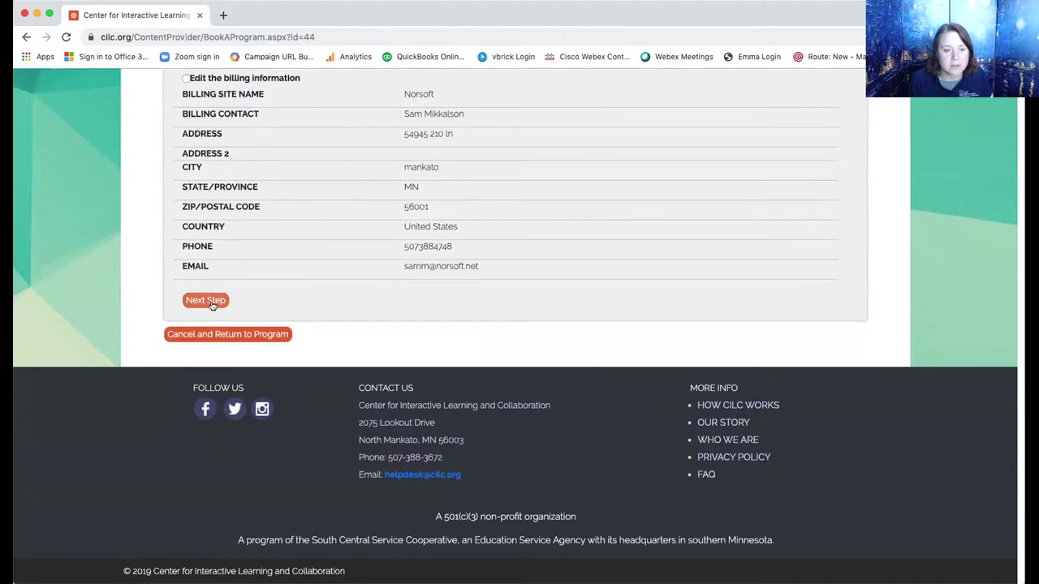
Set the first-choice date to 11/08/2019, 9:00–9:45 AM.
click(207, 300)
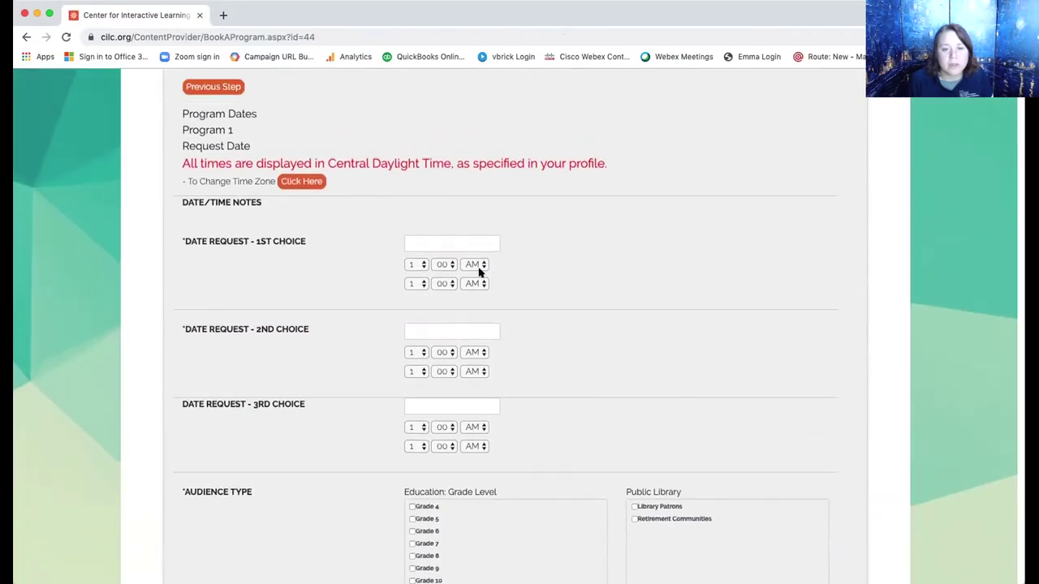
click(466, 242)
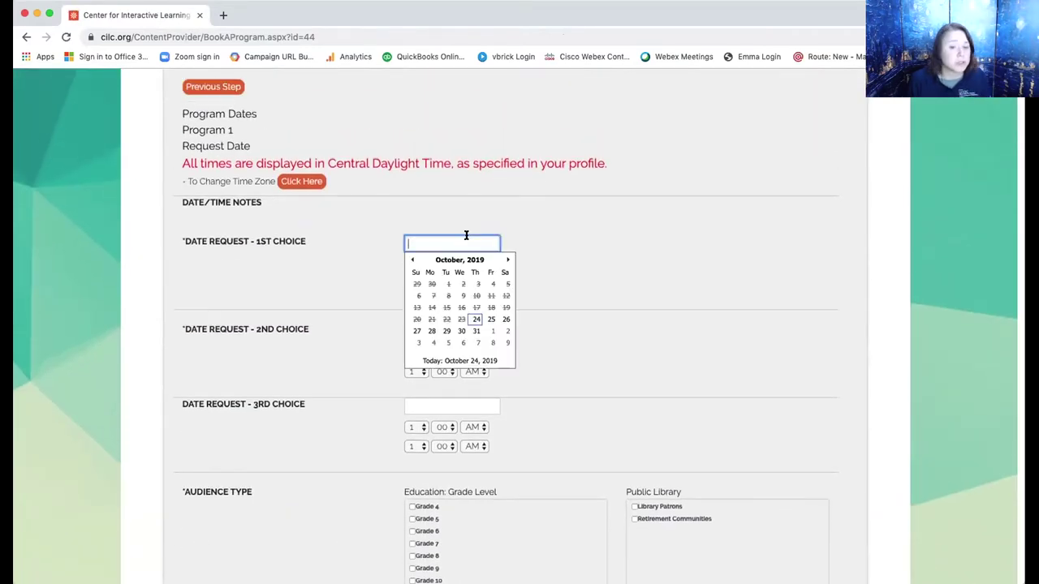
click(492, 343)
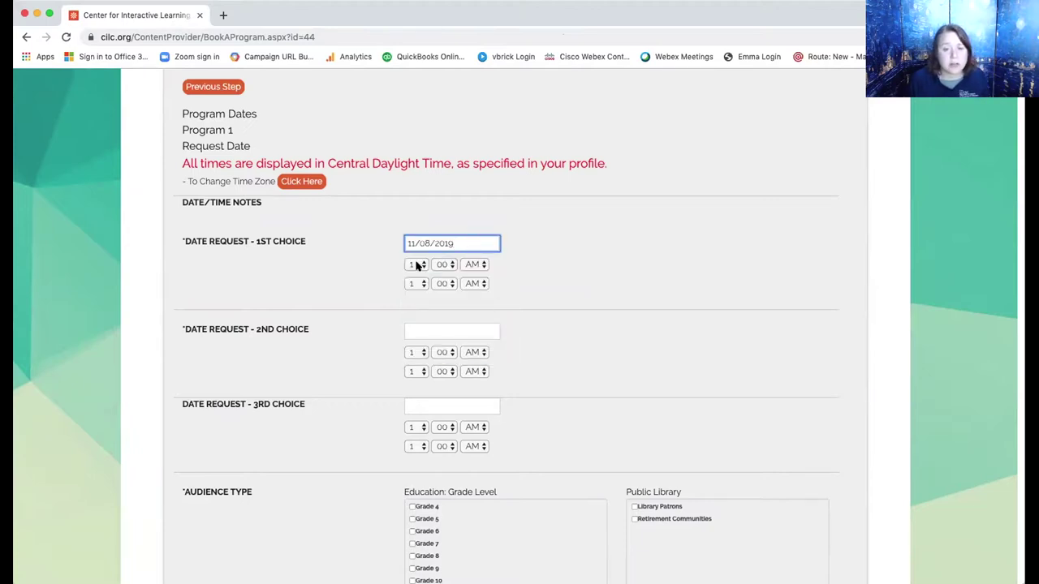
click(416, 265)
click(411, 355)
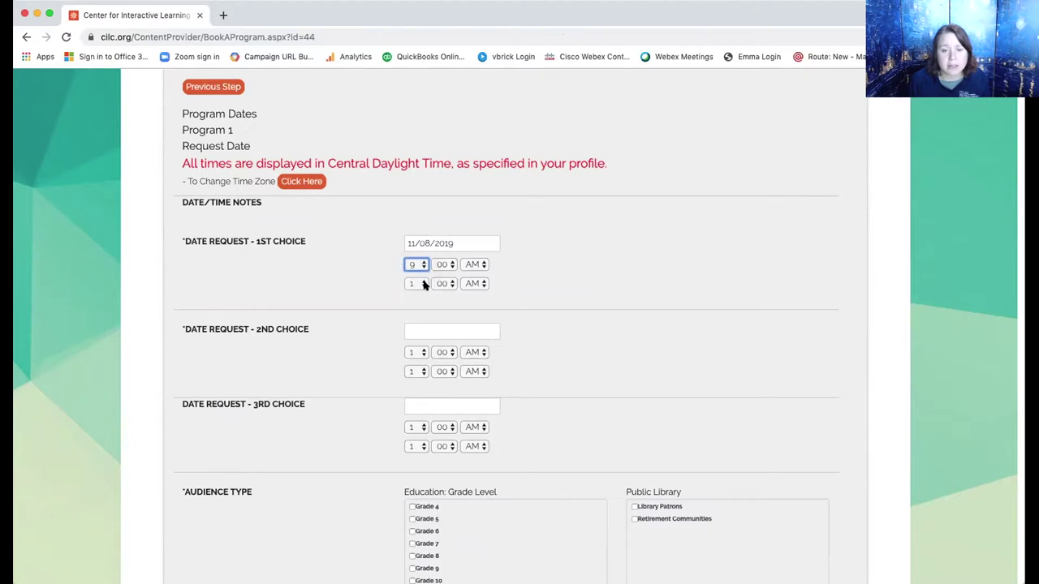
click(416, 284)
click(410, 376)
click(444, 284)
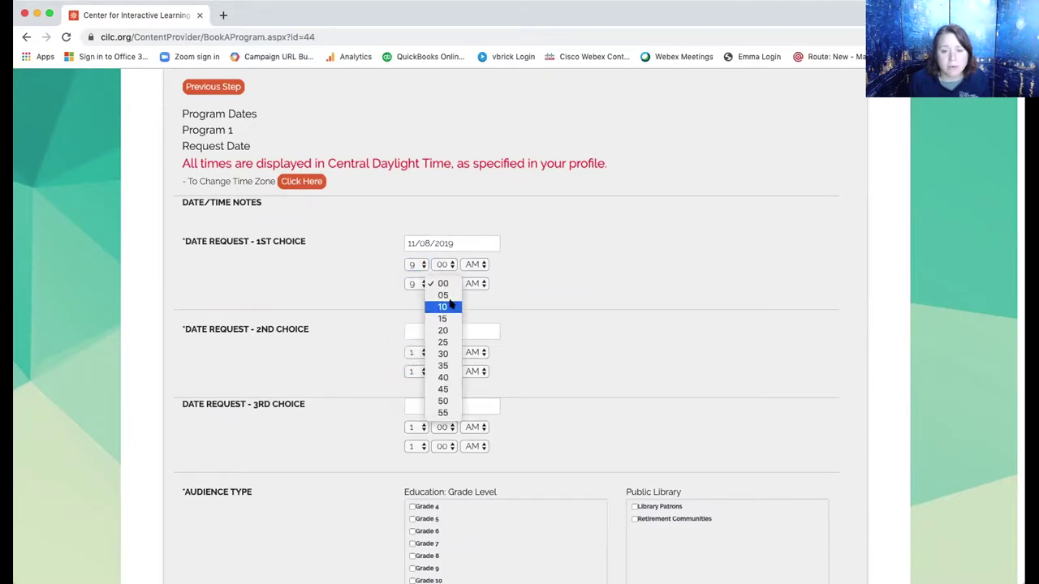
click(443, 389)
click(469, 283)
click(473, 284)
Set the second-choice date to 11/04/2019, 9:00–9:45 AM.
click(425, 328)
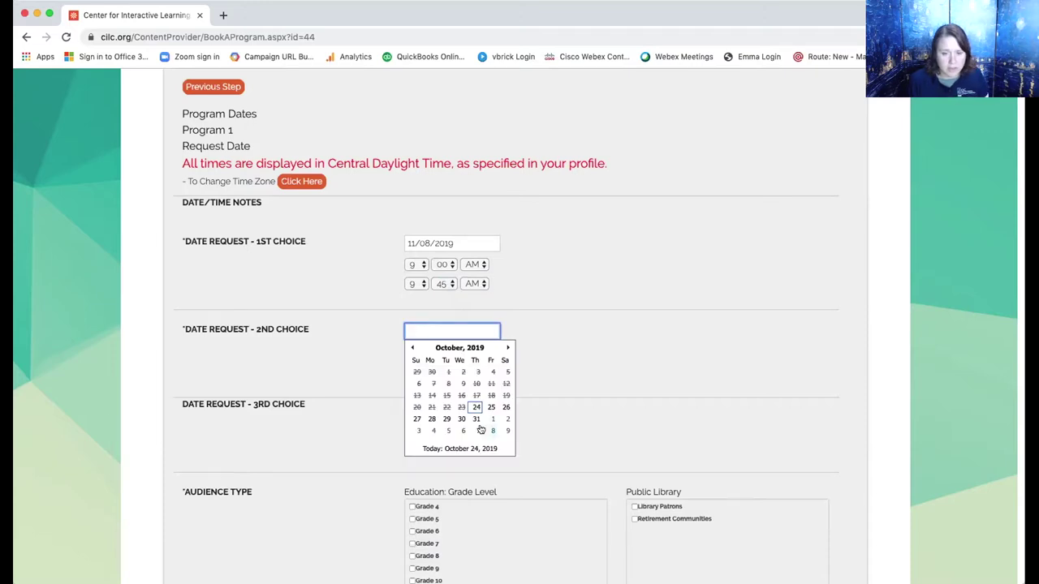
click(507, 347)
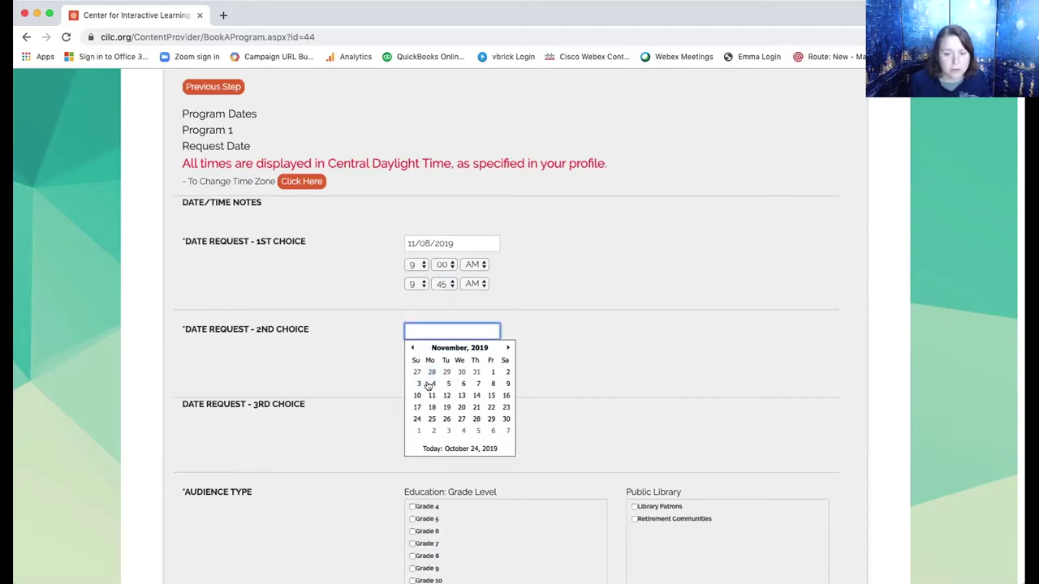
click(430, 384)
click(415, 352)
click(414, 448)
click(416, 372)
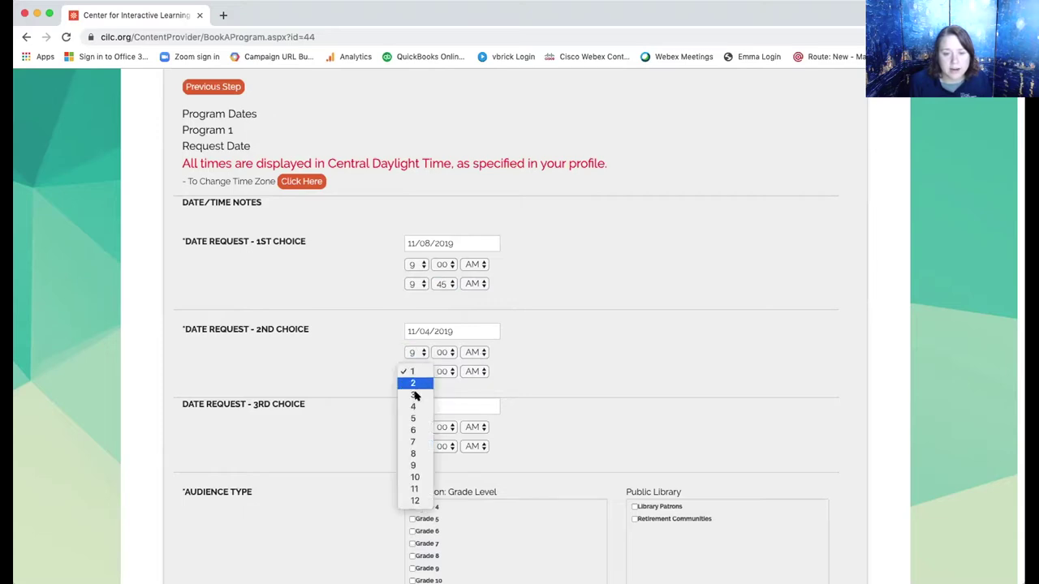
click(416, 465)
click(443, 372)
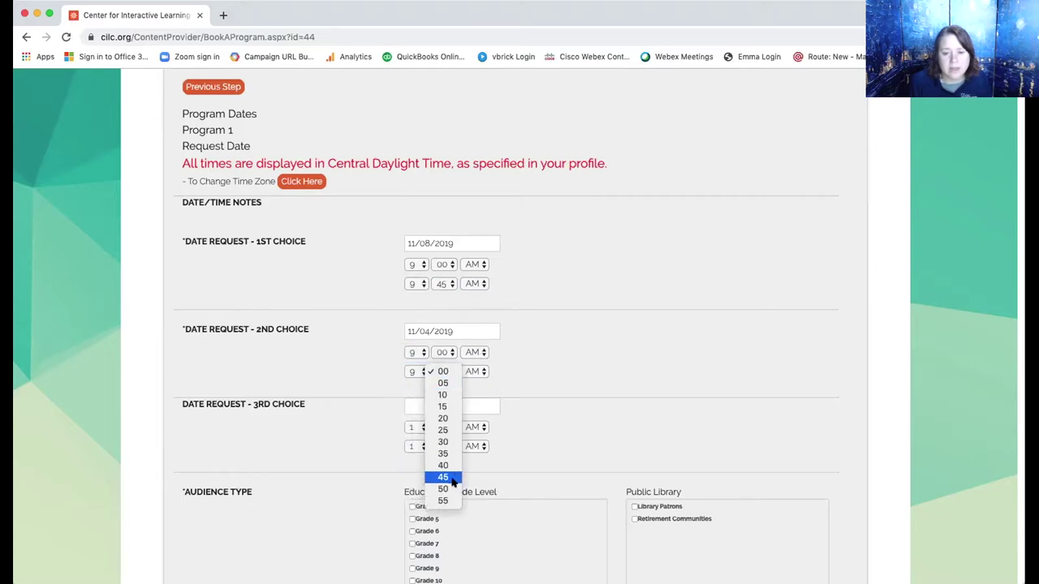
click(446, 477)
click(477, 371)
click(473, 372)
Check Grade 10 as the audience and enter 27 participants.
scroll(539, 365, down, 5)
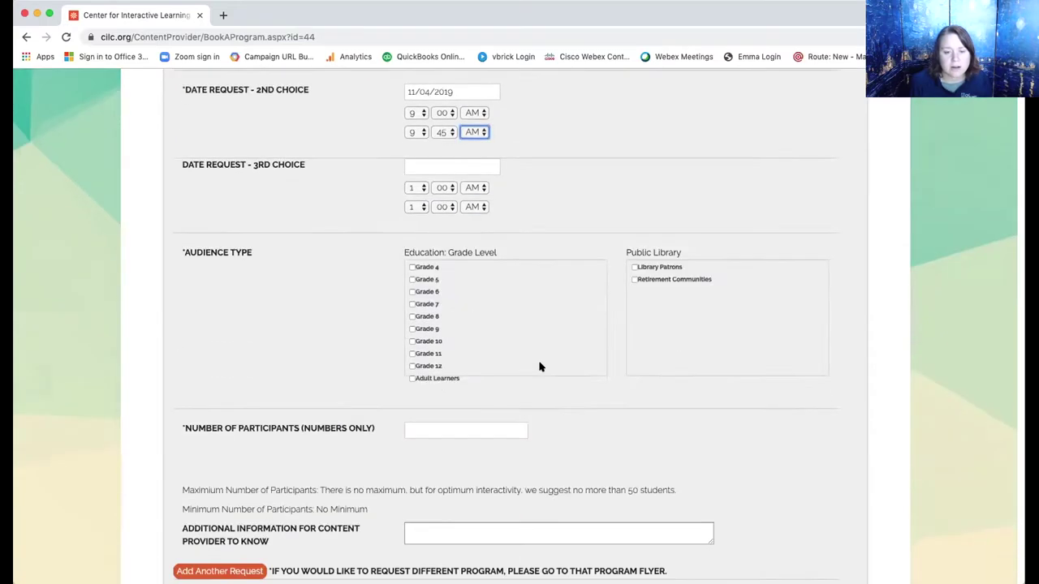
click(412, 280)
click(437, 359)
text(27)
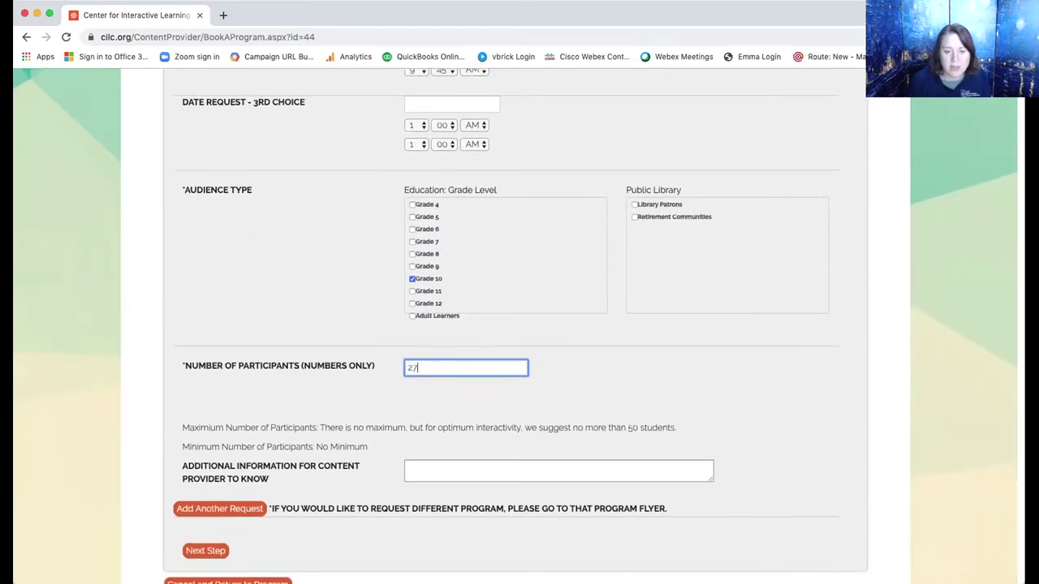
scroll(438, 359, down, 3)
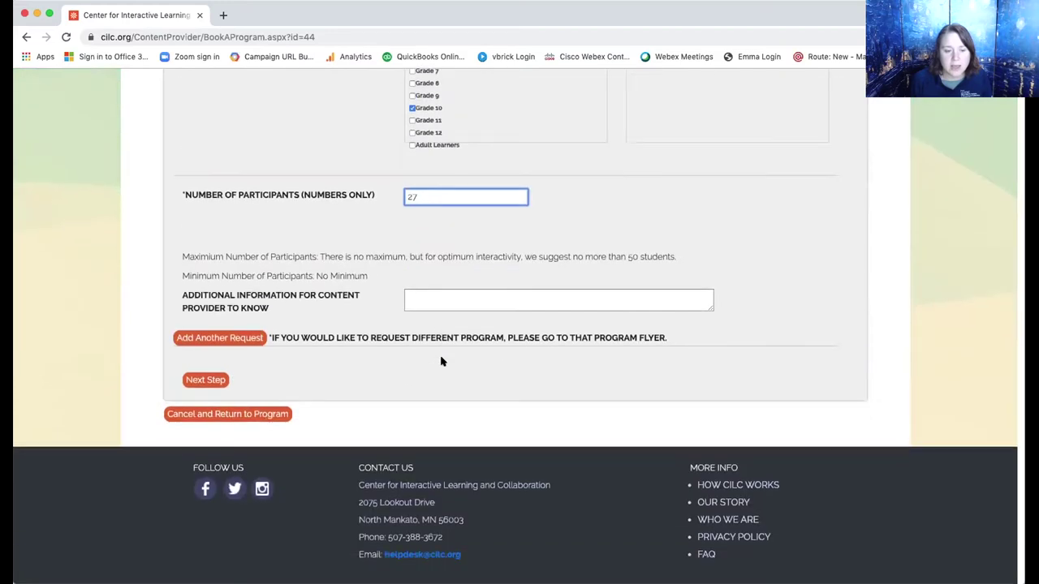
click(216, 338)
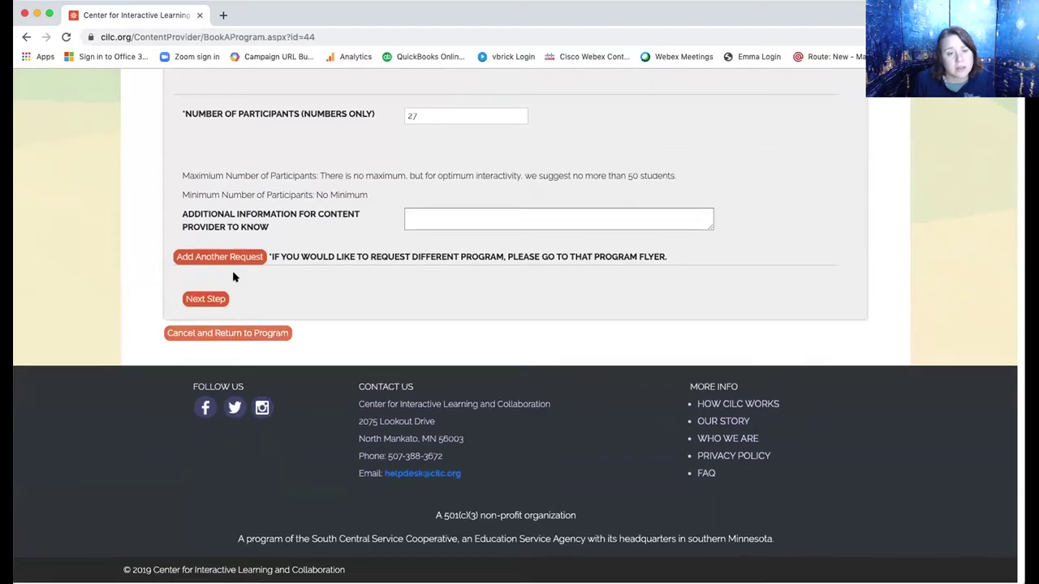
click(234, 257)
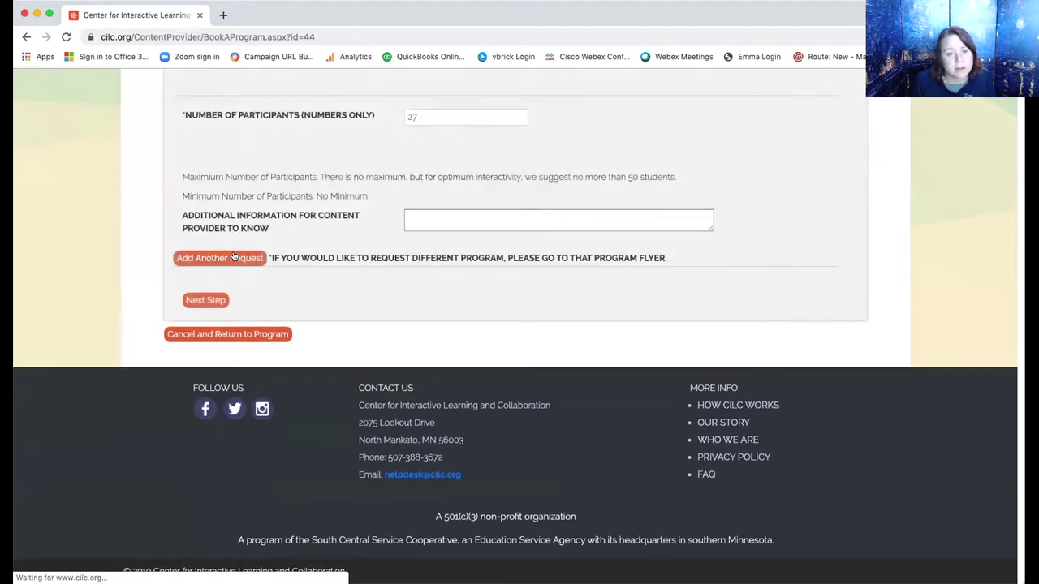
scroll(234, 256, down, 3)
scroll(234, 256, down, 5)
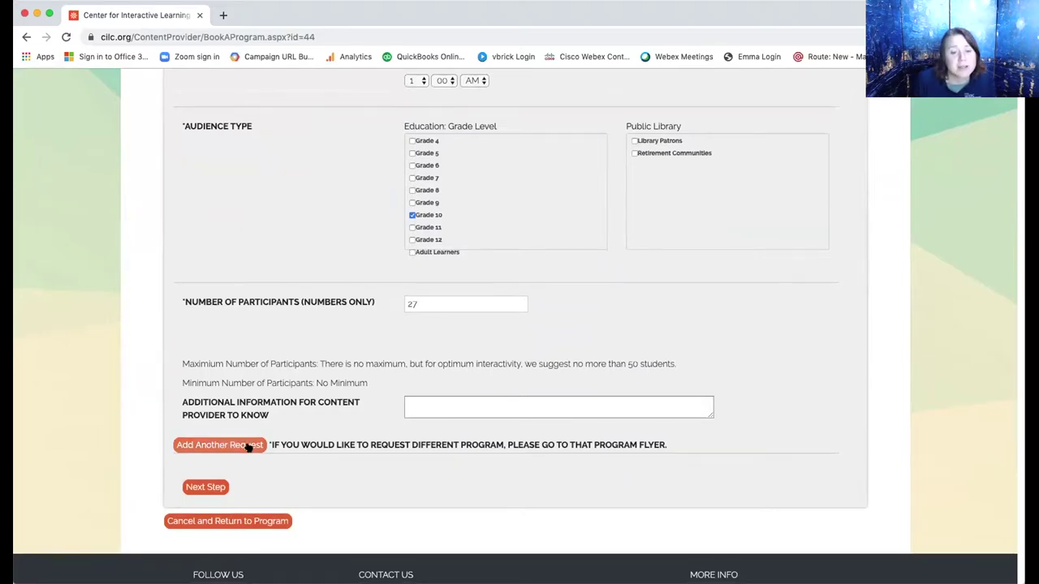
scroll(248, 446, up, 5)
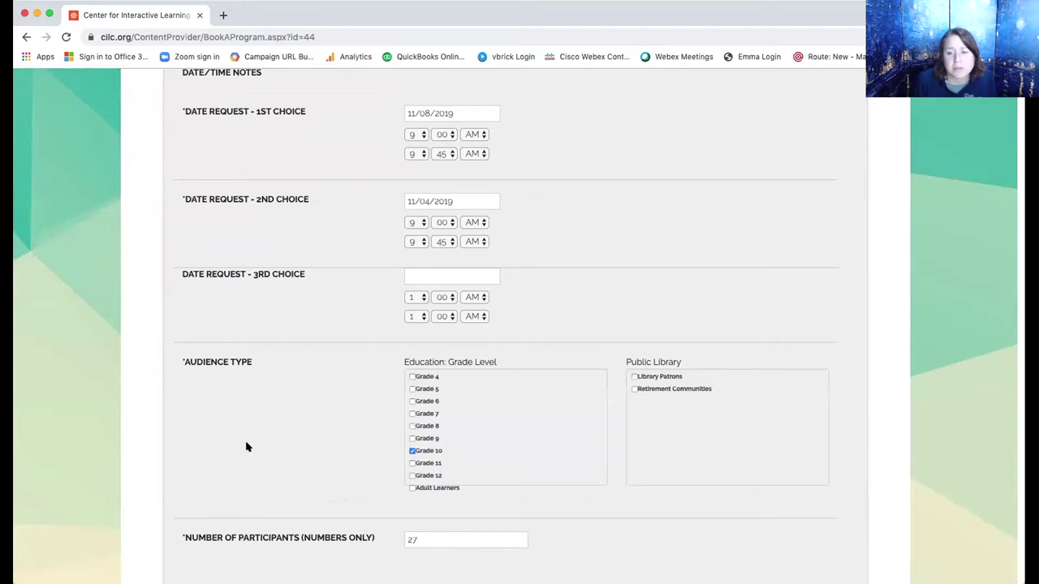
scroll(247, 446, up, 1)
scroll(247, 447, down, 6)
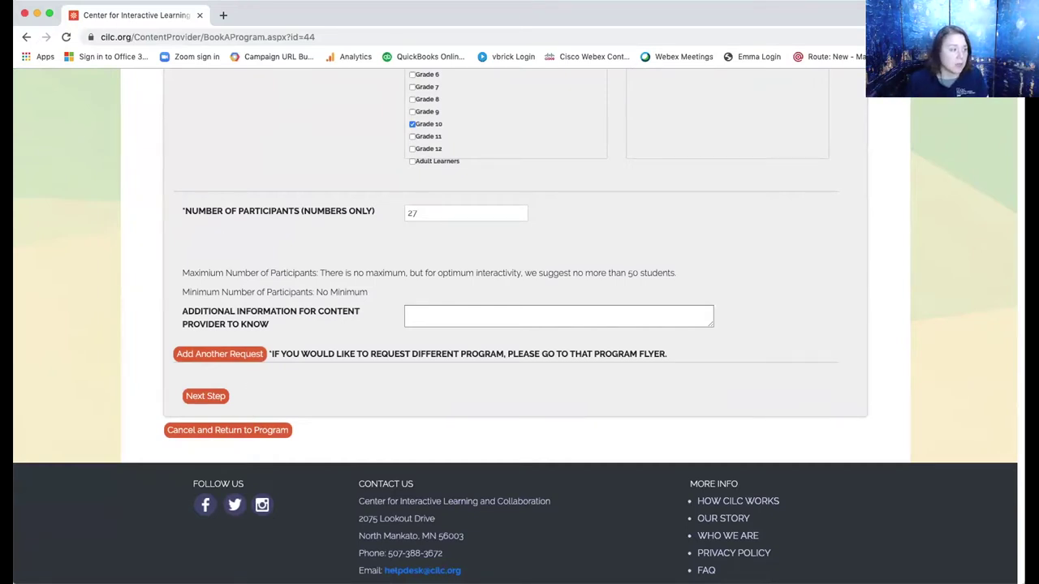
scroll(307, 103, up, 3)
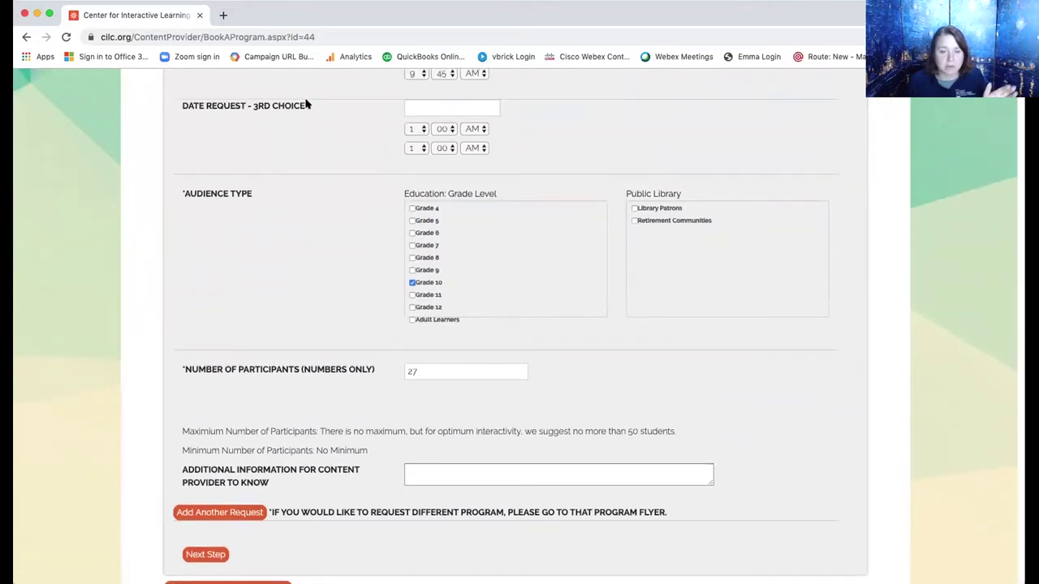
scroll(325, 203, down, 5)
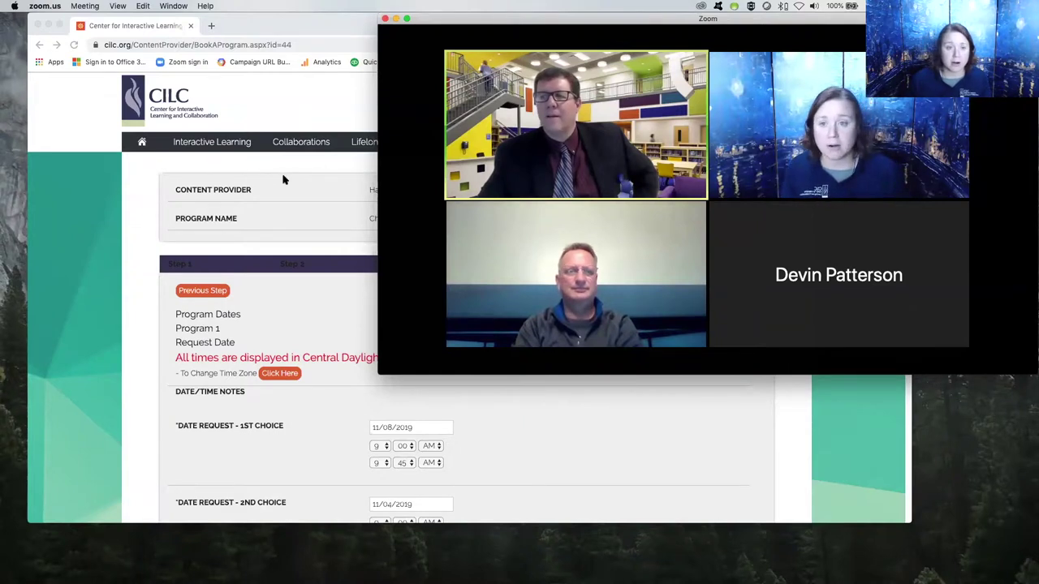
Go to Interactive Learning > Zoom Live Streaming Events and open the Aesop's Fables Puppet Show registration.
click(263, 183)
click(198, 140)
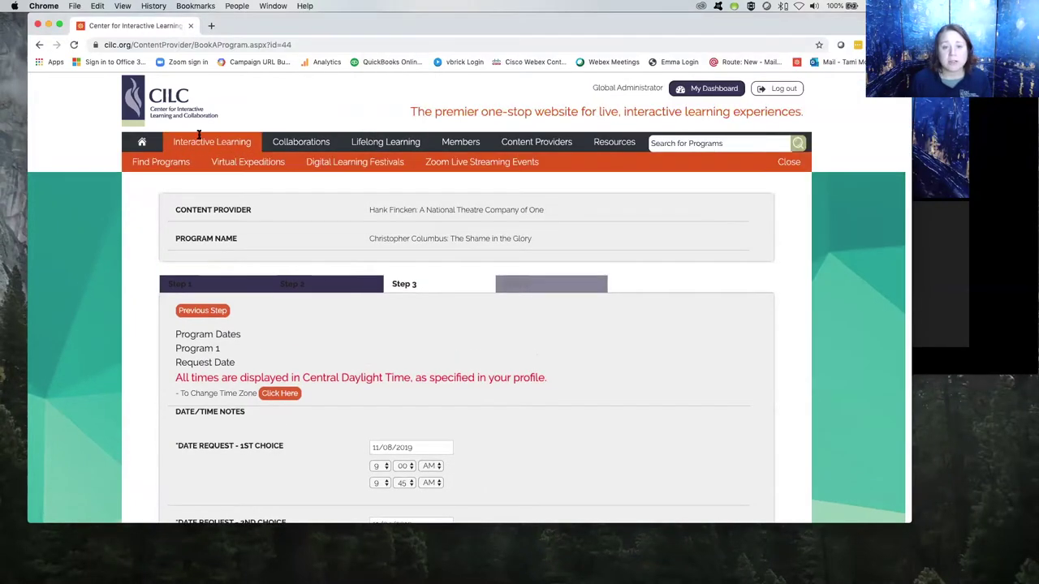
click(475, 162)
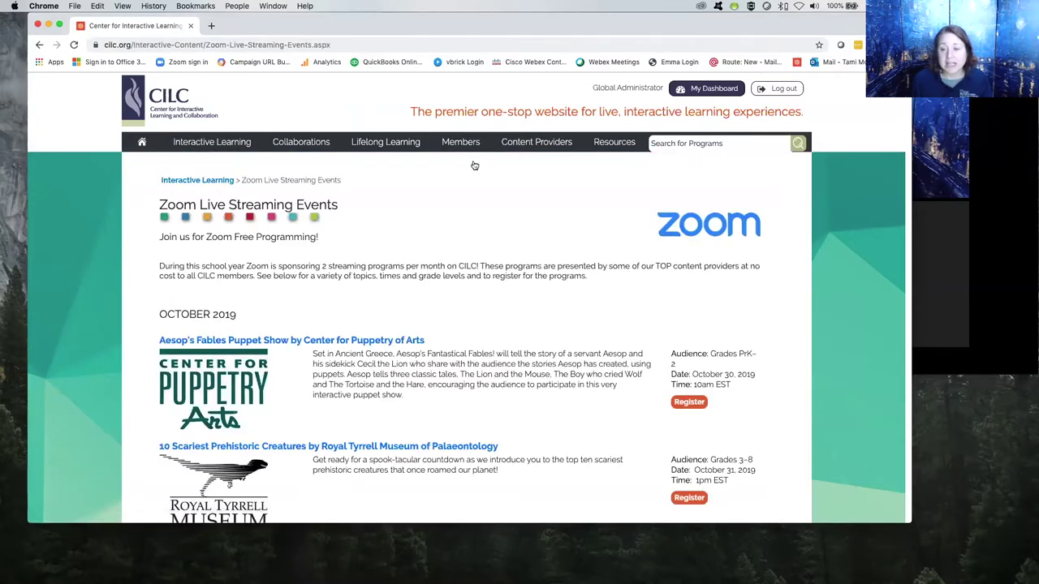
scroll(475, 166, down, 5)
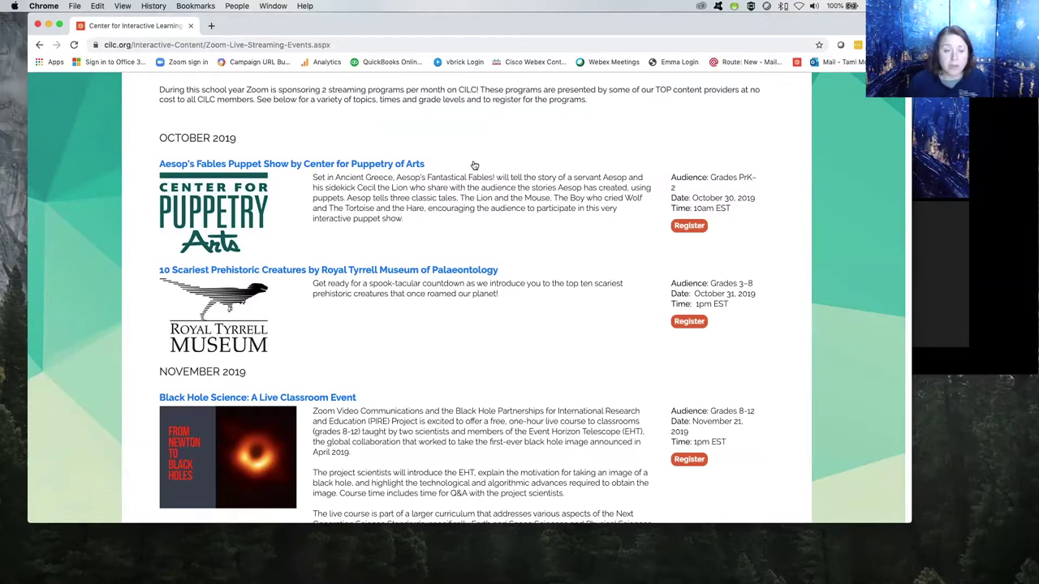
click(396, 166)
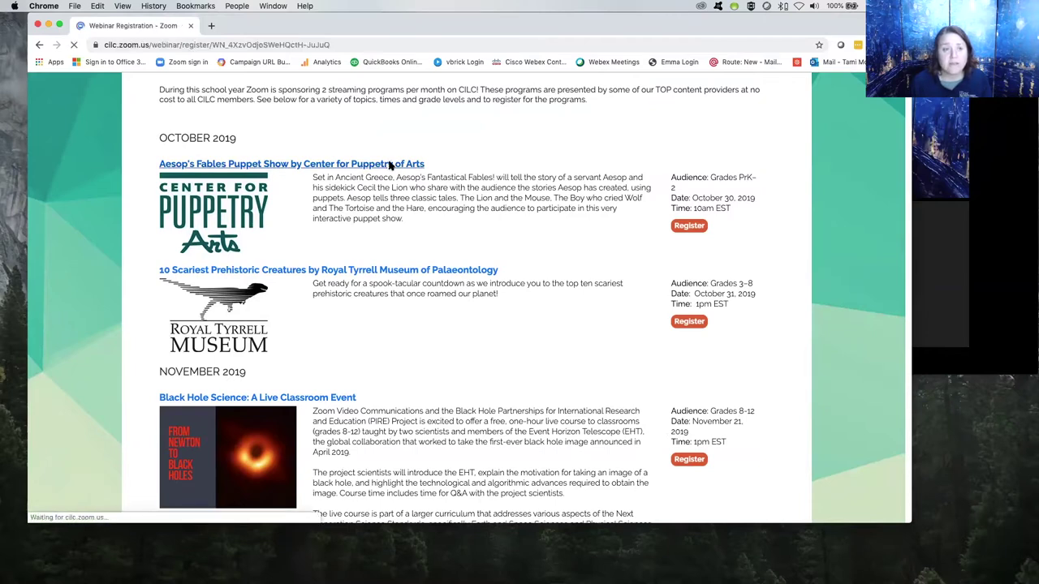
Scroll through the Aesop's Fables Zoom registration form, then go back to the events listings.
scroll(389, 164, down, 10)
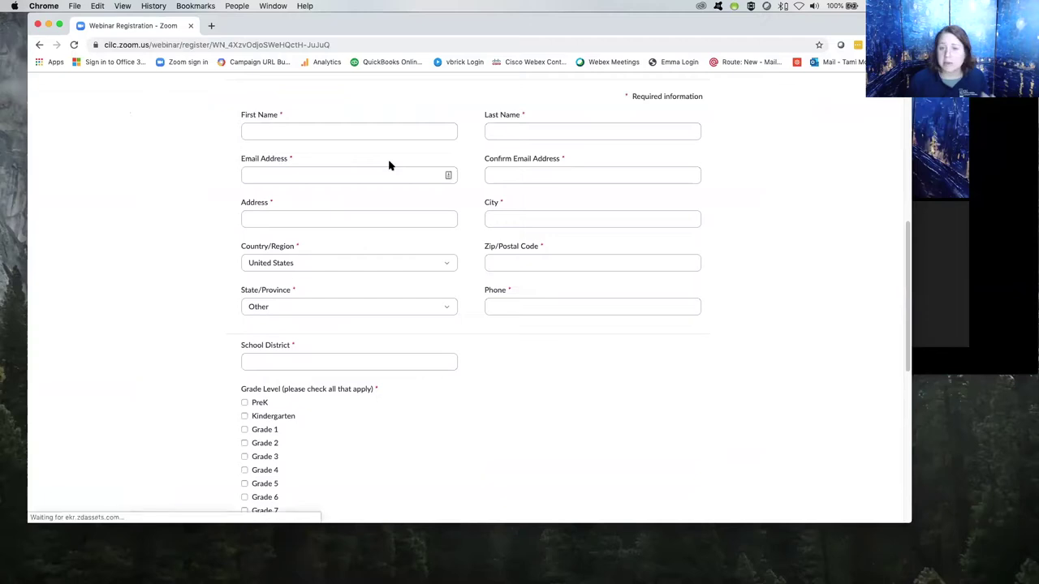
scroll(389, 166, down, 3)
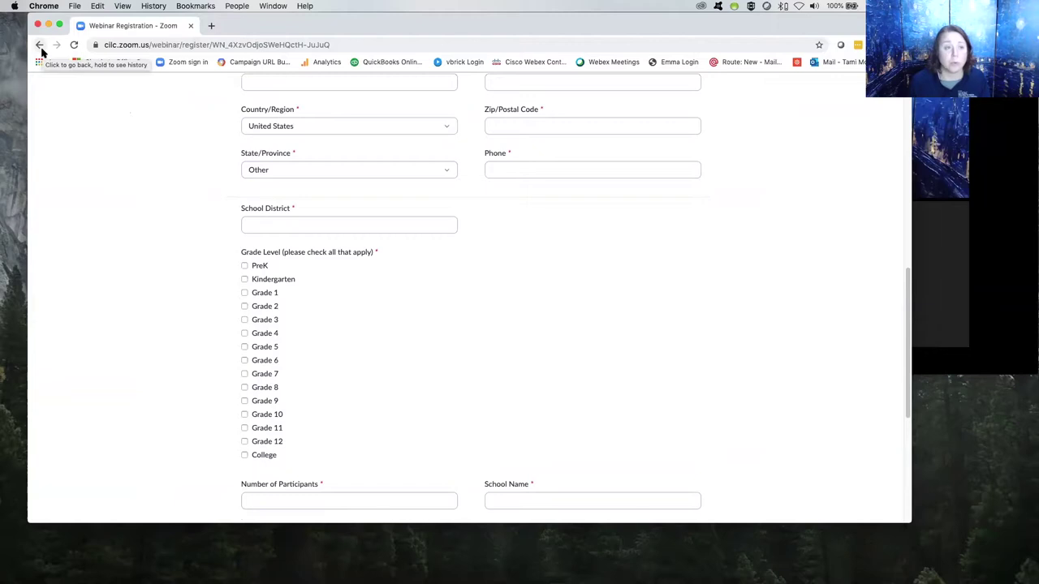
click(42, 49)
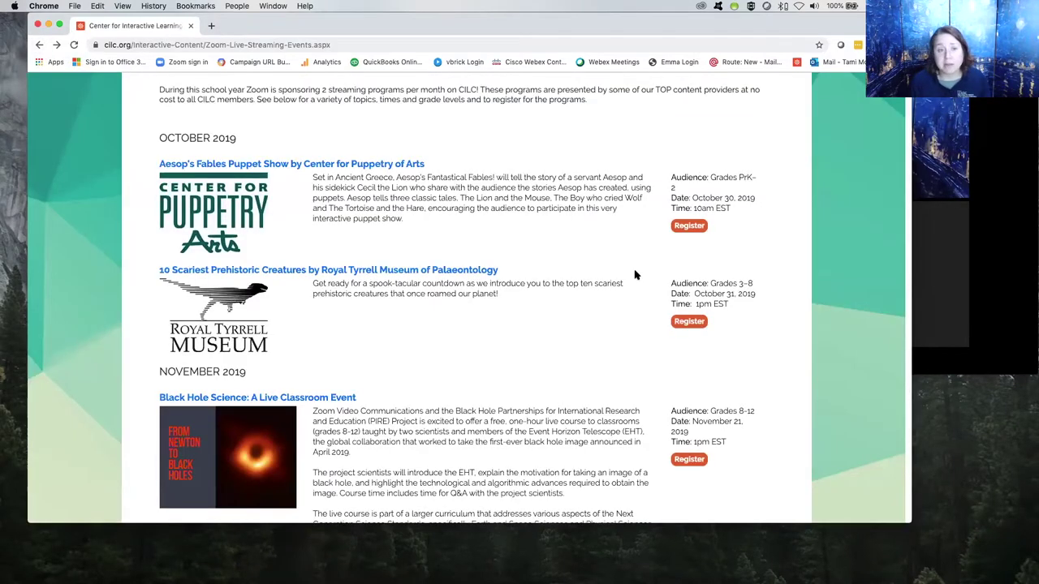
scroll(635, 274, down, 2)
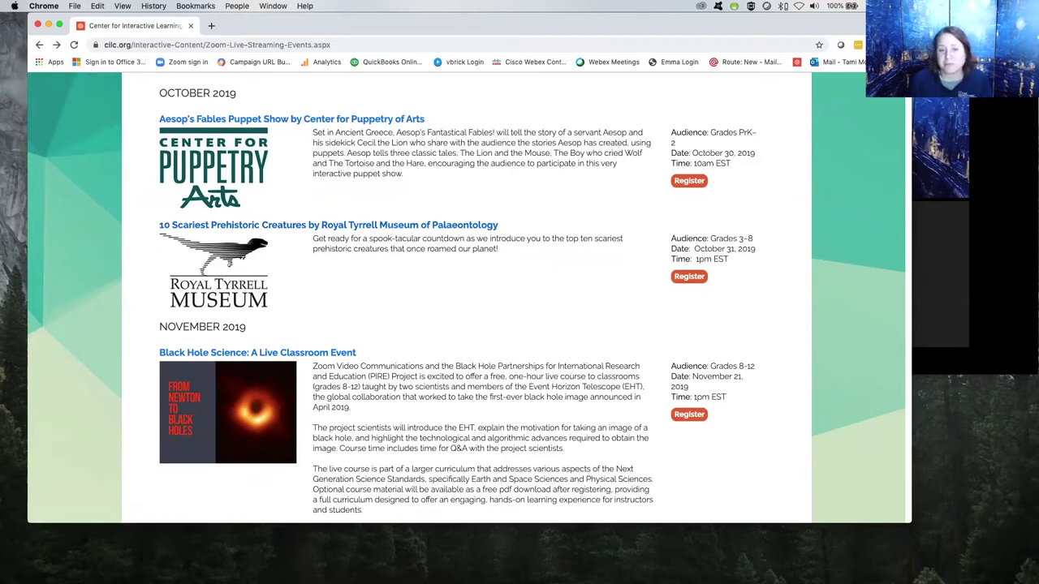
Switch to the Zoom meeting window showing the participants' video feeds.
key(super+Tab)
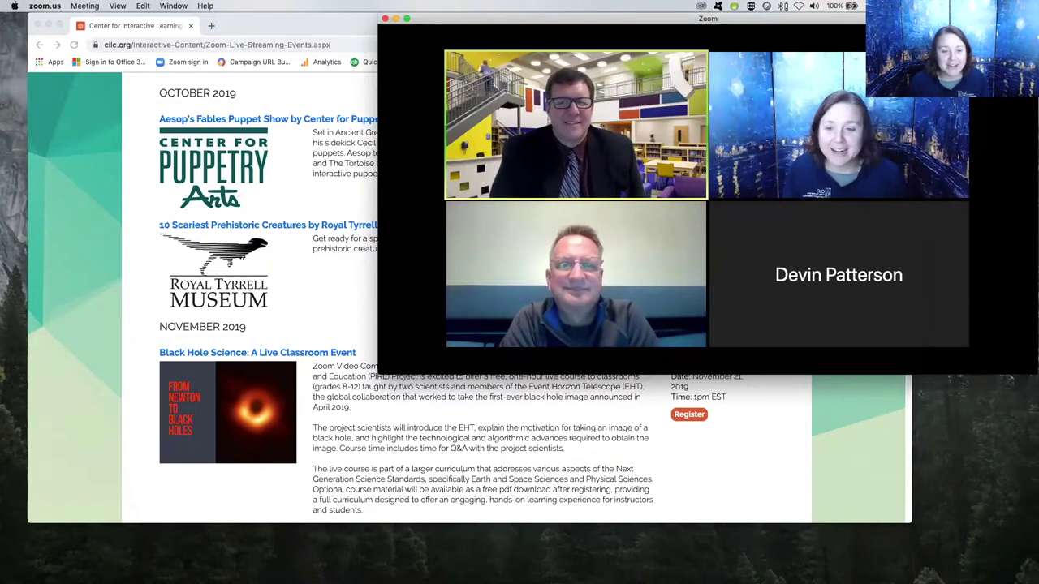
Scroll the events schedule down to the footer and back to the top, then refocus the browser.
scroll(305, 205, down, 3)
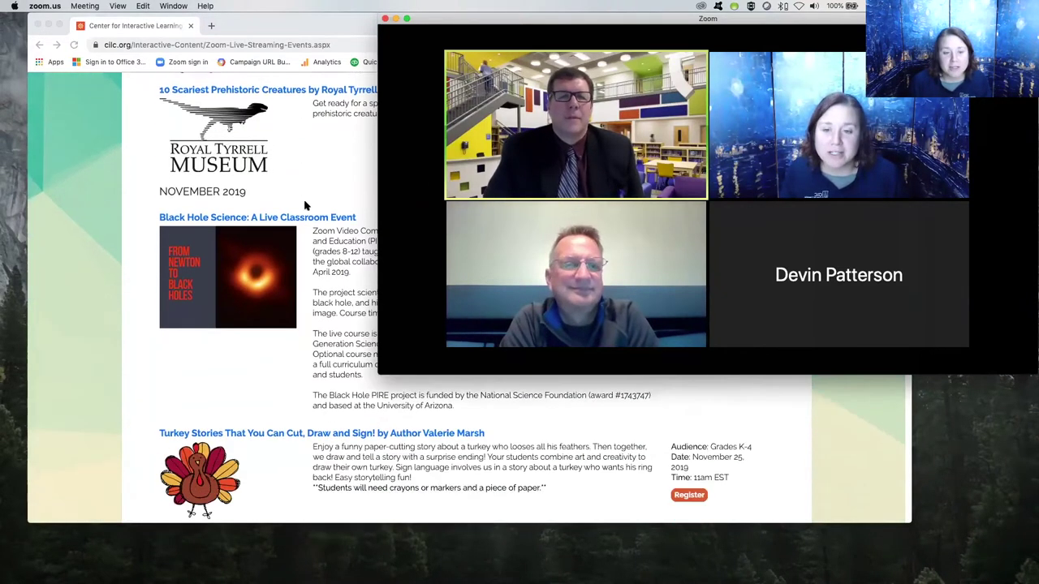
scroll(305, 206, down, 1)
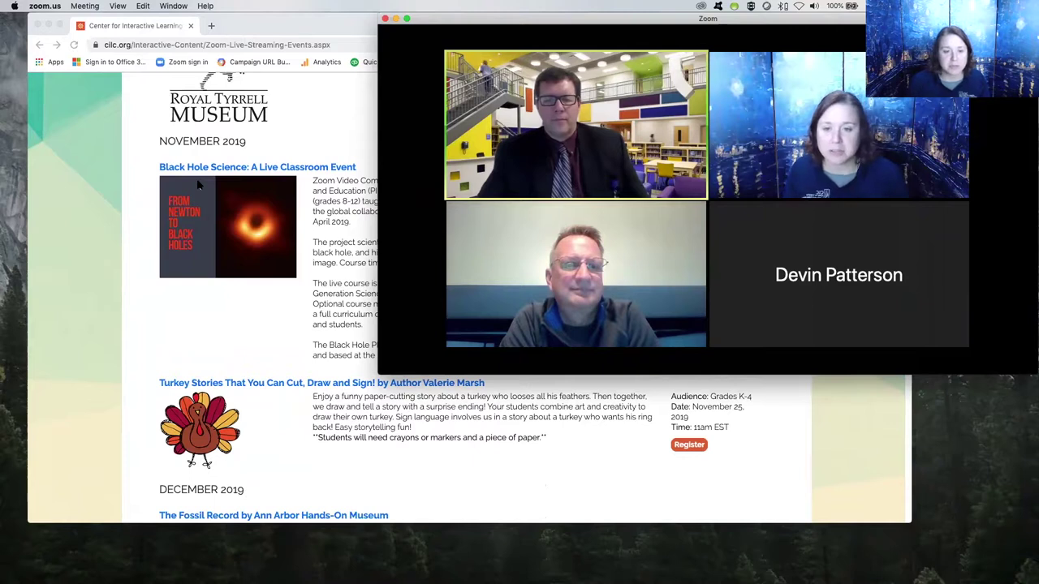
scroll(198, 185, down, 5)
scroll(197, 185, down, 4)
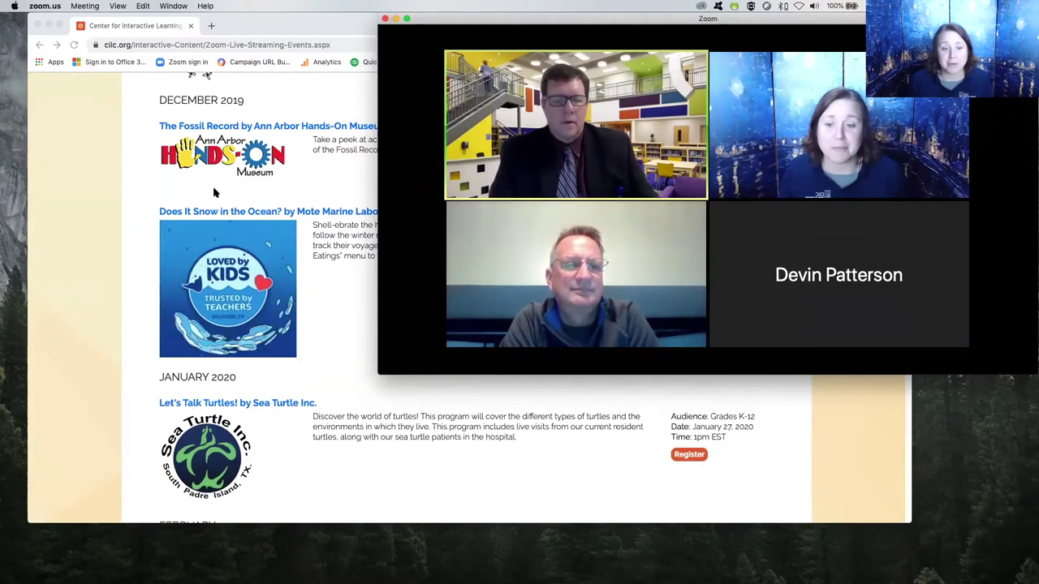
scroll(215, 193, down, 5)
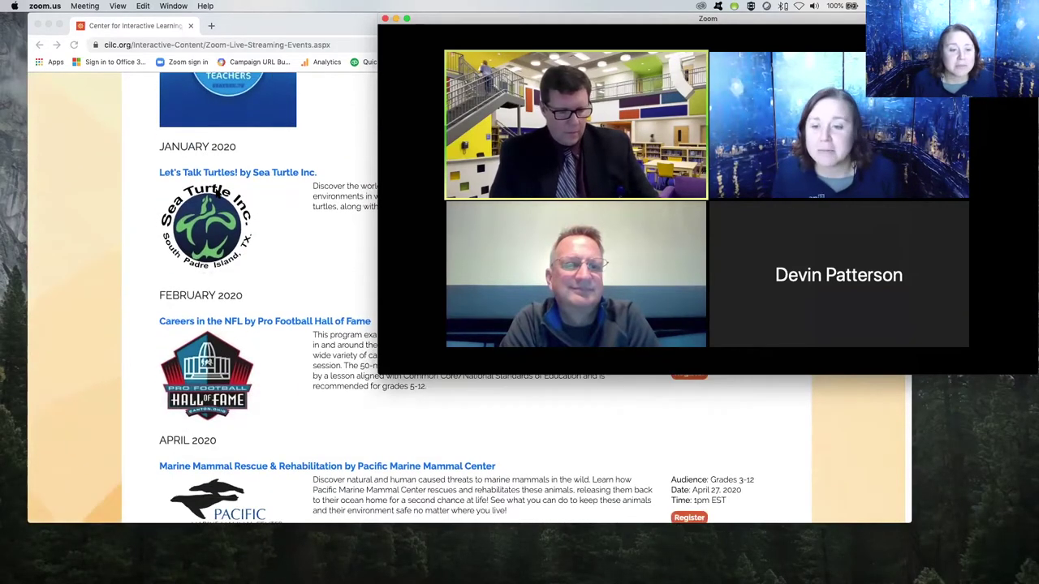
scroll(217, 193, down, 5)
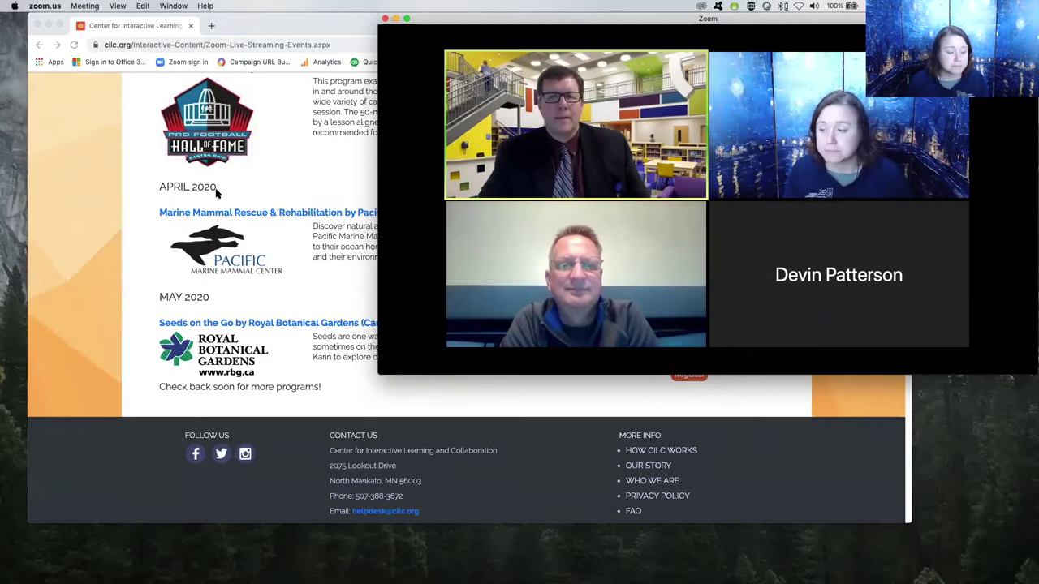
scroll(217, 192, up, 5)
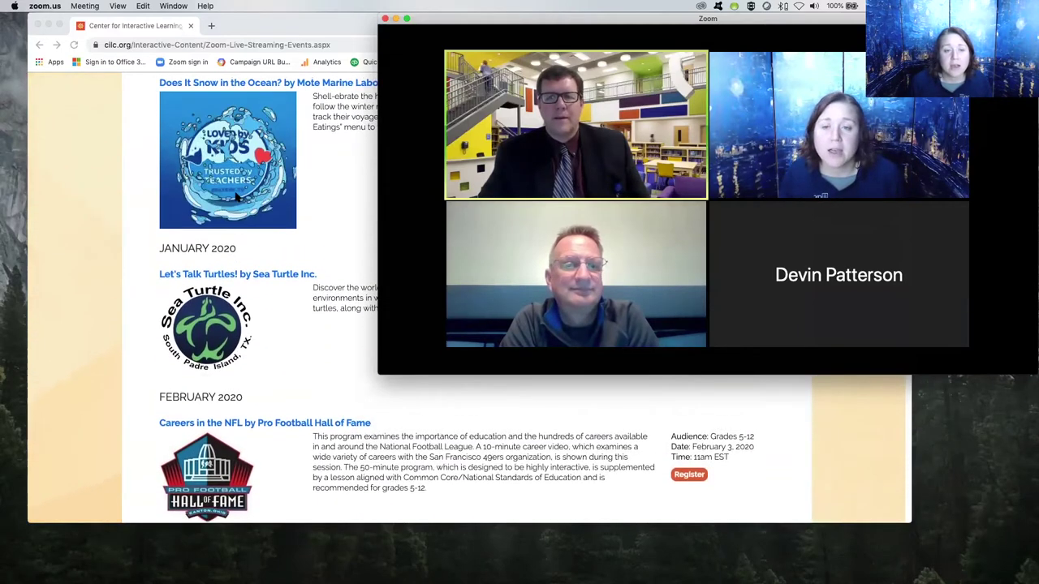
scroll(236, 196, up, 10)
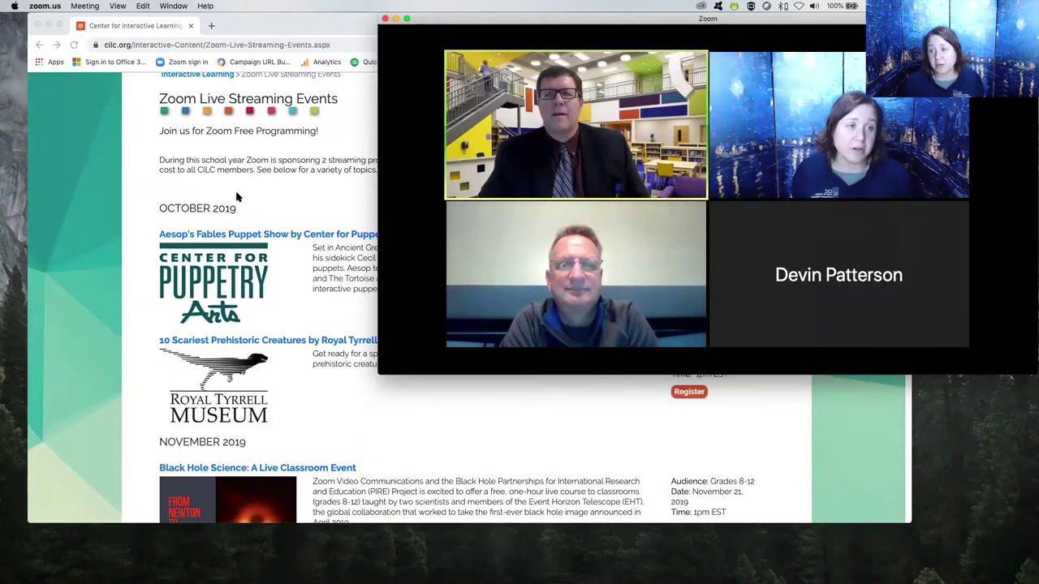
scroll(236, 196, up, 3)
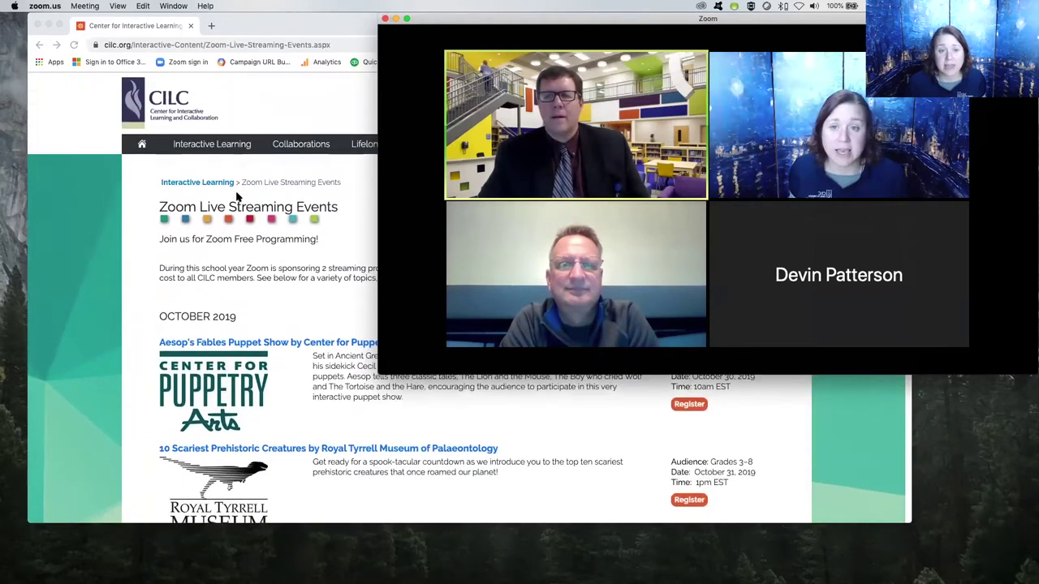
click(309, 119)
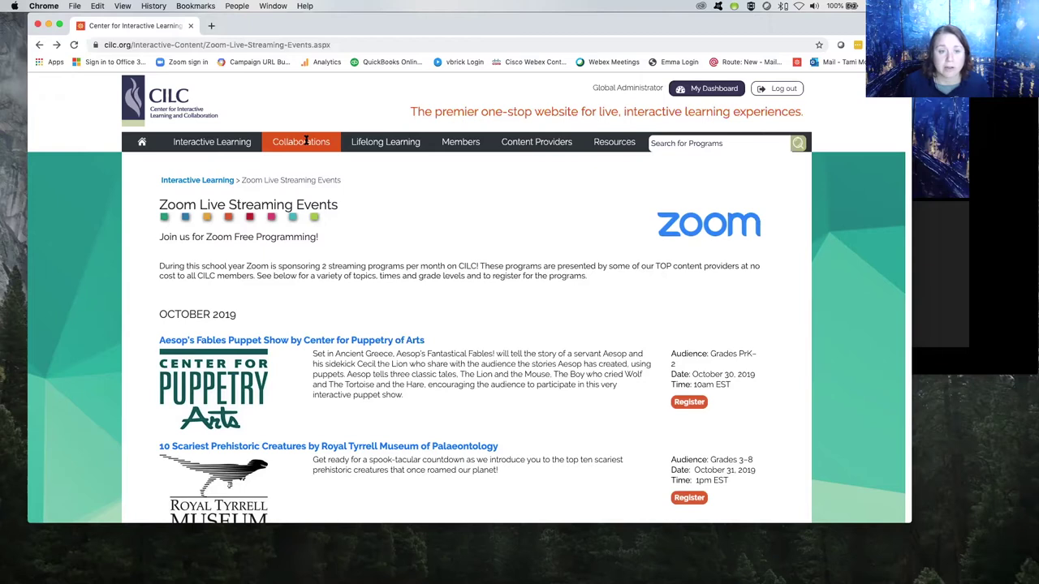
Open Collaborations > Find Collaborations and scroll through the current partner requests.
click(306, 142)
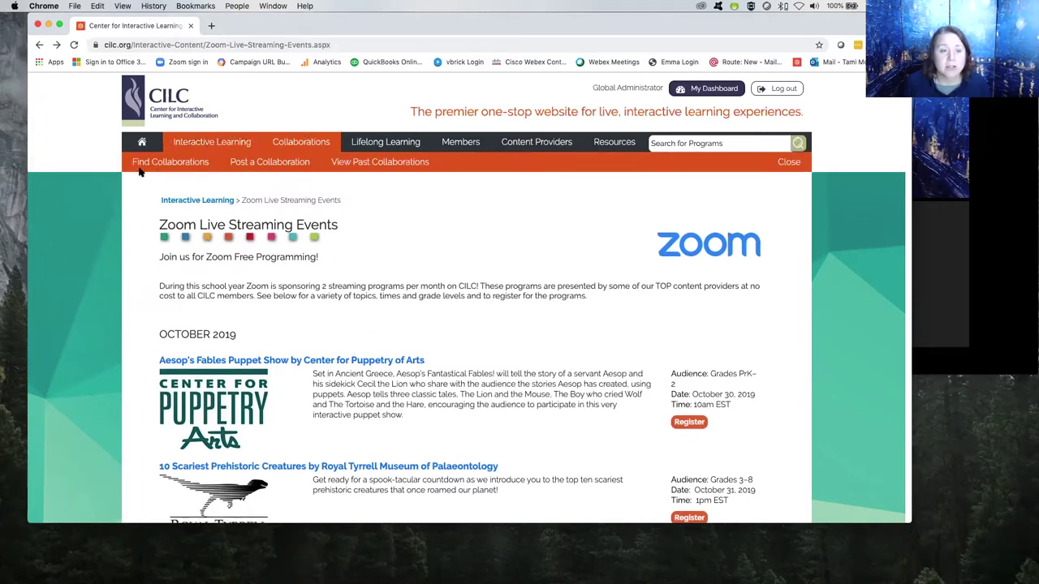
click(170, 162)
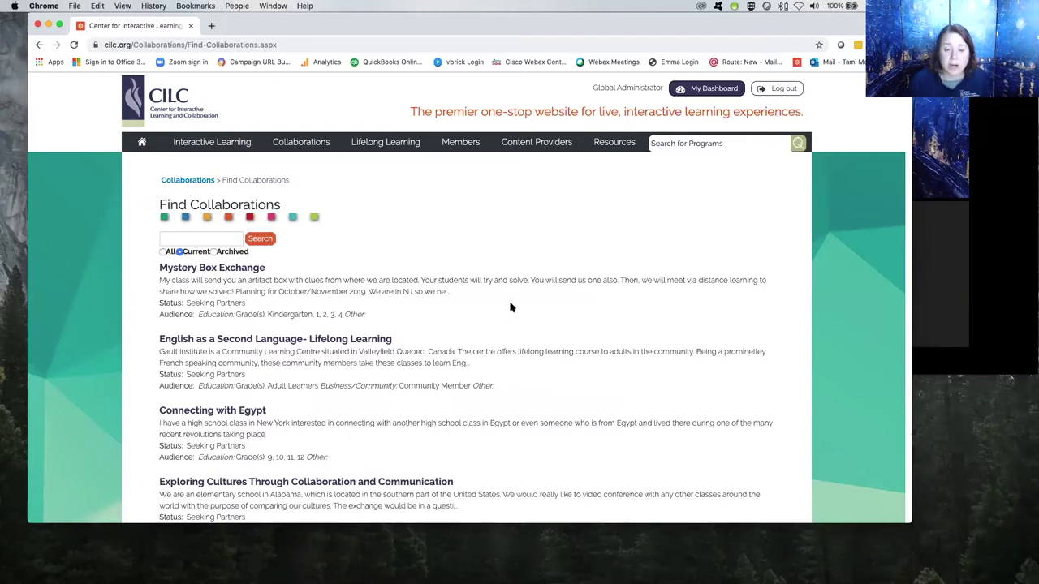
scroll(510, 306, down, 5)
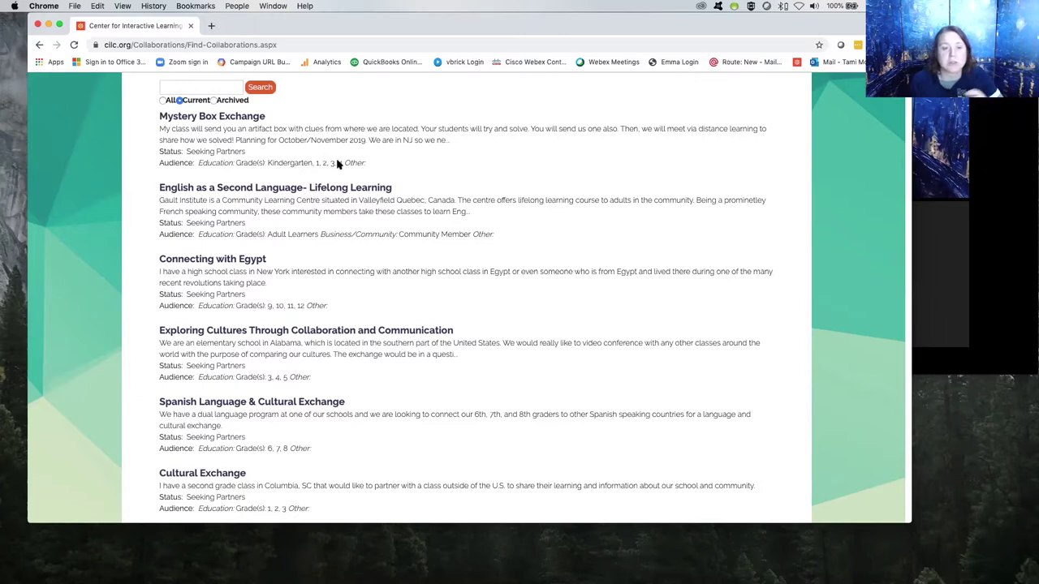
Open the Mystery Box Exchange details and highlight the organiser's contact name and e-mail address.
click(227, 119)
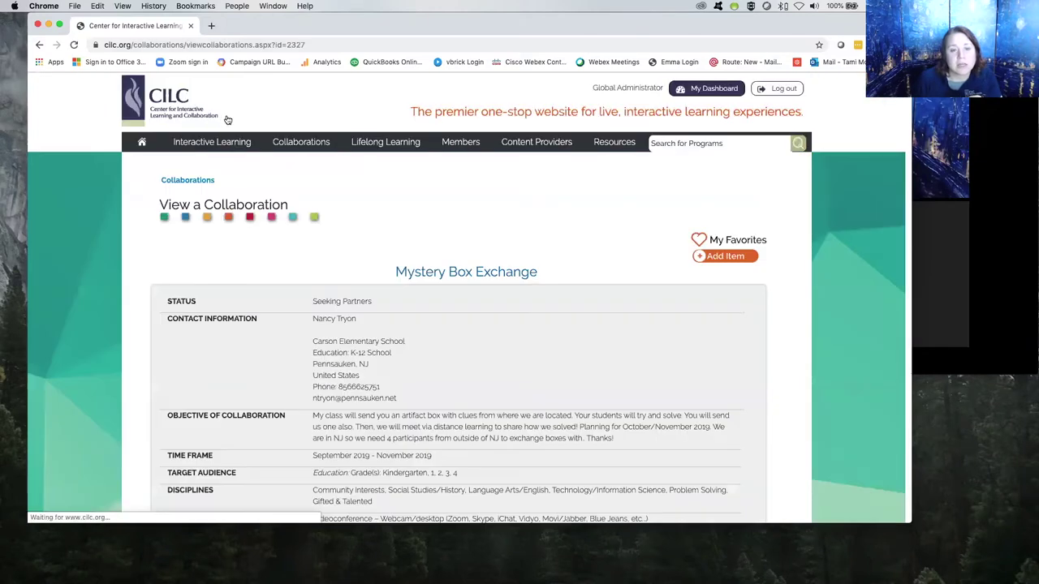
scroll(227, 119, down, 5)
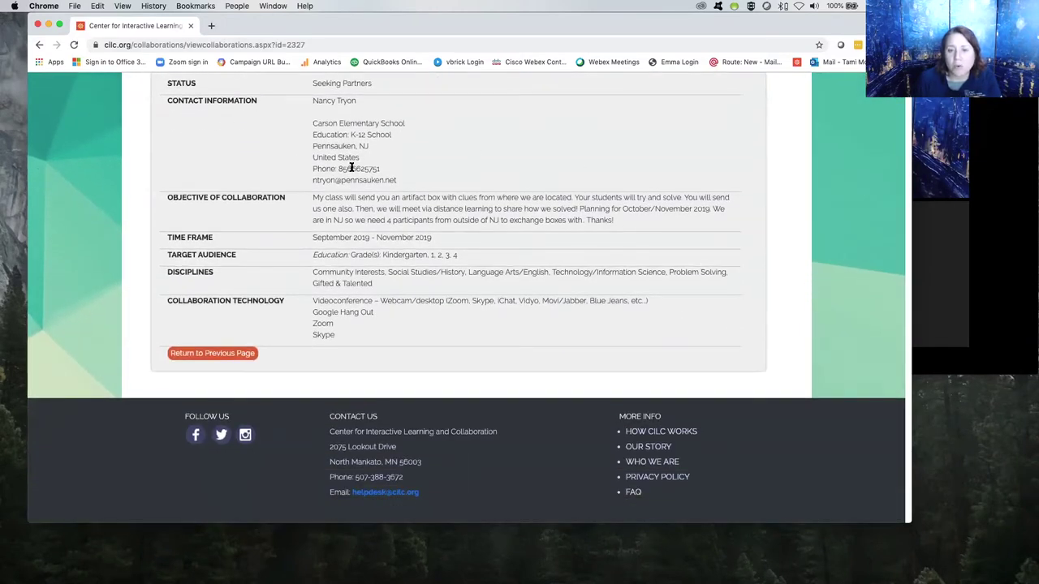
scroll(329, 128, up, 1)
drag(312, 115, 359, 114)
drag(404, 198, 312, 196)
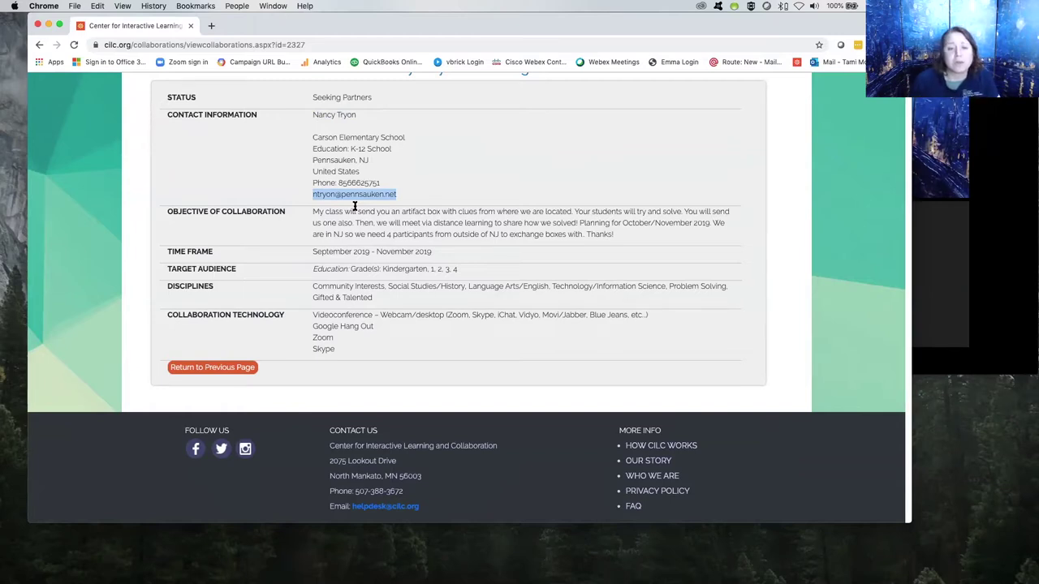
scroll(355, 207, up, 4)
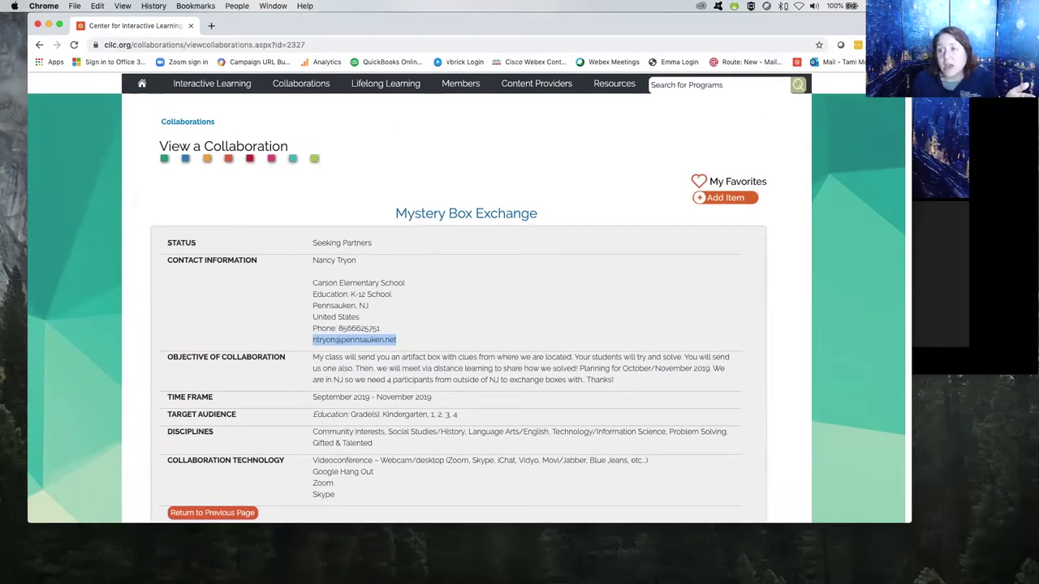
Switch over to the video meeting window.
key(super+Tab)
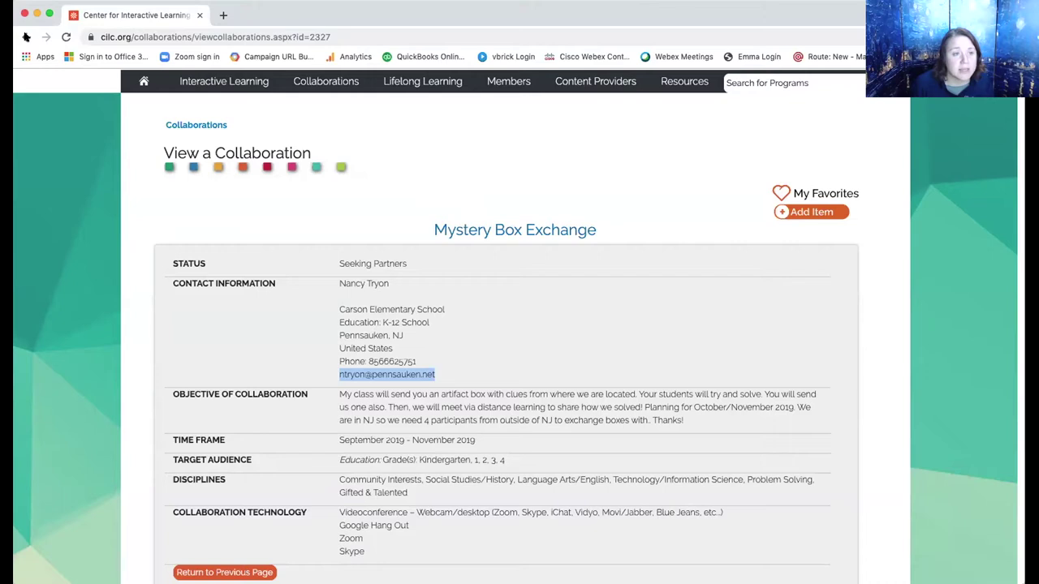
Go back to the Find Collaborations list and scroll through it.
click(26, 36)
scroll(363, 175, down, 4)
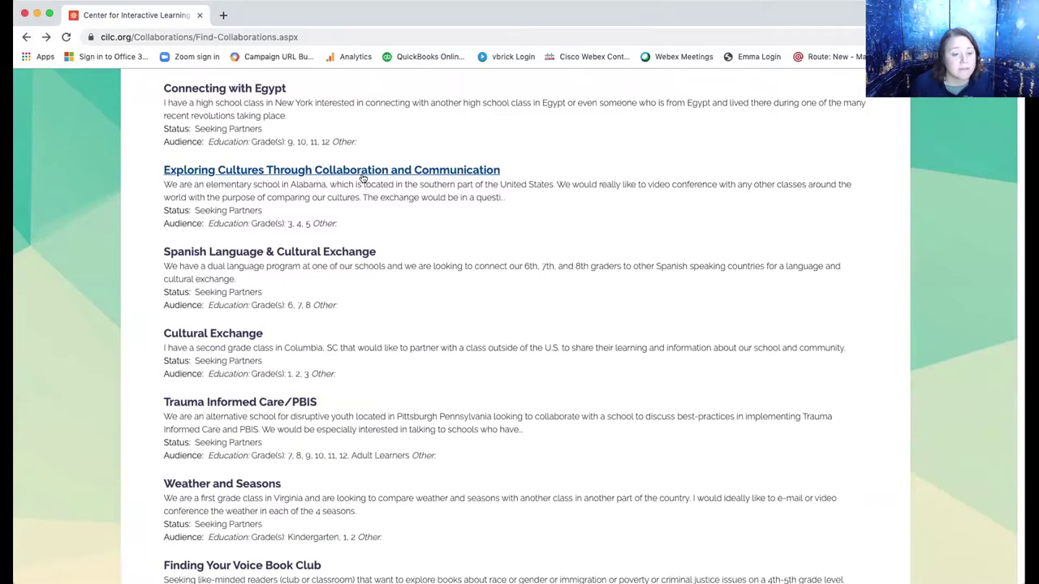
scroll(363, 177, down, 4)
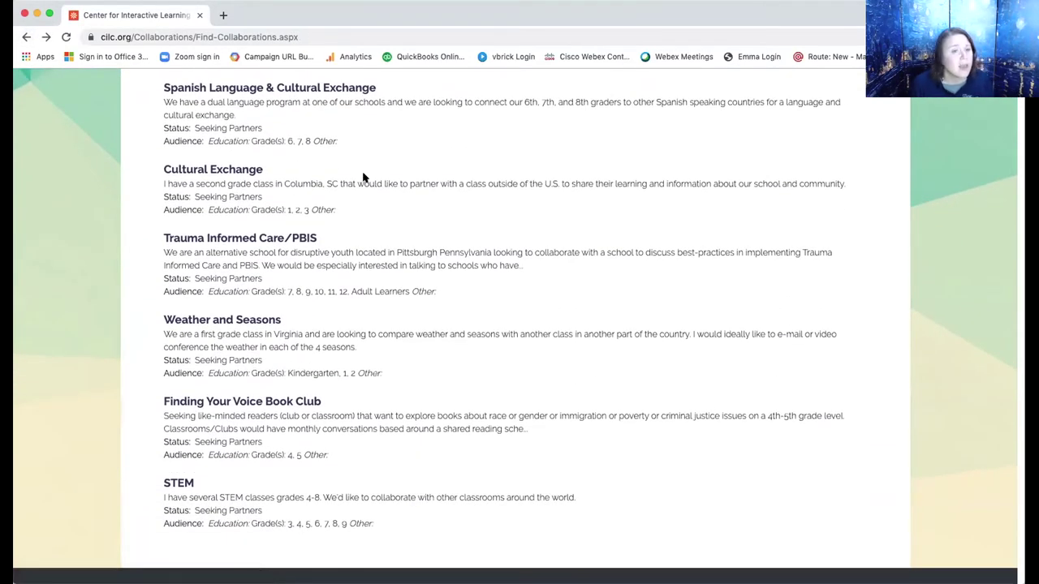
scroll(363, 177, up, 10)
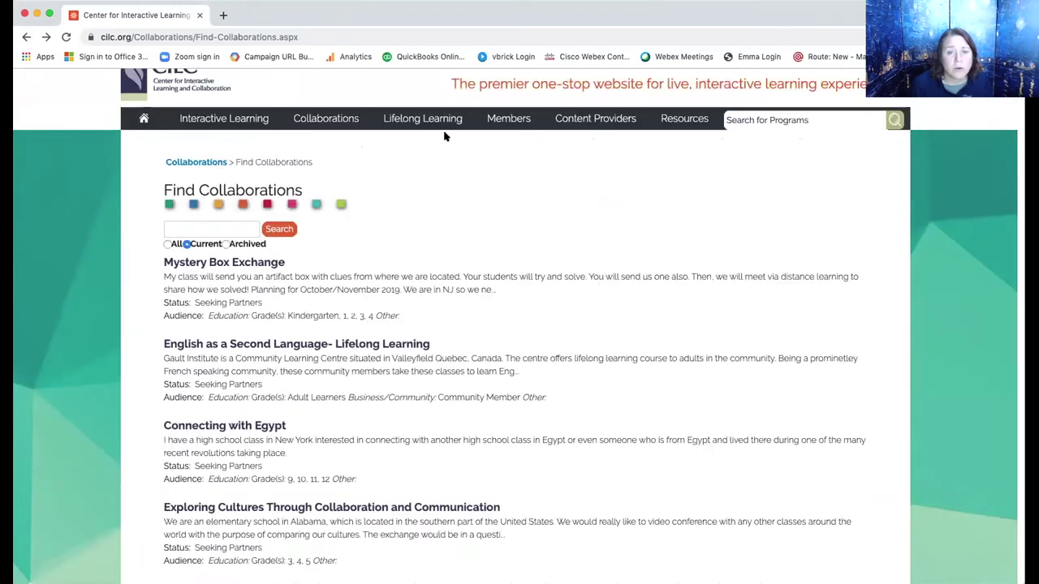
Open the Post a Collaboration form and look over its name, vision, time frame and audience fields.
mouse_move(329, 118)
click(272, 142)
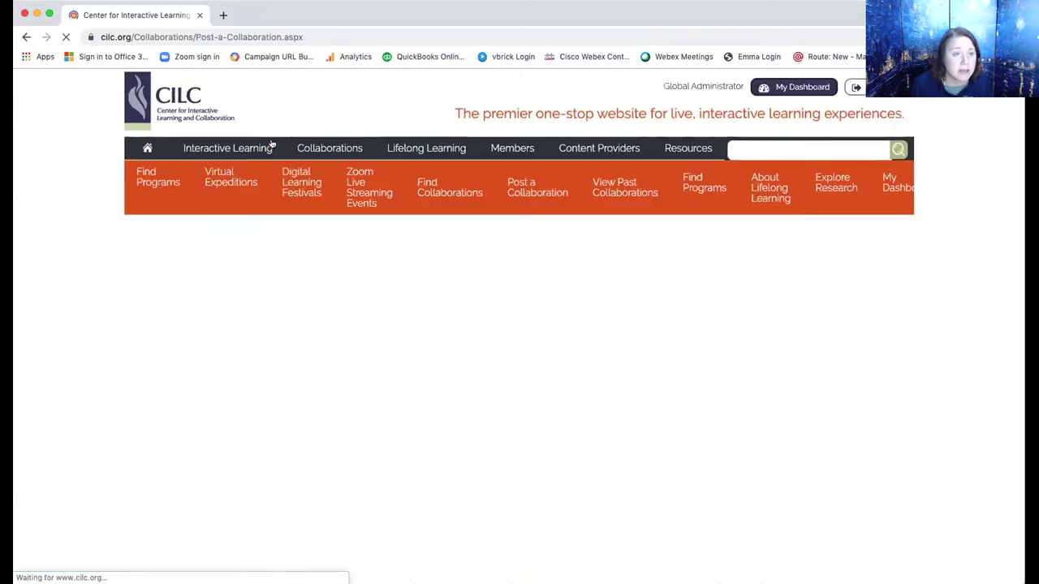
scroll(663, 362, down, 2)
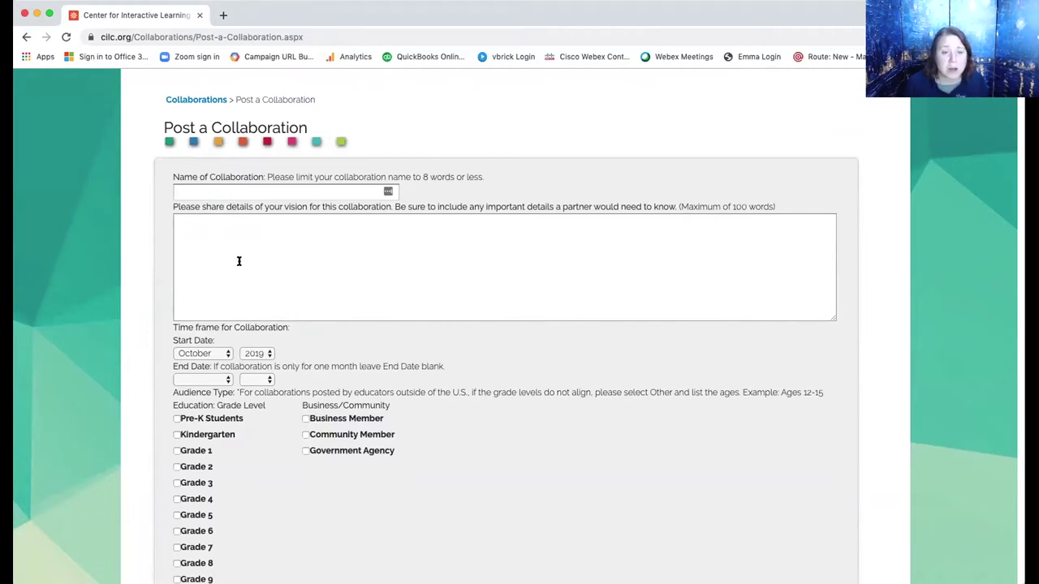
scroll(233, 247, down, 5)
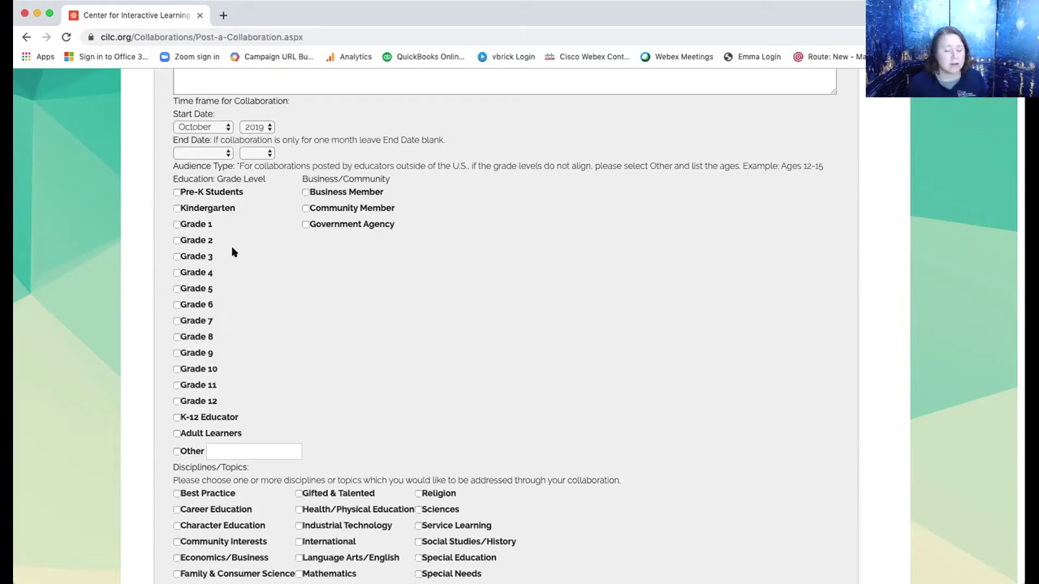
scroll(232, 253, up, 5)
Open View Past Collaborations/Reflections and scroll through completed collaborations like Middle School Music Collaboration.
click(319, 149)
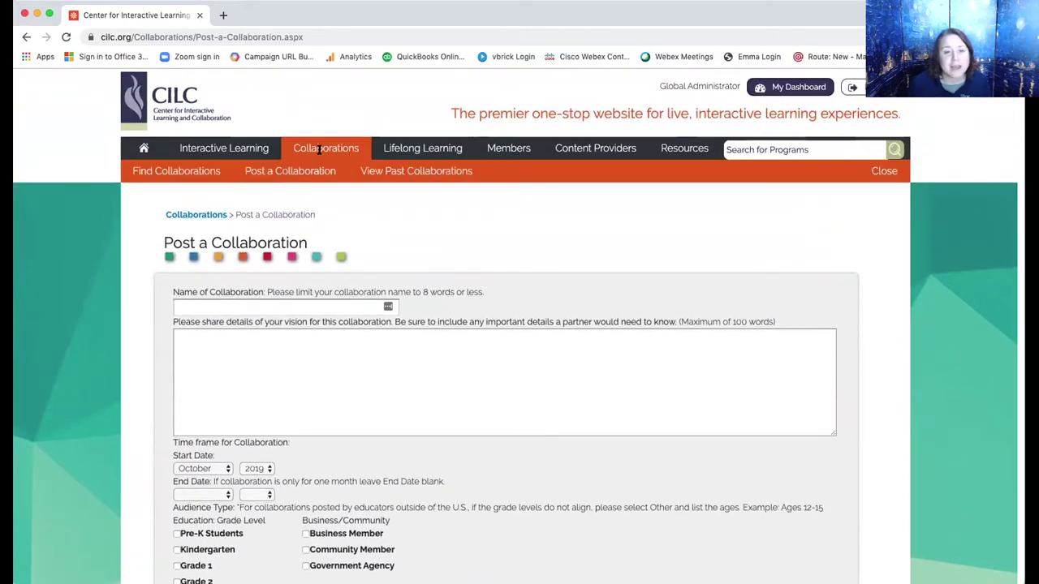
click(439, 172)
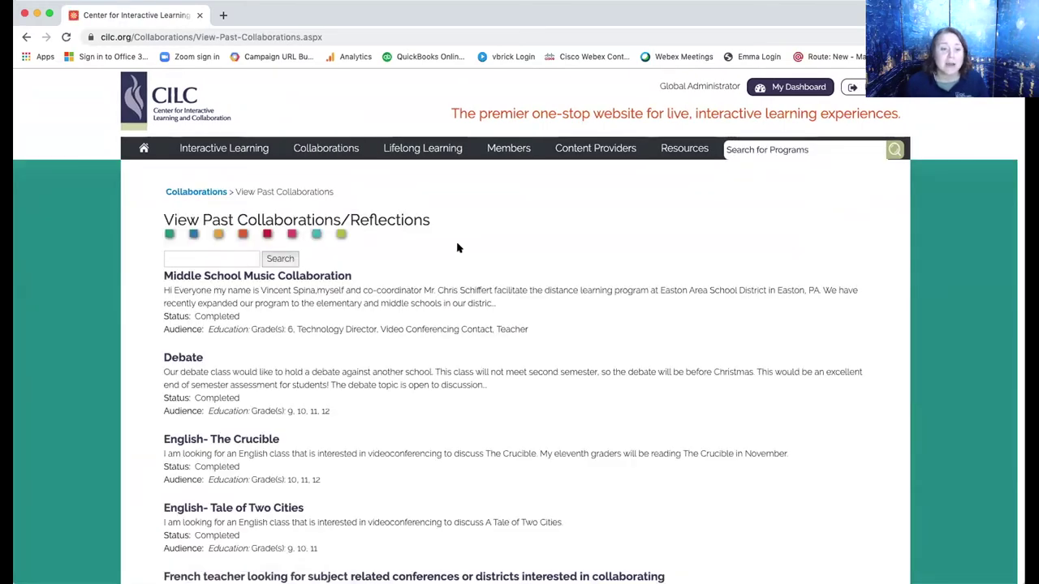
scroll(457, 247, down, 5)
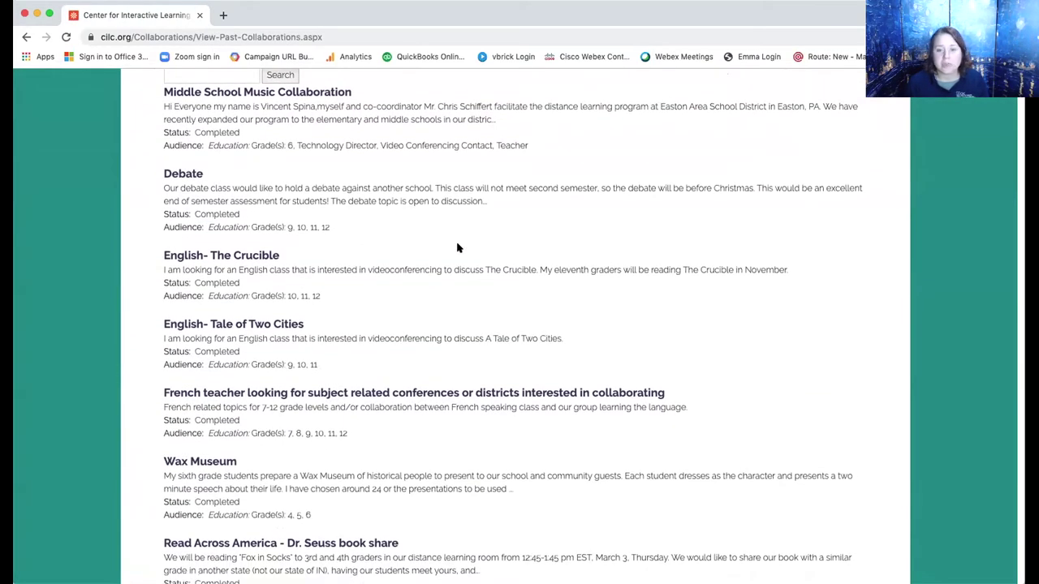
scroll(457, 248, down, 5)
scroll(457, 248, down, 4)
scroll(457, 247, down, 1)
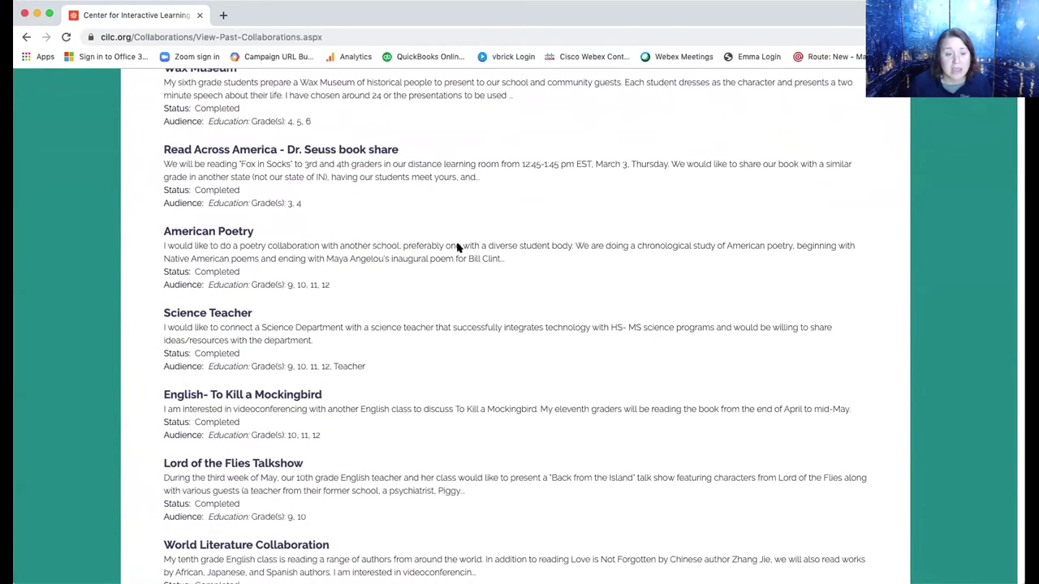
scroll(457, 247, down, 1)
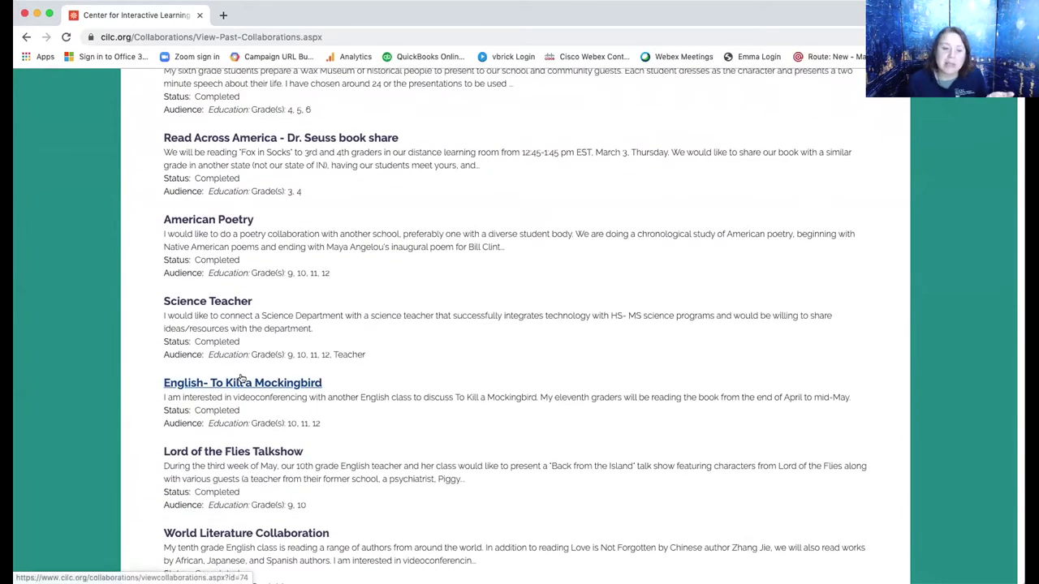
scroll(241, 379, down, 2)
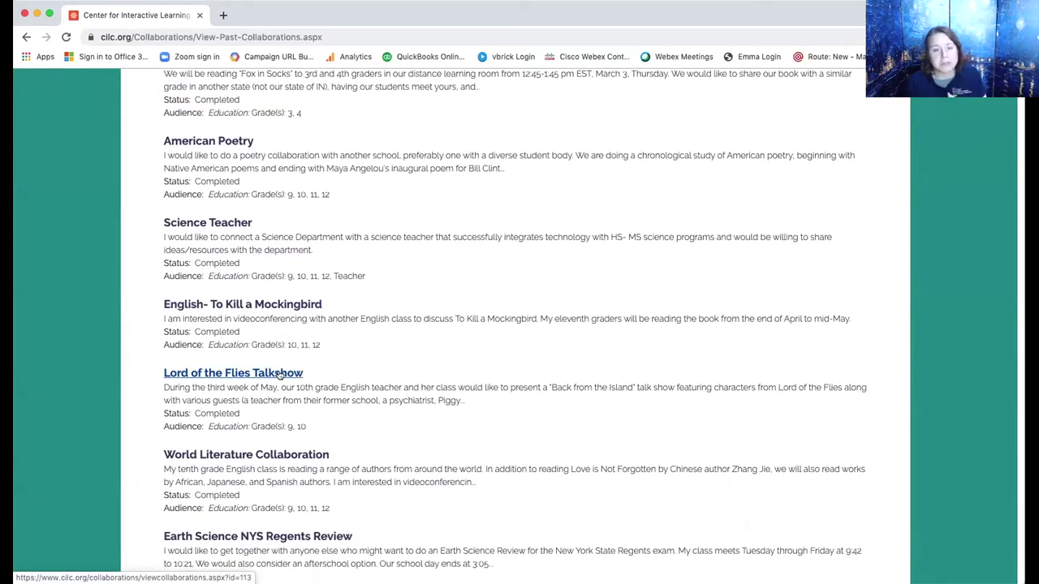
scroll(278, 373, down, 1)
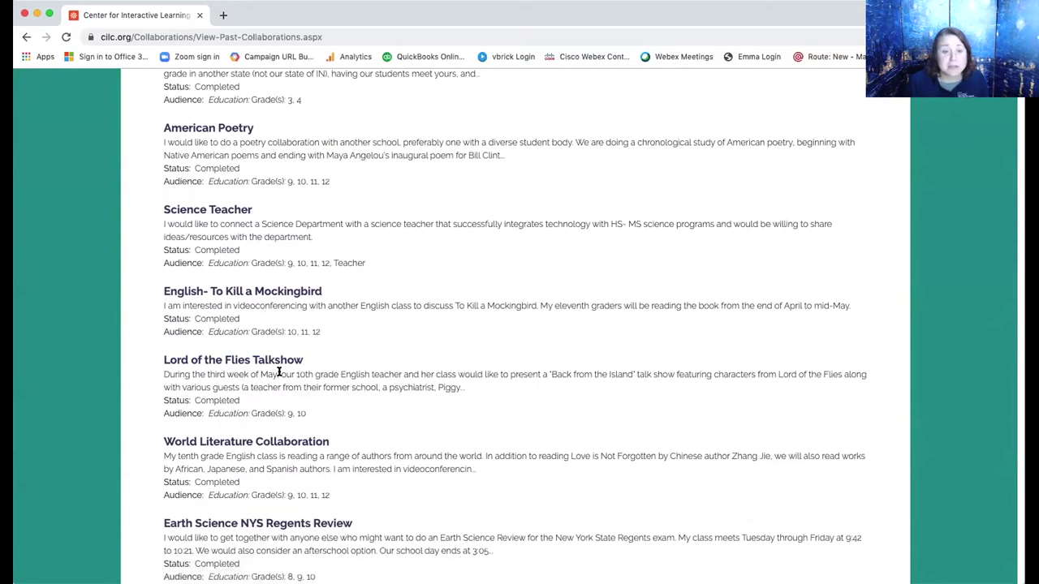
scroll(279, 372, down, 6)
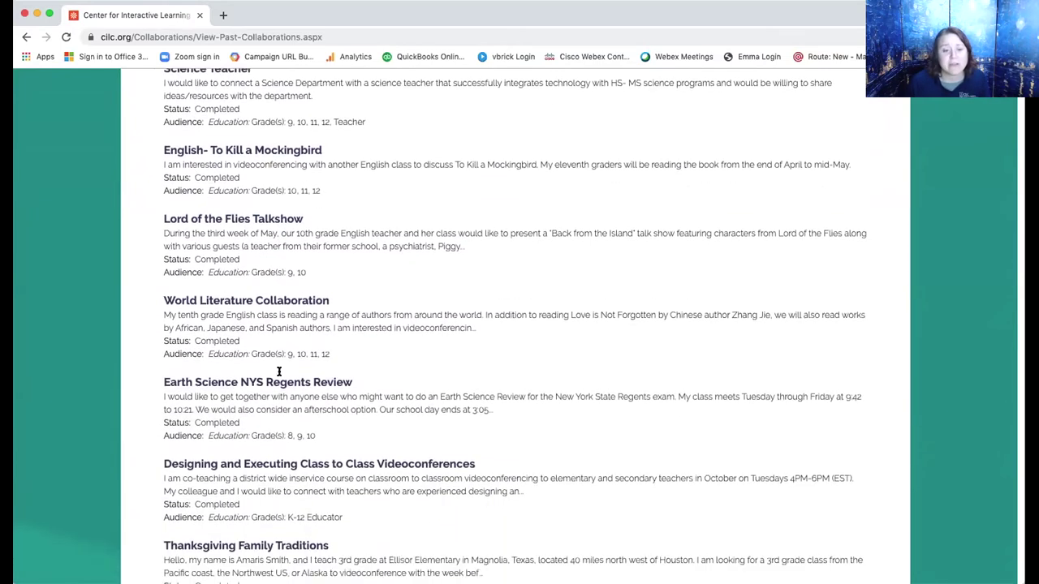
scroll(278, 374, down, 5)
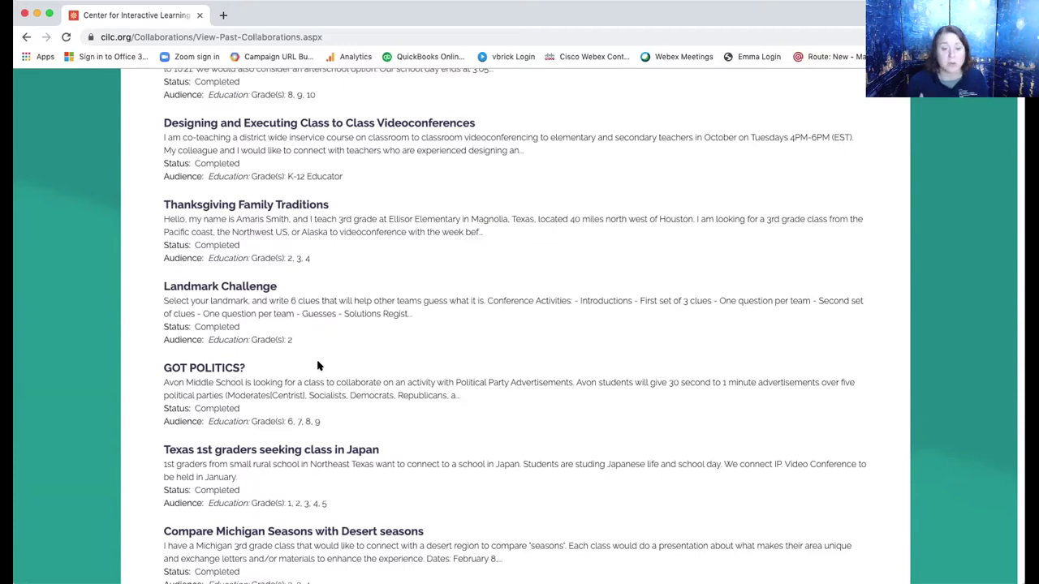
scroll(318, 366, down, 1)
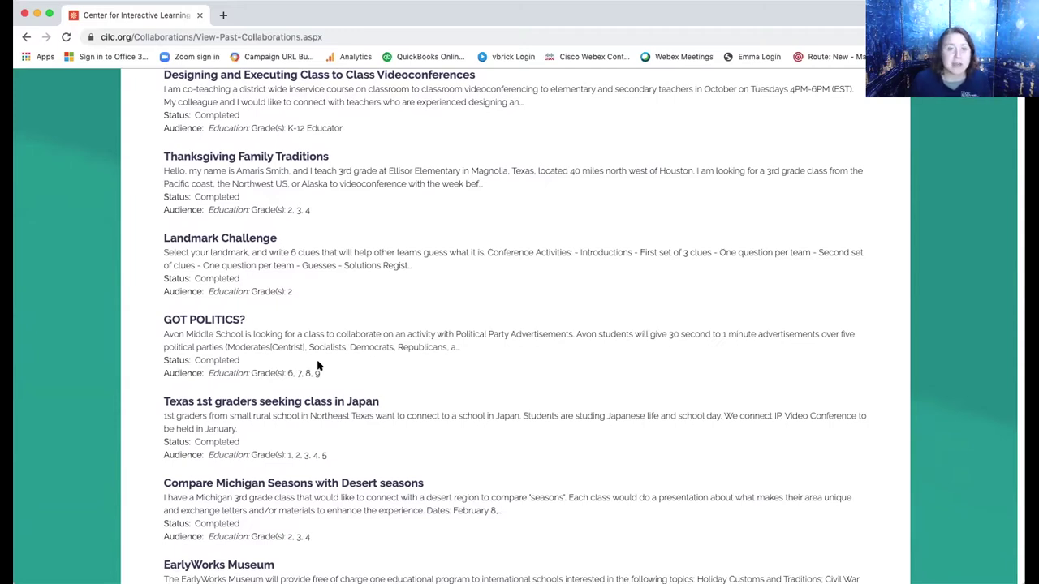
scroll(317, 367, down, 3)
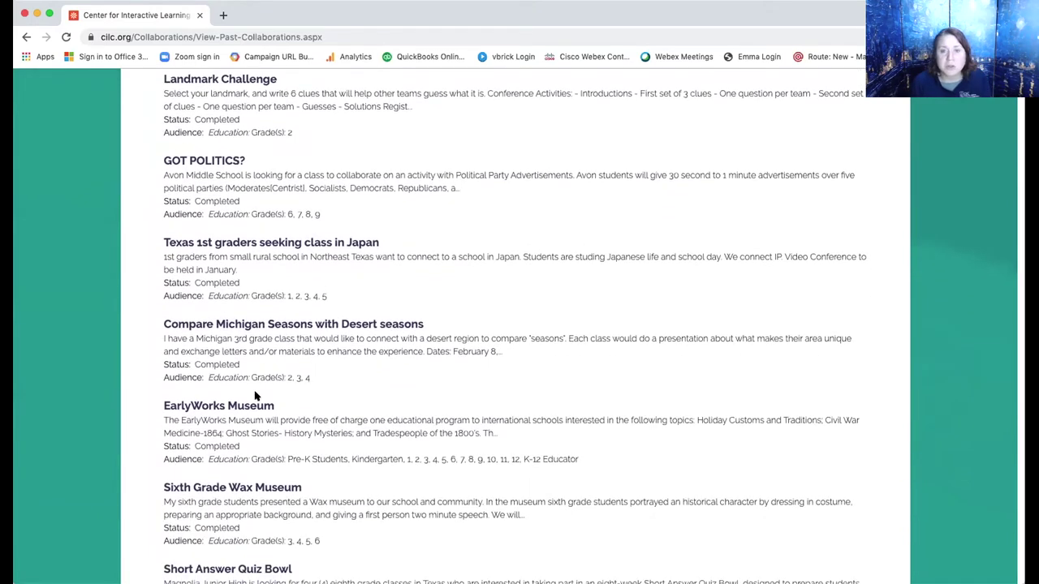
scroll(255, 396, up, 5)
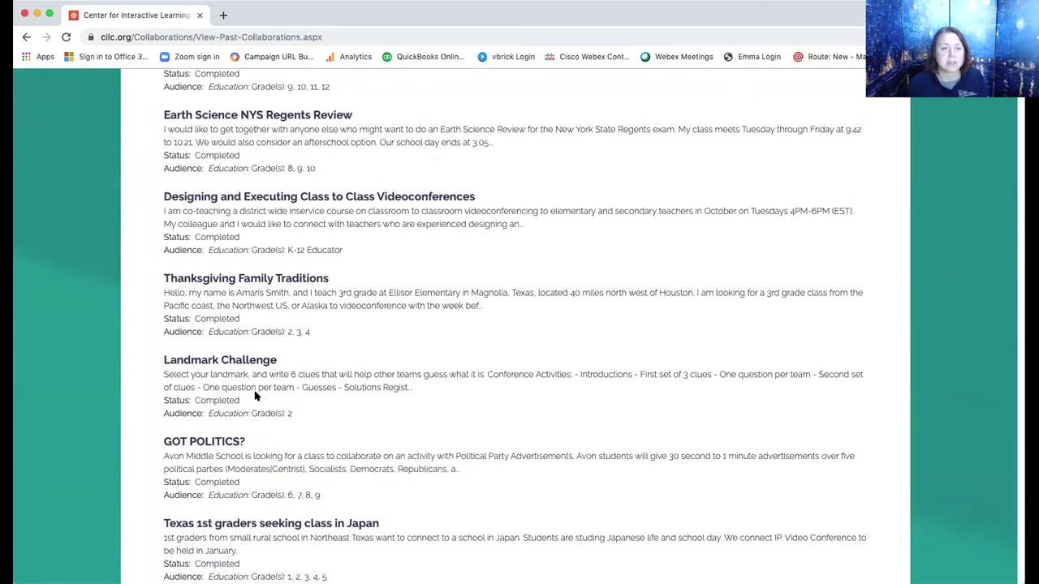
scroll(255, 396, up, 14)
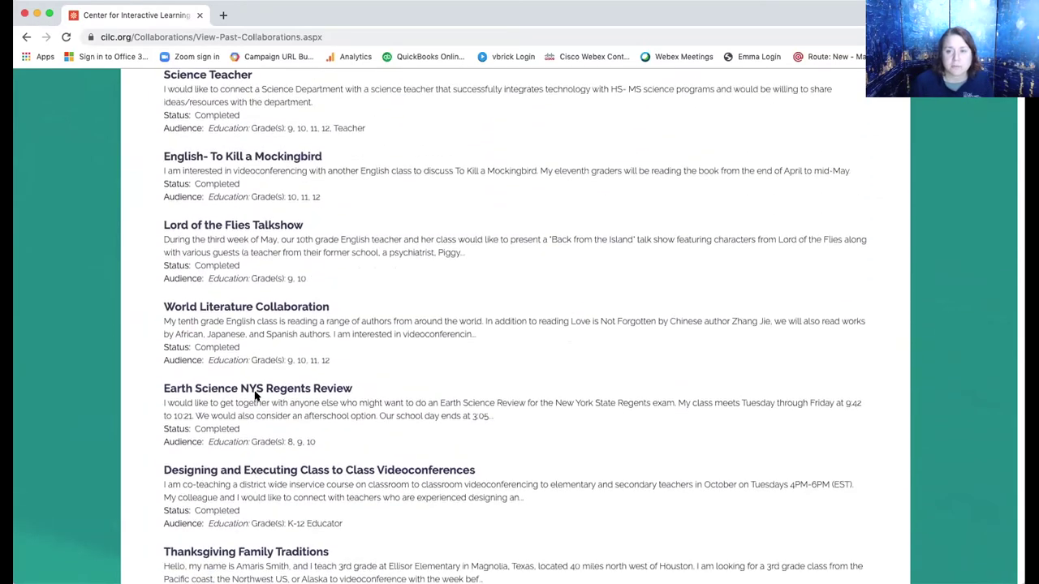
scroll(255, 392, up, 5)
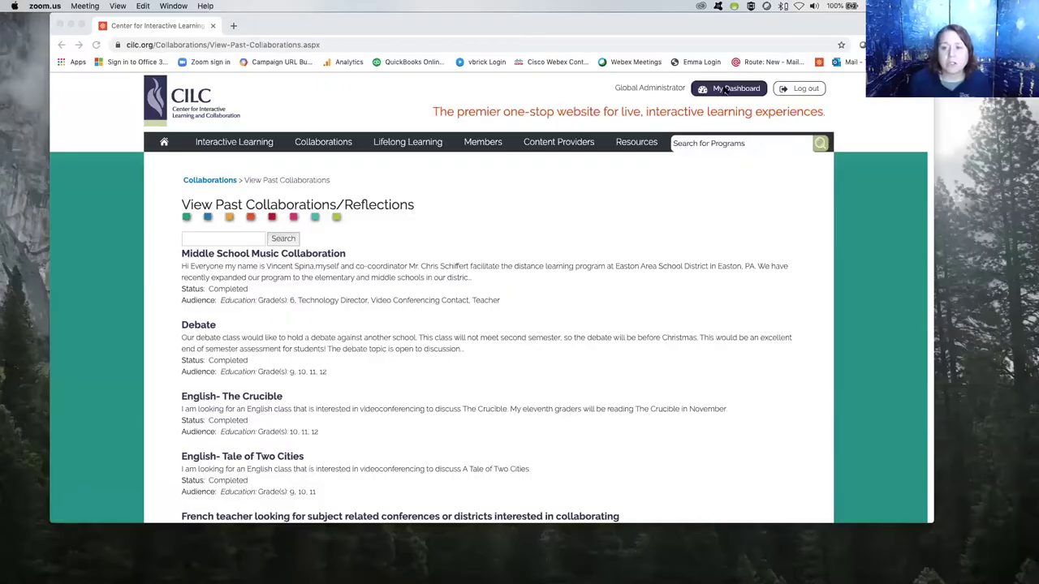
From the personal CILC dashboard, start creating a custom program catalog.
click(674, 95)
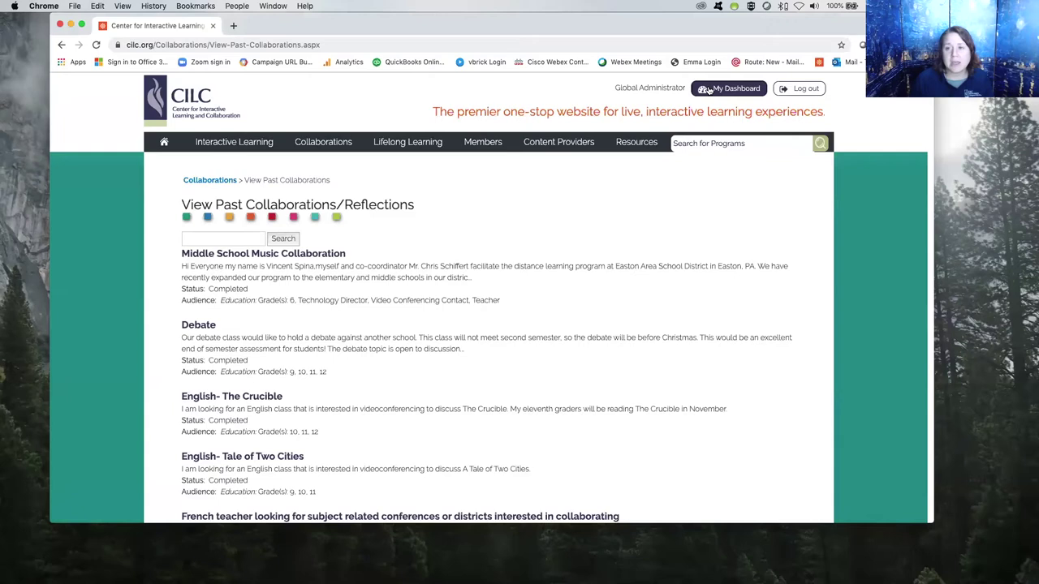
click(729, 89)
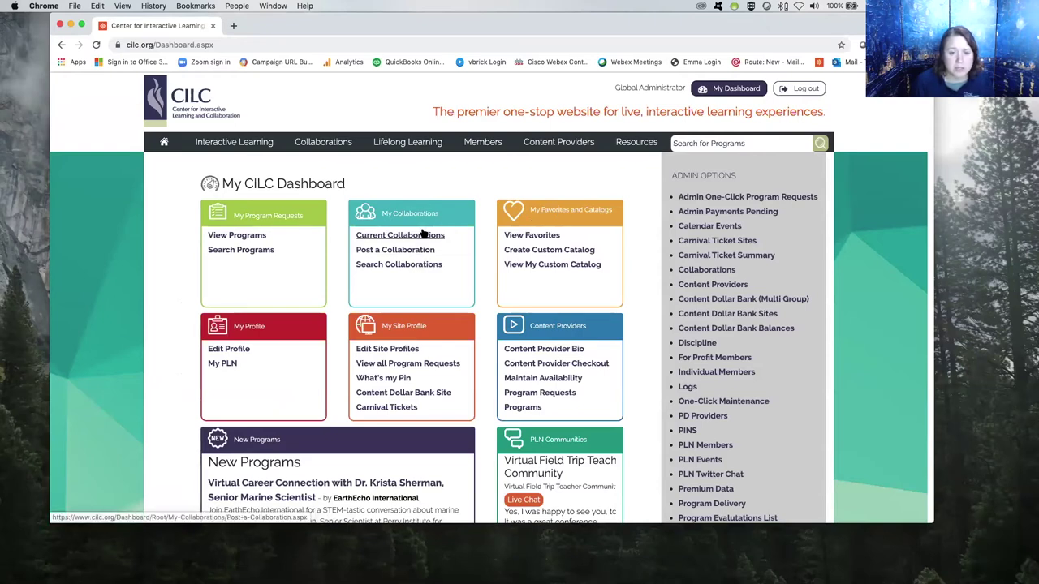
click(545, 251)
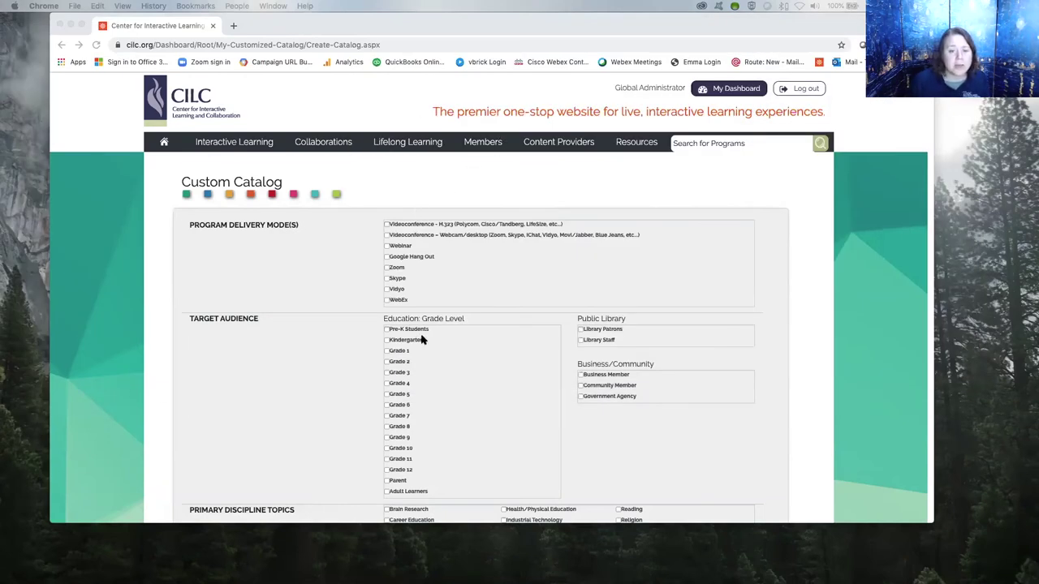
Check Sciences as the discipline and enter 'Plants' as the catalog keyword.
scroll(421, 339, down, 1)
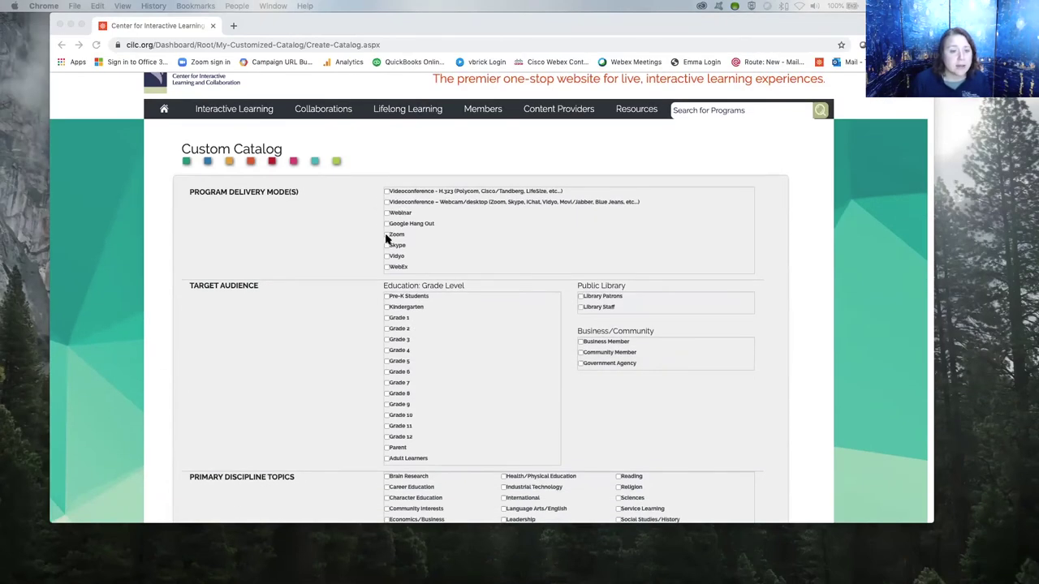
click(386, 238)
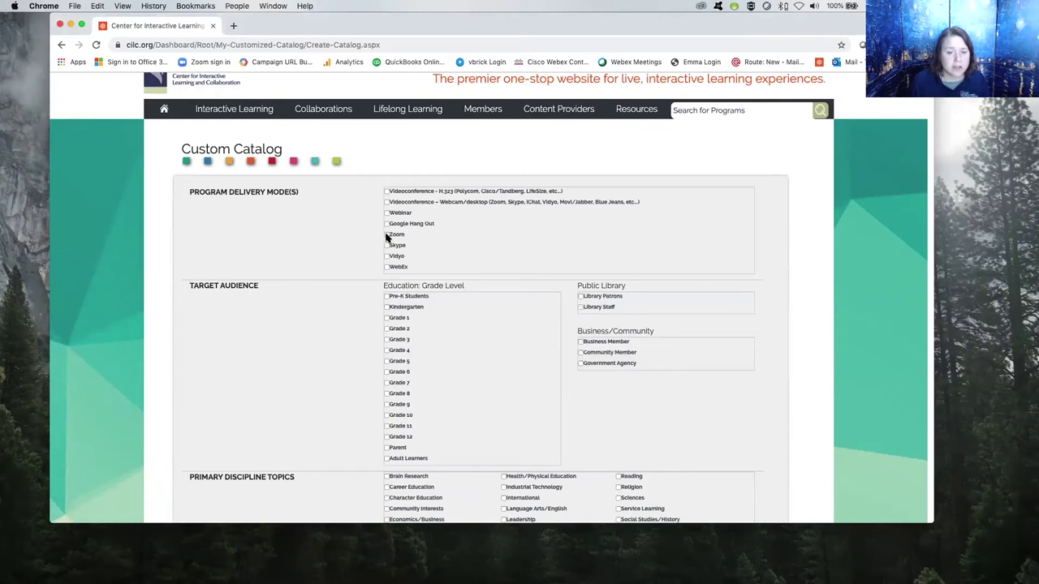
scroll(446, 246, down, 5)
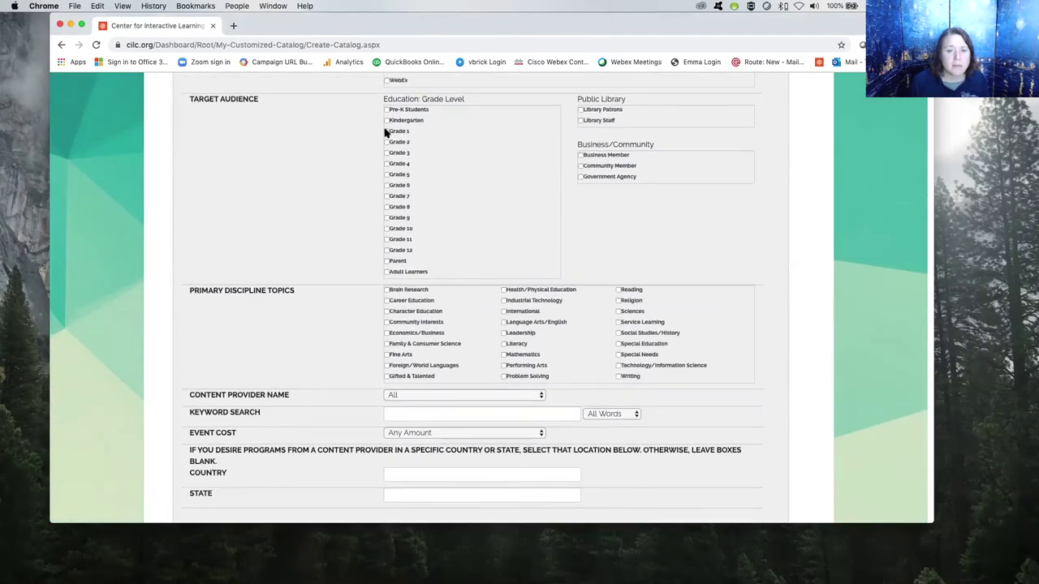
scroll(528, 195, down, 2)
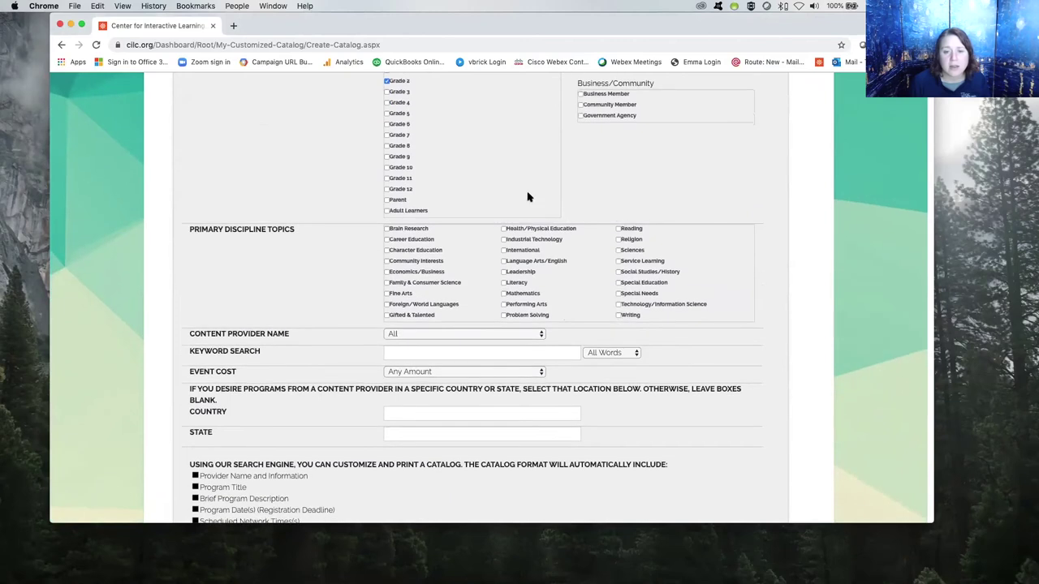
click(620, 251)
scroll(622, 255, down, 3)
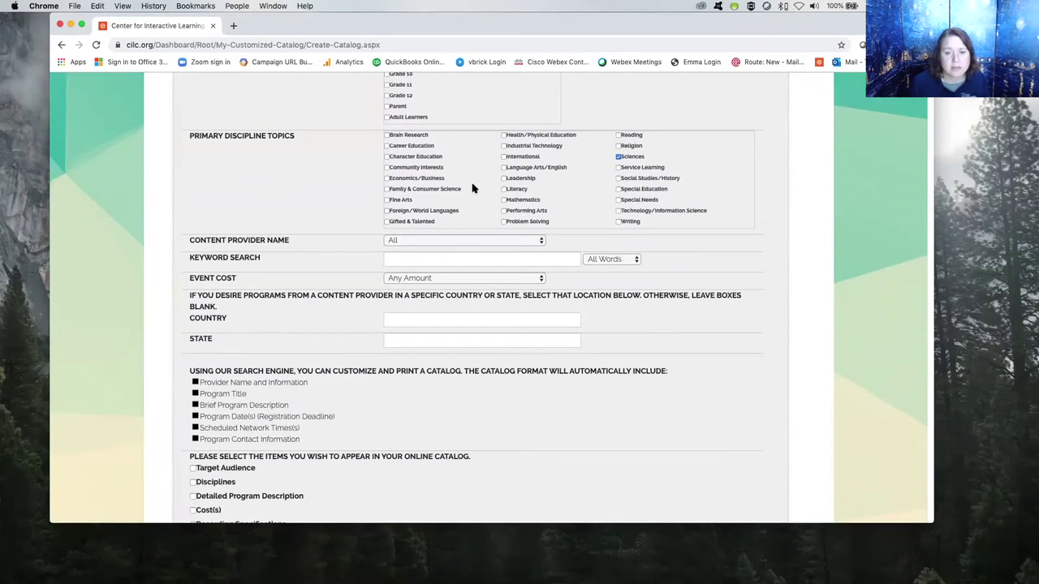
click(415, 260)
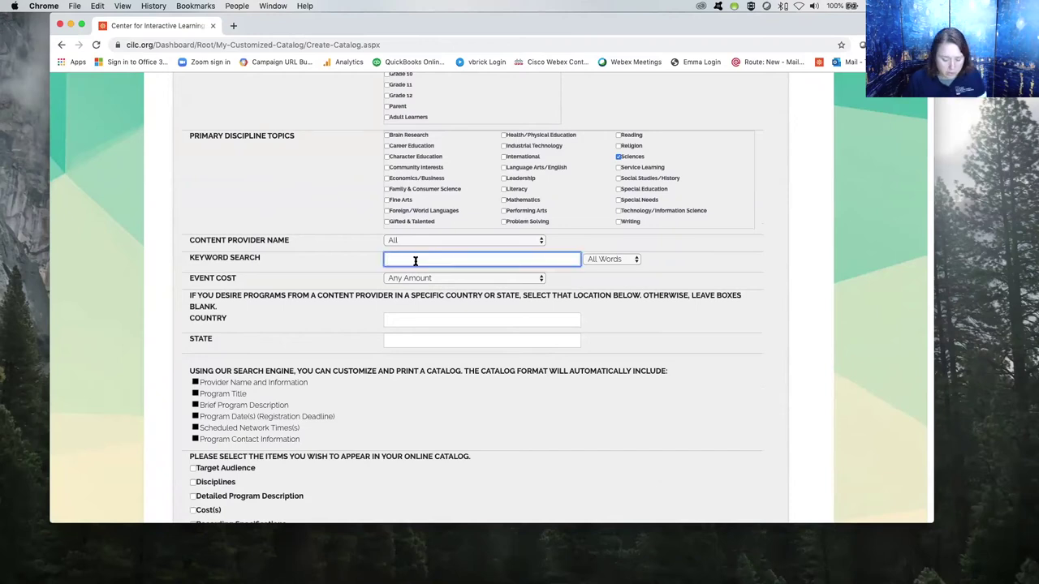
Keep Event Cost at Any Amount, leave State empty, and scroll to the catalog display checkboxes.
click(489, 281)
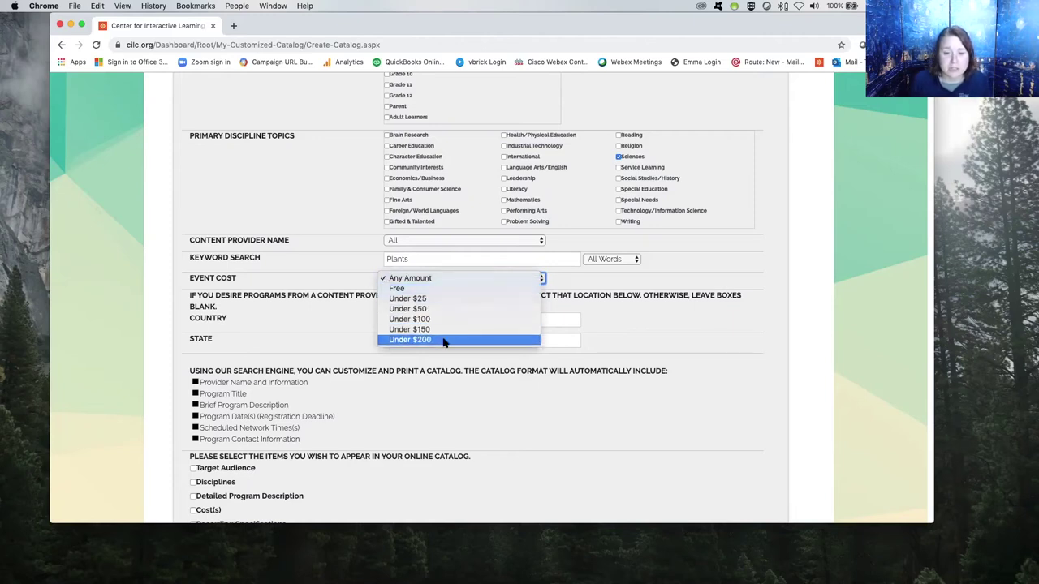
click(410, 278)
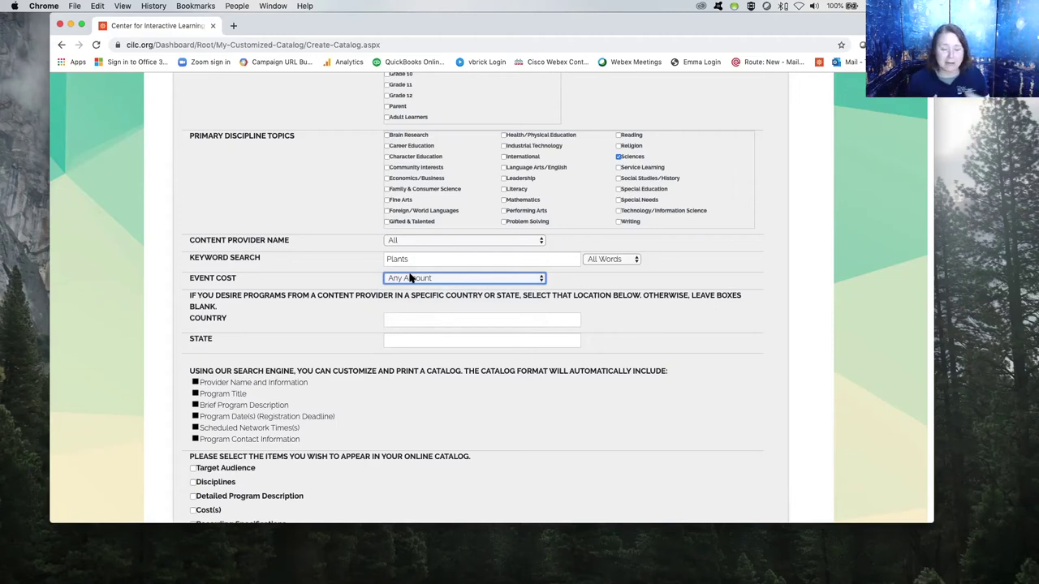
click(421, 341)
scroll(421, 340, down, 3)
scroll(420, 341, down, 2)
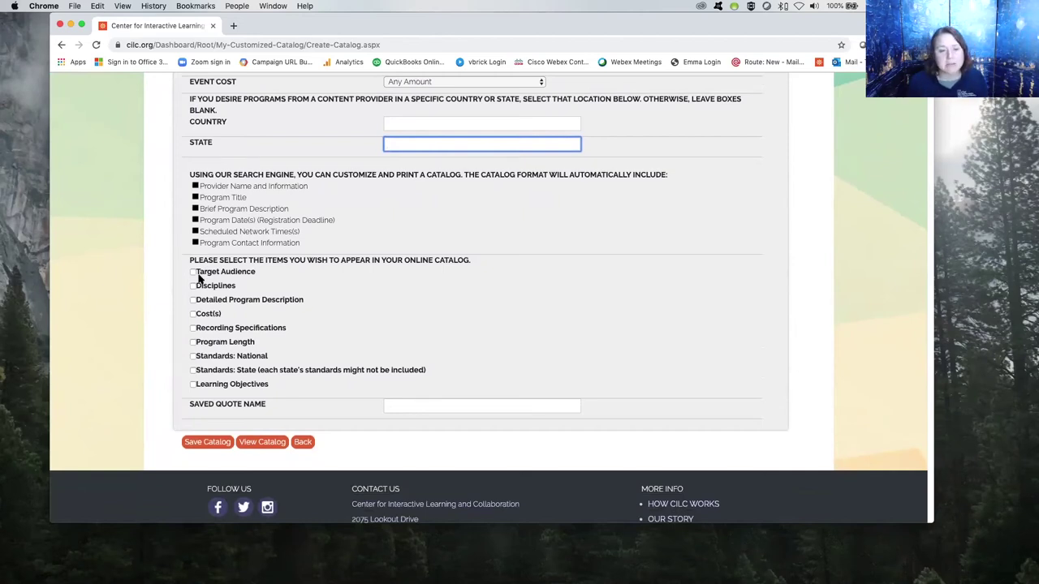
Include target audience, disciplines, detailed program description, costs and program length in the catalog.
click(192, 273)
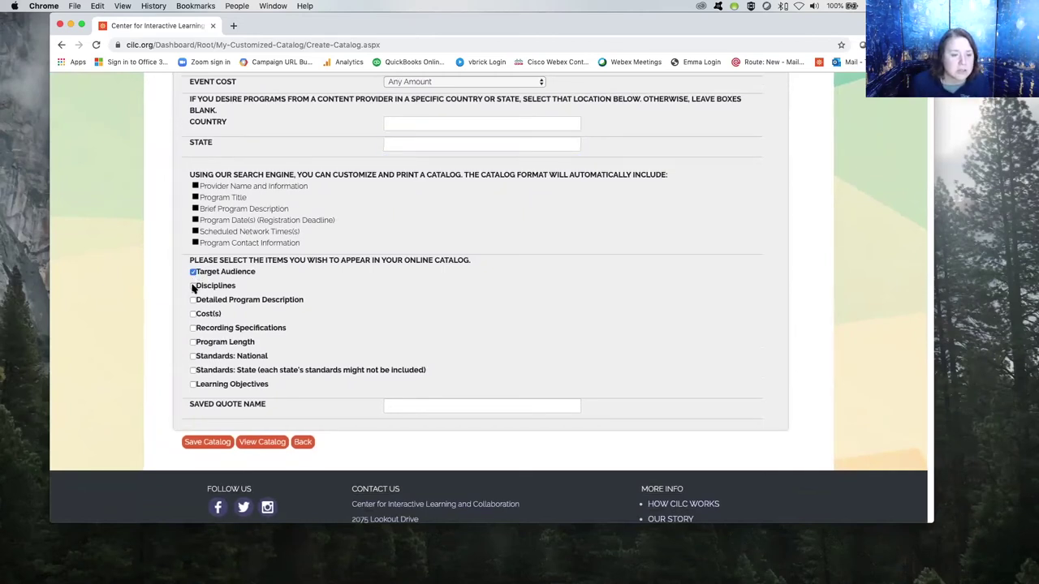
click(193, 286)
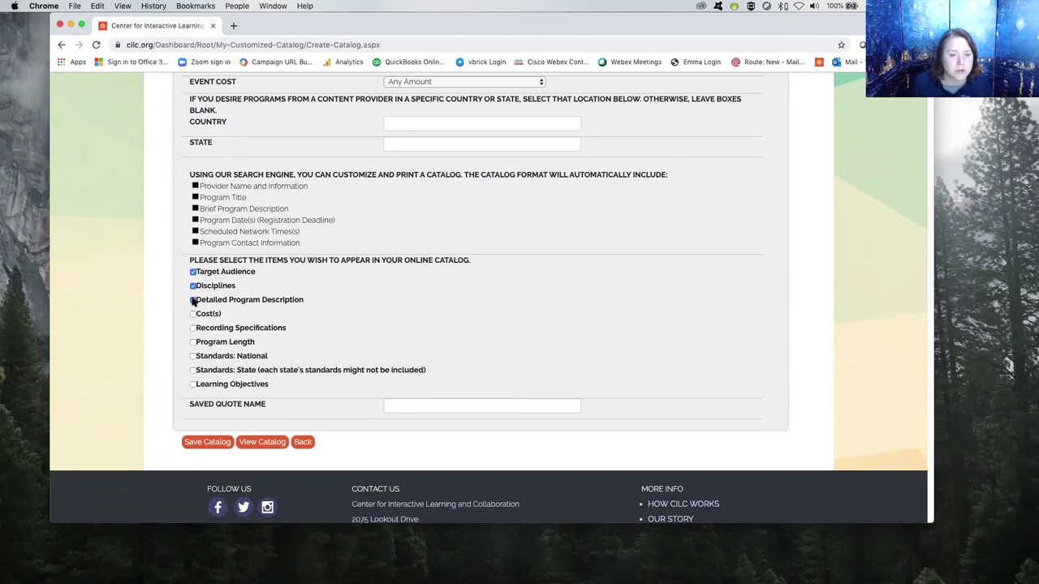
click(194, 301)
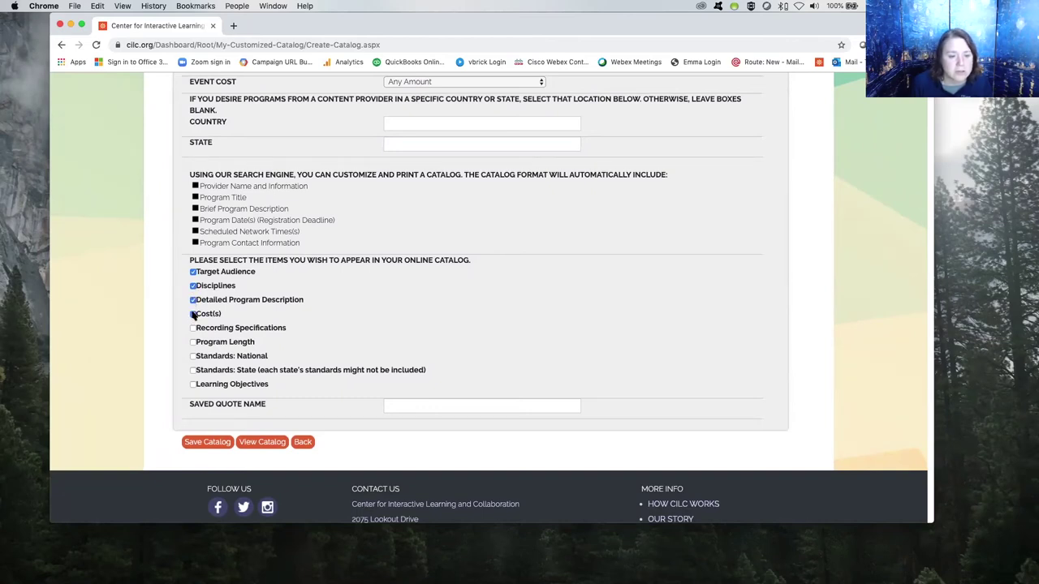
click(193, 315)
click(193, 343)
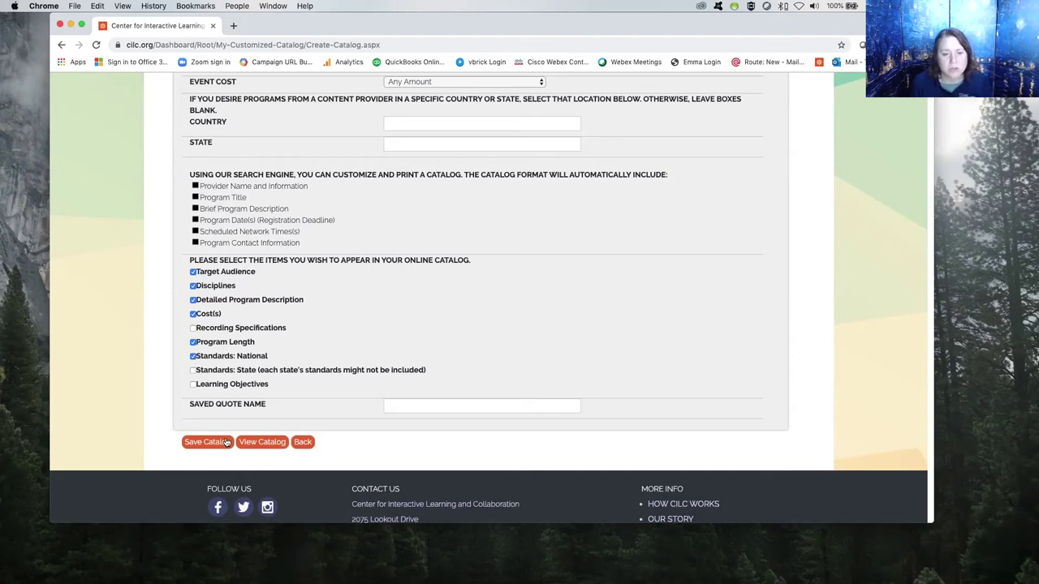
Save the custom catalog as 'Plants' and display its matching programs.
click(414, 403)
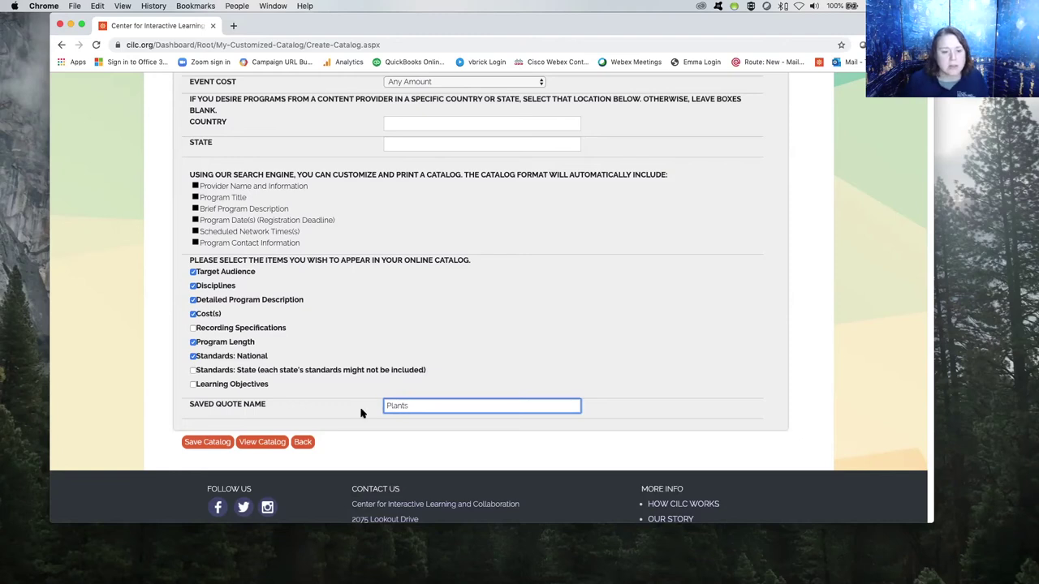
click(208, 446)
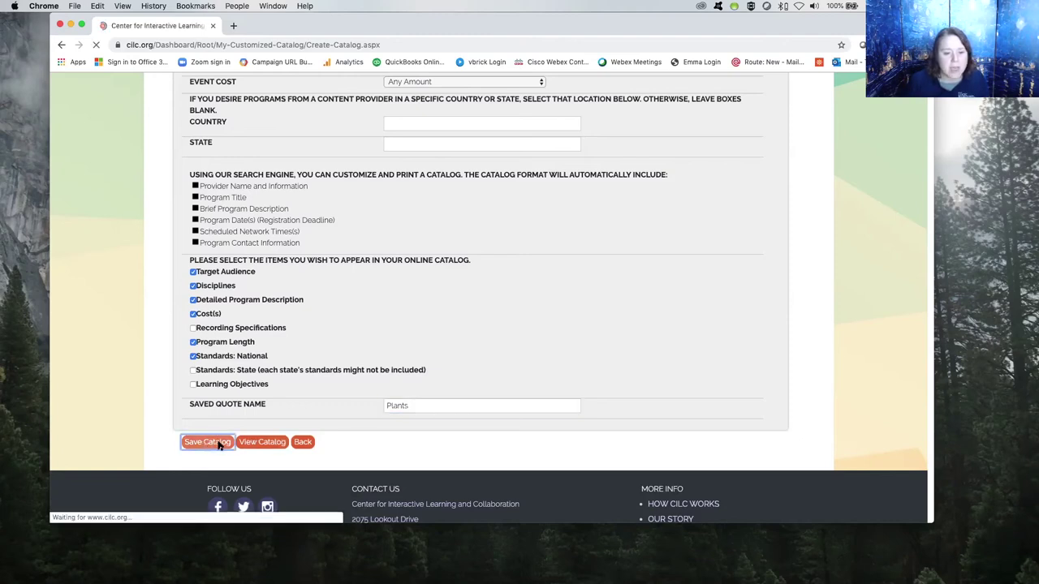
click(260, 445)
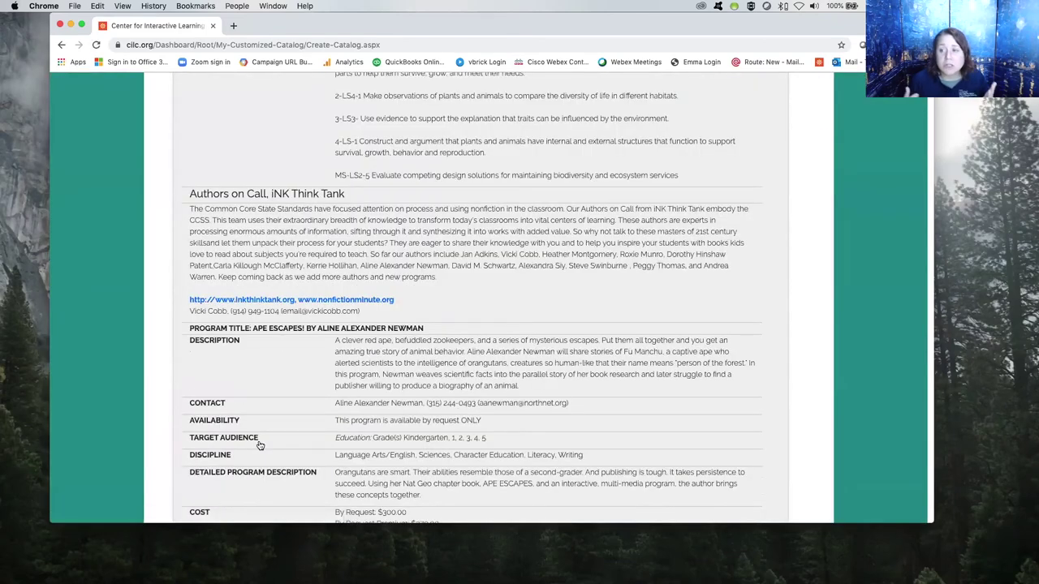
Scroll through the Plants catalog listings, such as Denali's Dinosaurs, then return to My CILC Dashboard.
scroll(260, 445, up, 10)
scroll(260, 445, down, 5)
scroll(260, 445, down, 15)
scroll(260, 445, down, 15)
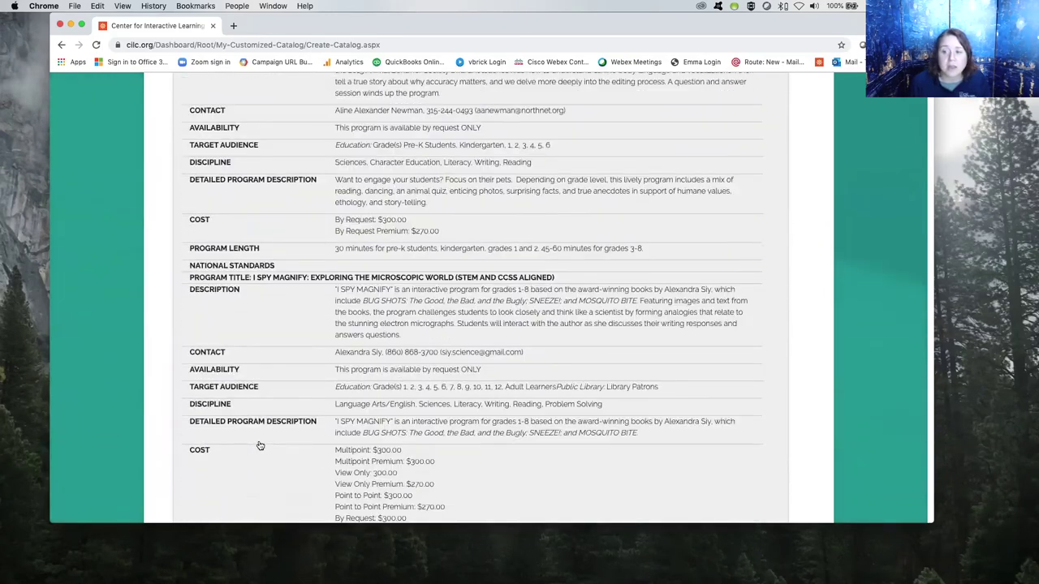
scroll(260, 445, down, 15)
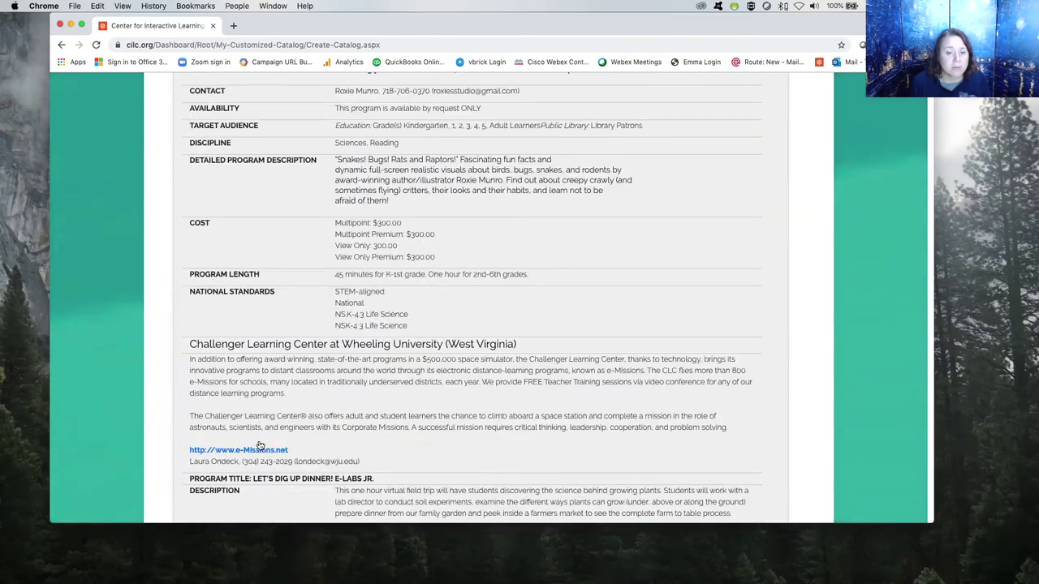
scroll(260, 446, down, 10)
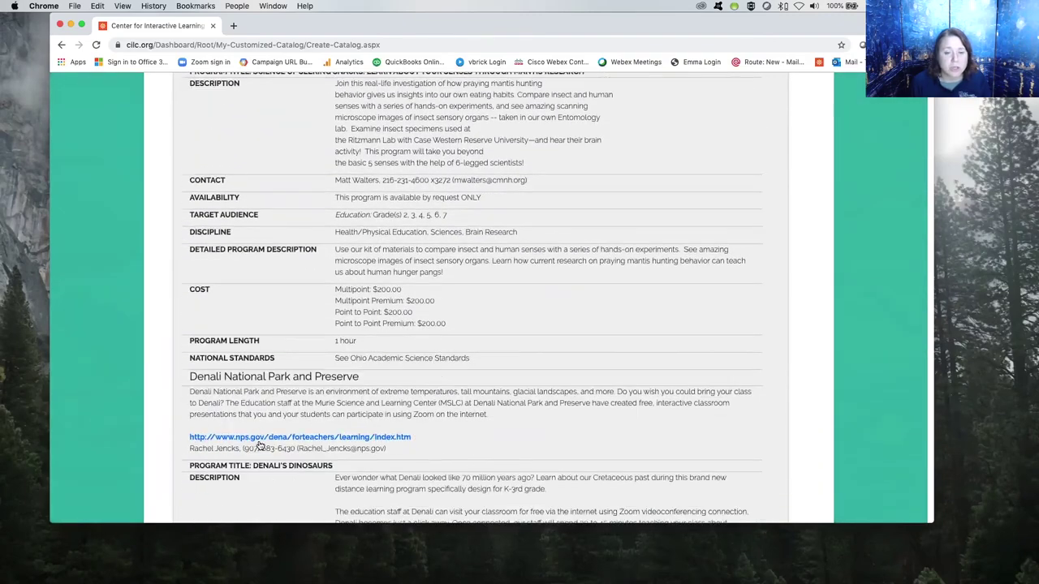
scroll(260, 446, down, 10)
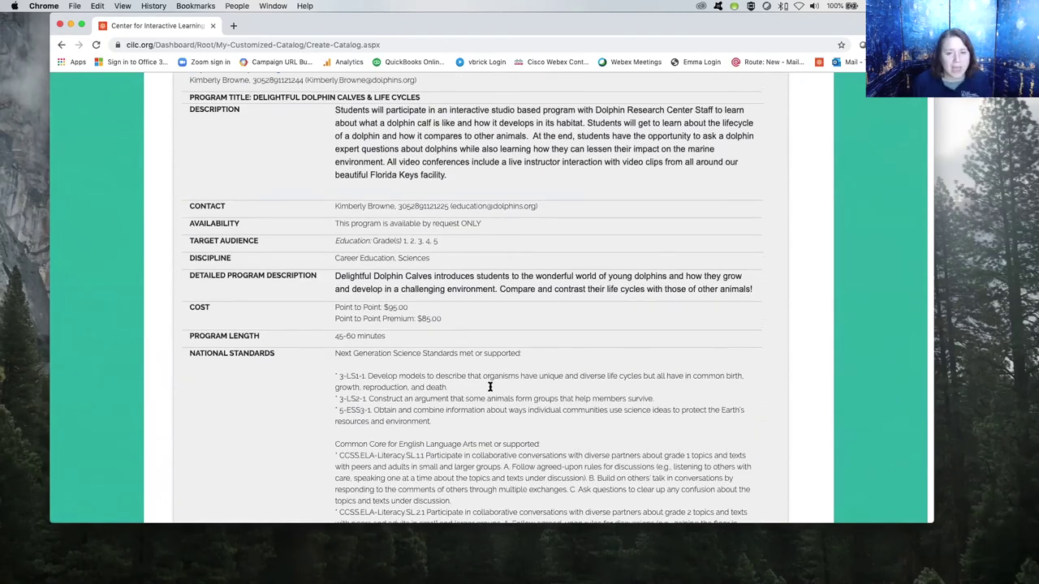
scroll(511, 374, up, 15)
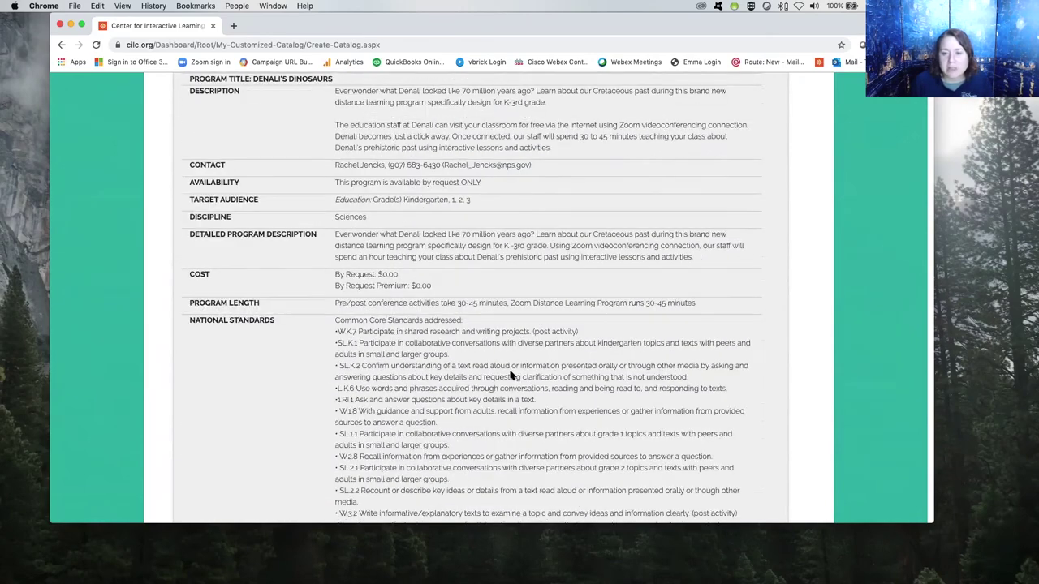
scroll(573, 311, up, 15)
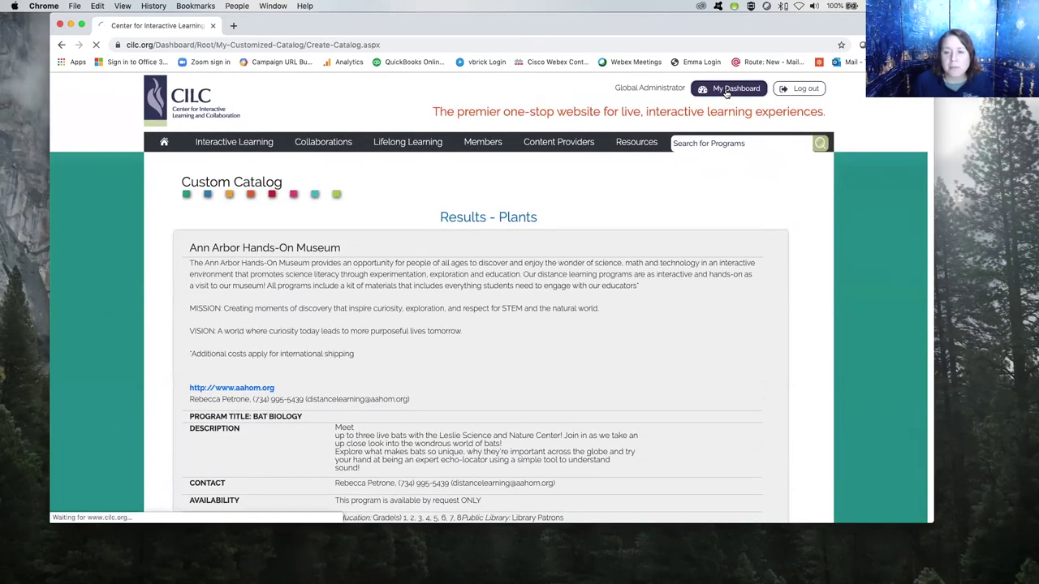
click(730, 90)
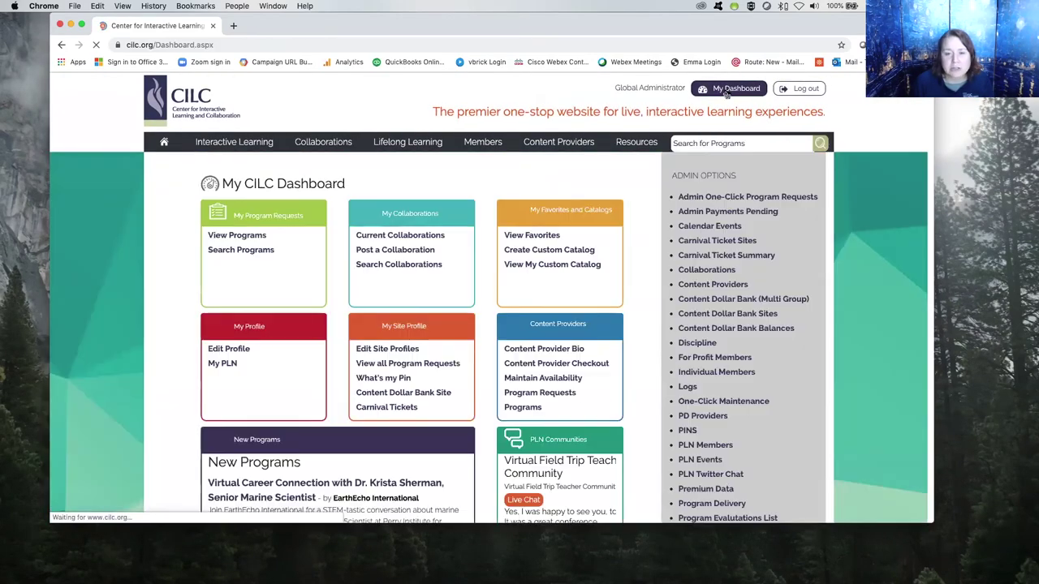
Reopen the saved Plants catalog from My Custom Catalogs and select its URL in the address bar.
click(560, 266)
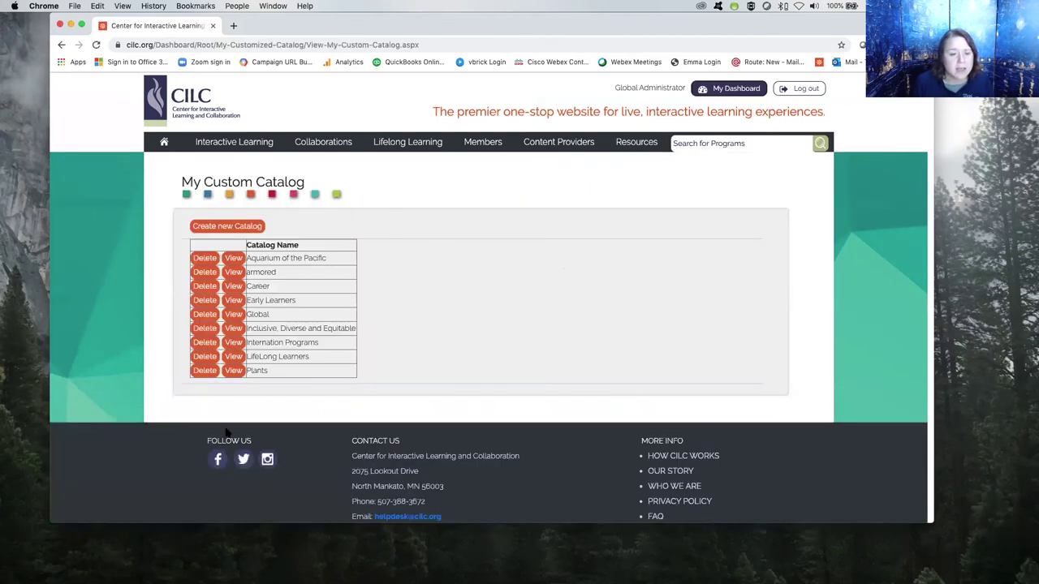
click(233, 371)
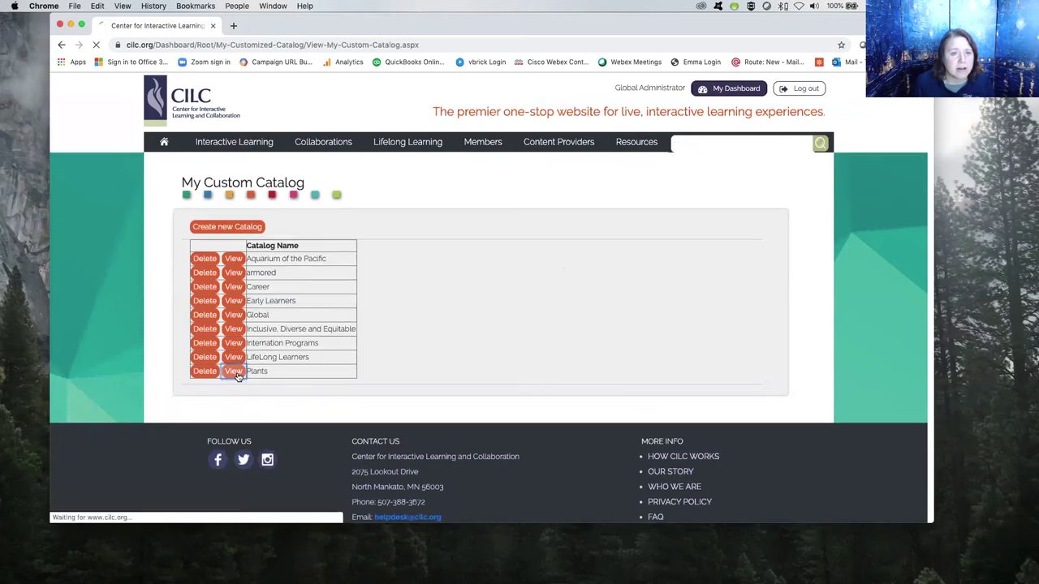
click(478, 43)
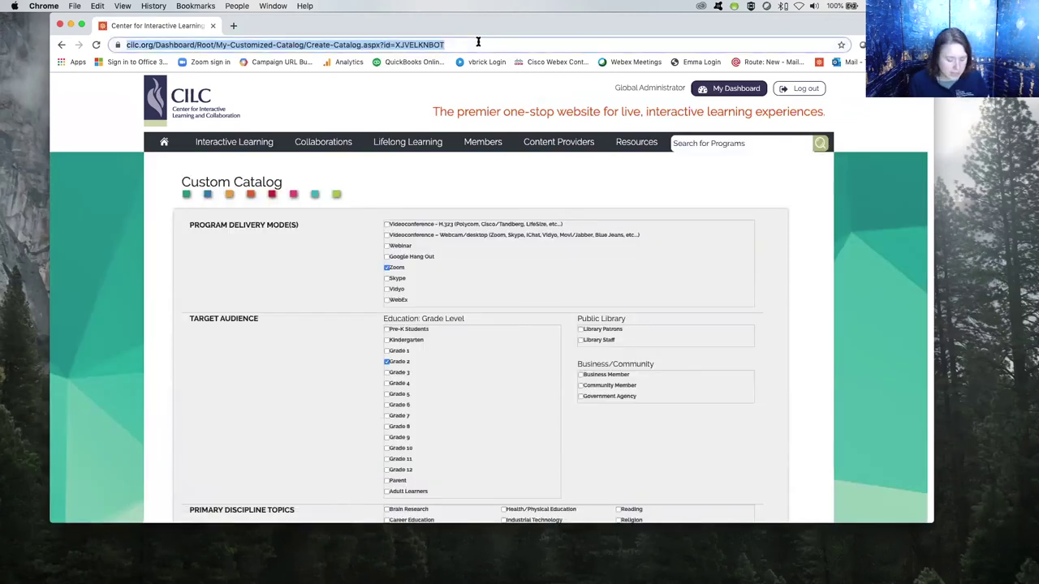
scroll(469, 167, down, 10)
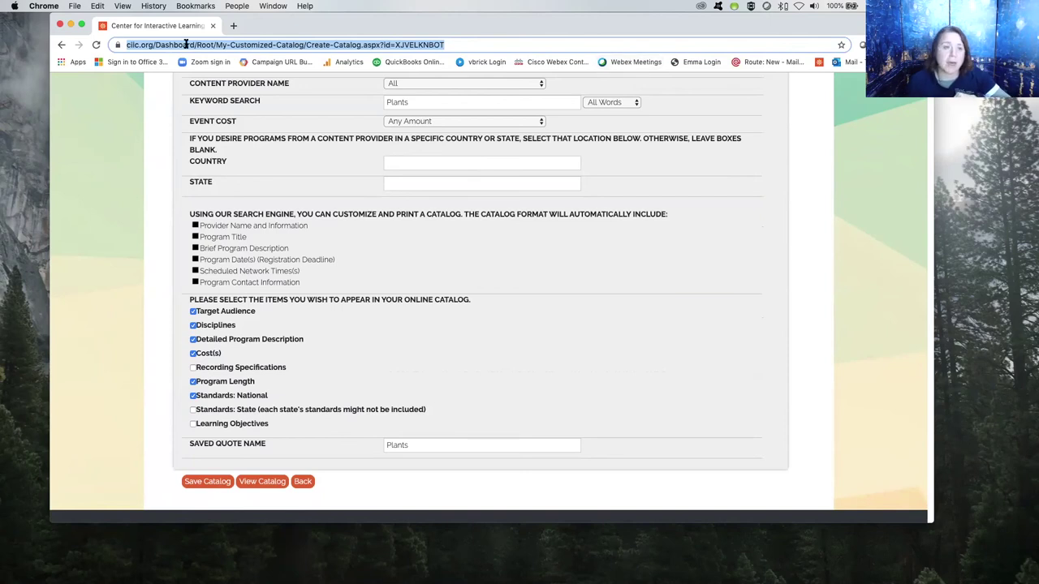
scroll(368, 284, up, 10)
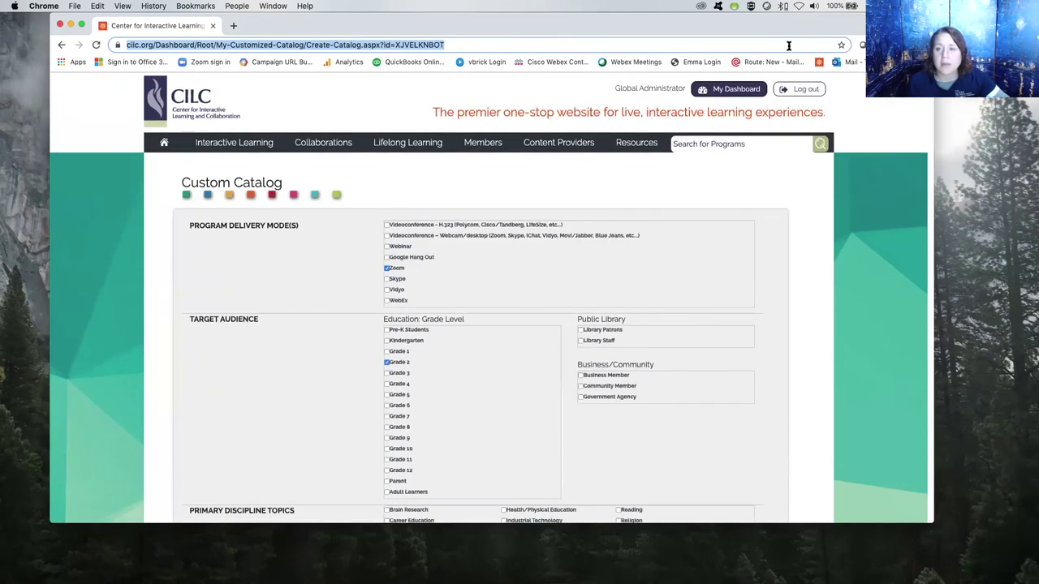
Go back to My CILC Dashboard and expand the Members menu in the top navigation.
click(733, 90)
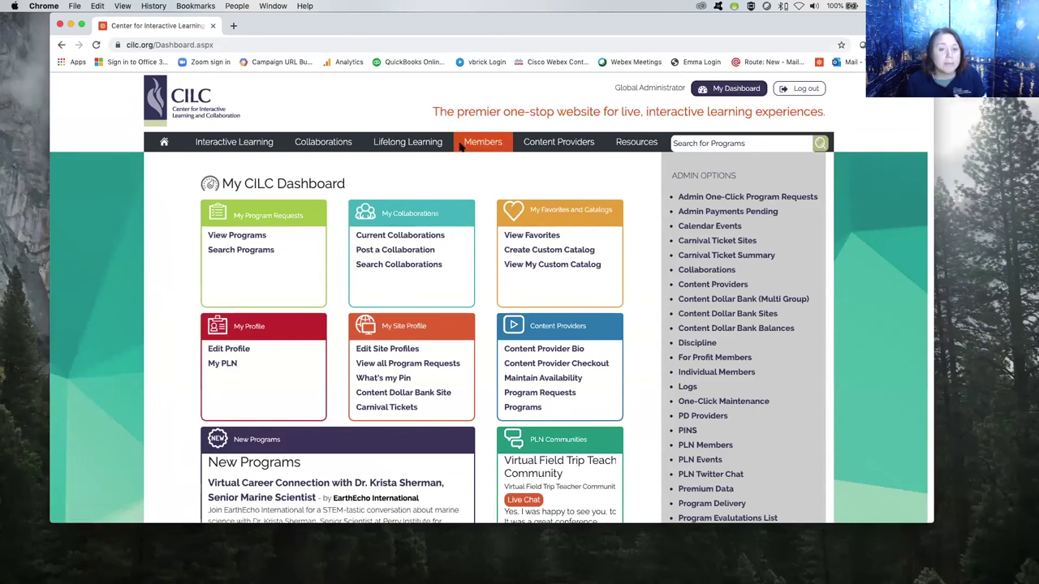
scroll(460, 146, down, 3)
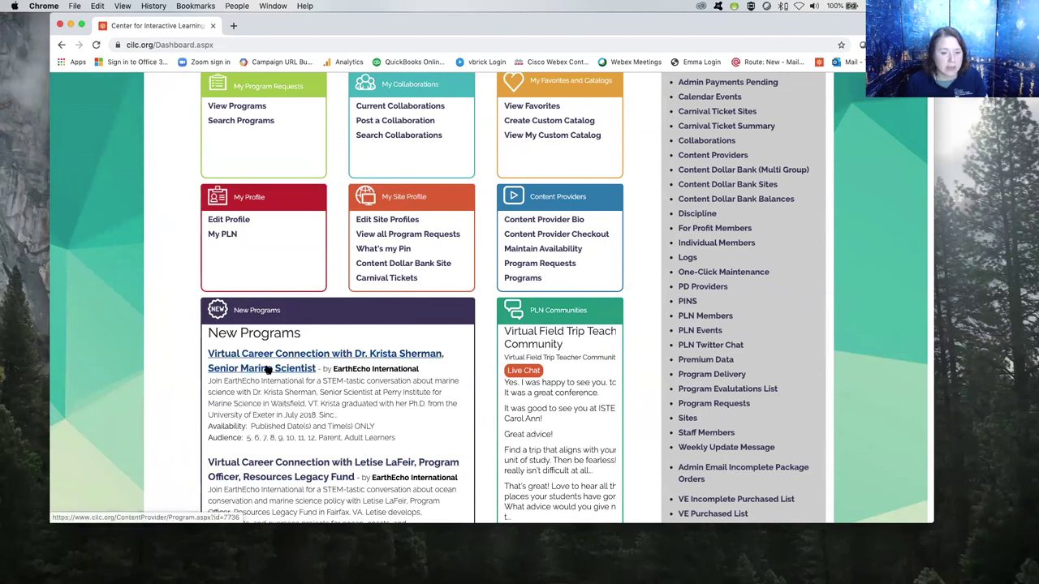
scroll(251, 357, up, 3)
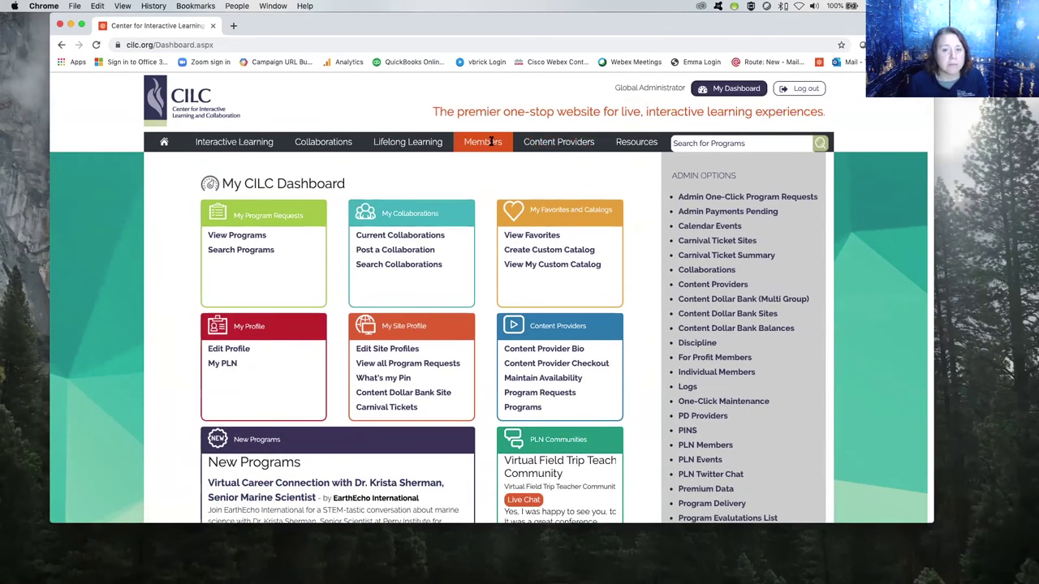
click(483, 142)
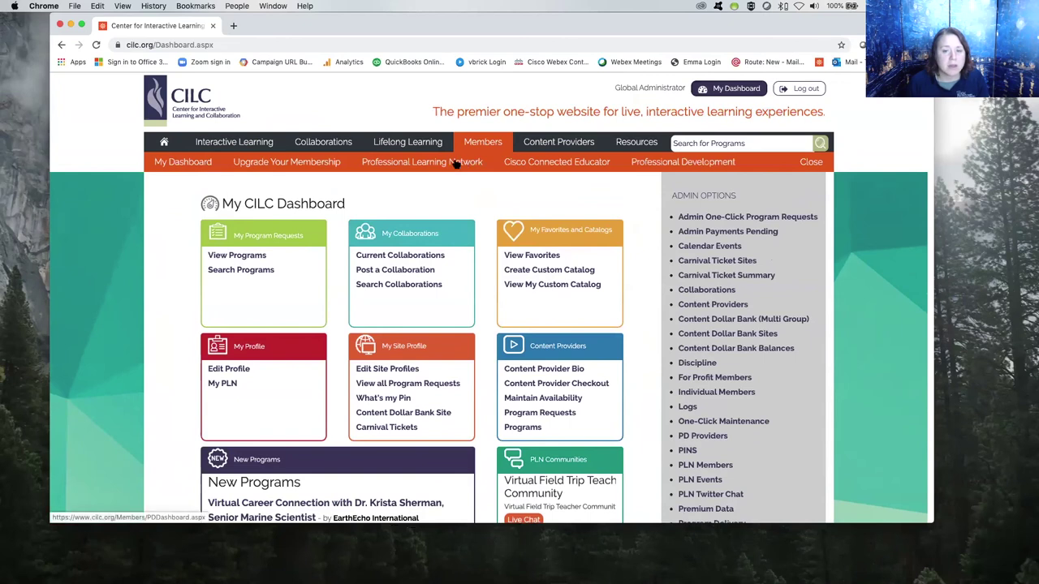